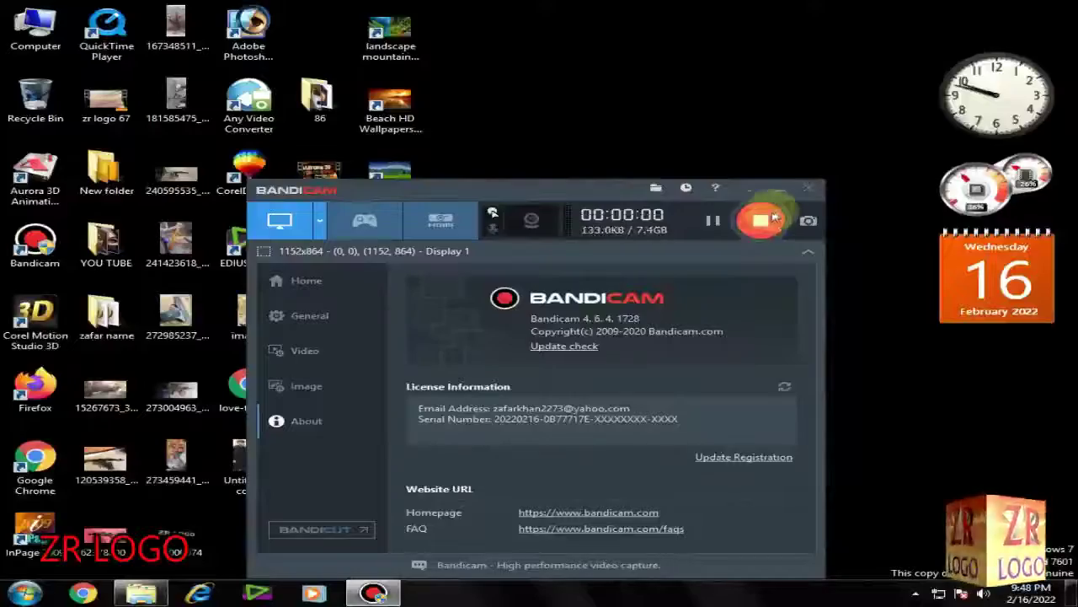
# Minimize the Bandicam screen recorder to reveal the Windows desktop
pyautogui.click(777, 190)
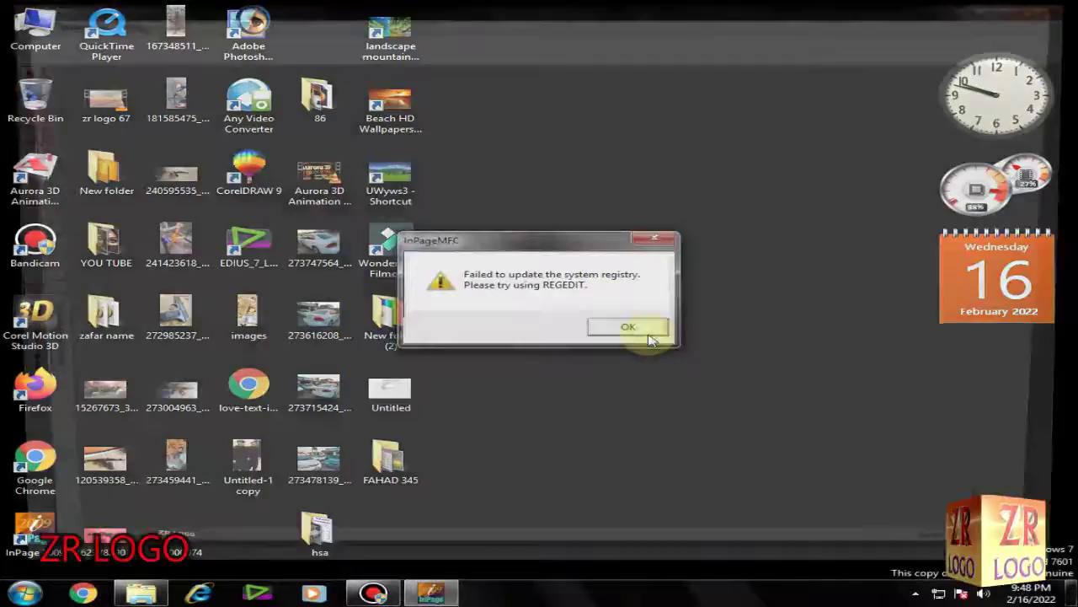
# Dismiss the startup error and create a new blank InPage document
pyautogui.click(630, 327)
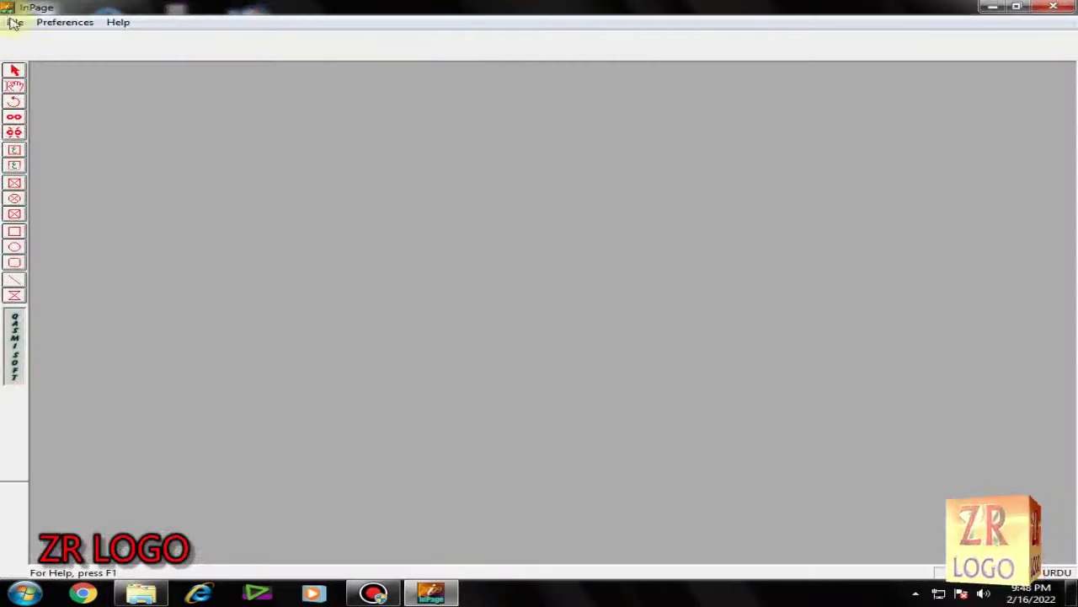
pyautogui.click(14, 22)
pyautogui.click(44, 38)
pyautogui.click(686, 245)
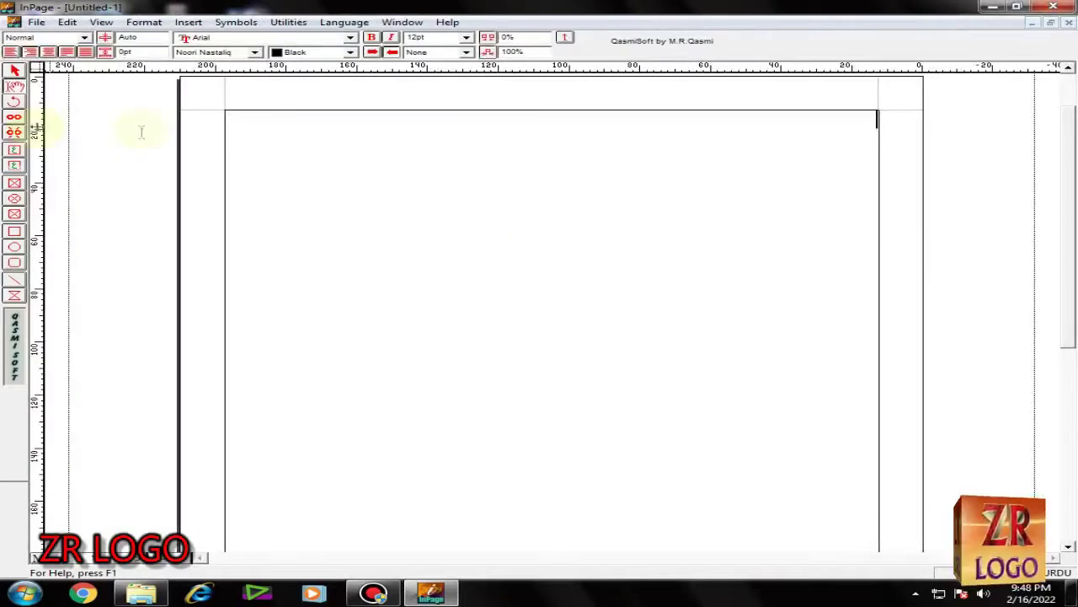
# Type the Urdu name شاہ فہد at the top right and set it to 72pt
pyautogui.click(465, 37)
pyautogui.click(463, 120)
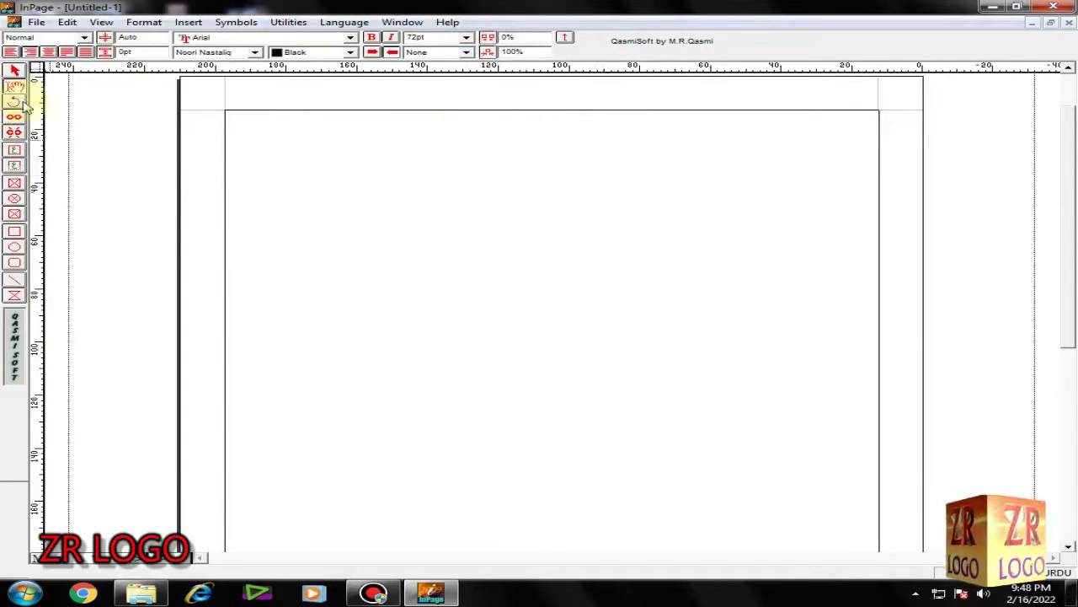
pyautogui.click(838, 131)
pyautogui.write('شاہد')
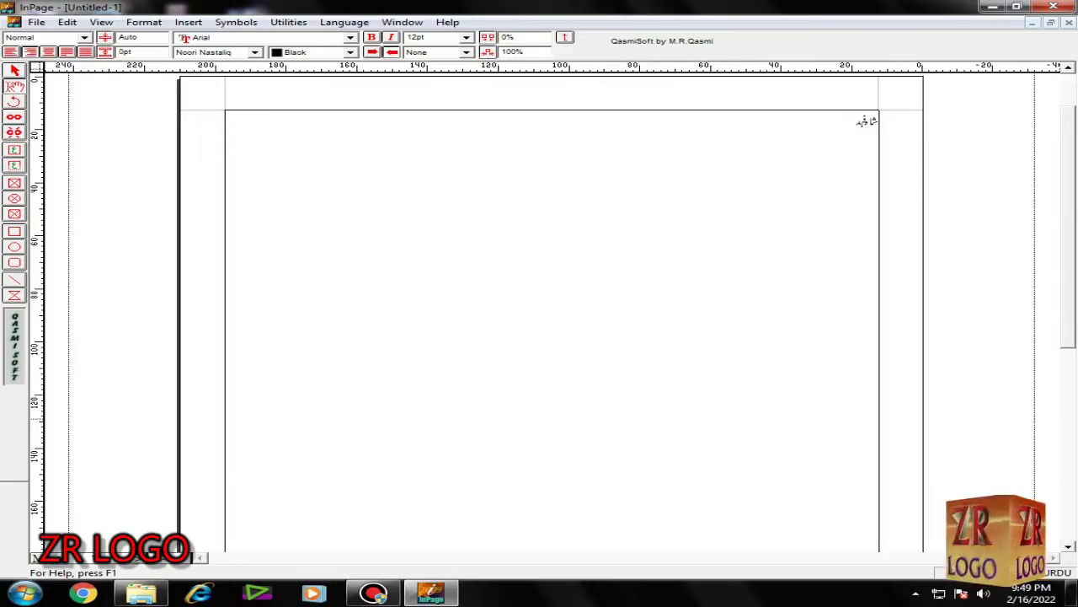
pyautogui.click(466, 37)
pyautogui.click(421, 129)
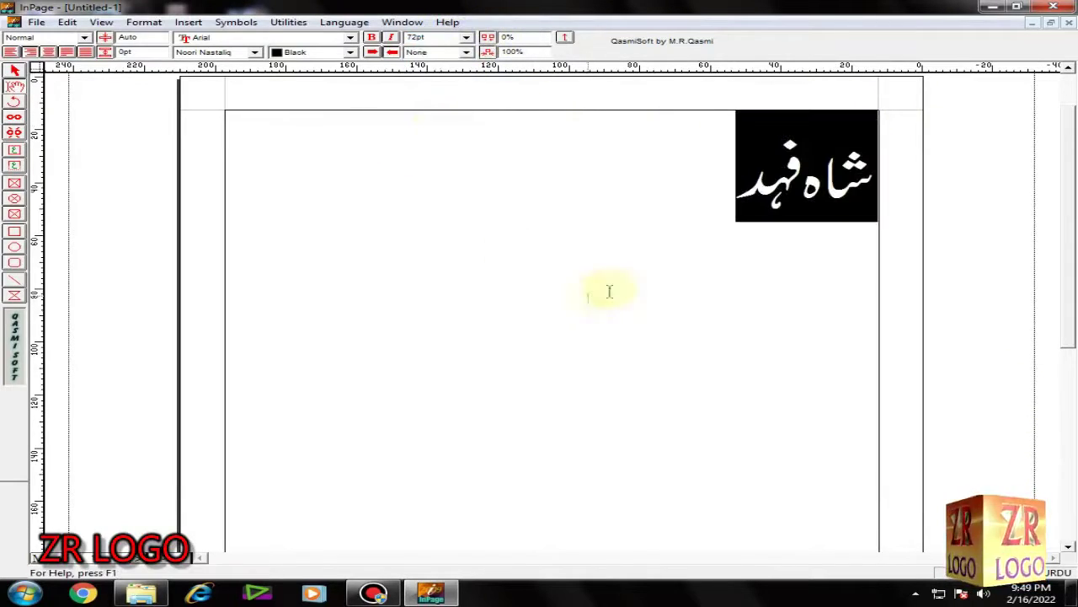
pyautogui.click(12, 72)
pyautogui.click(37, 22)
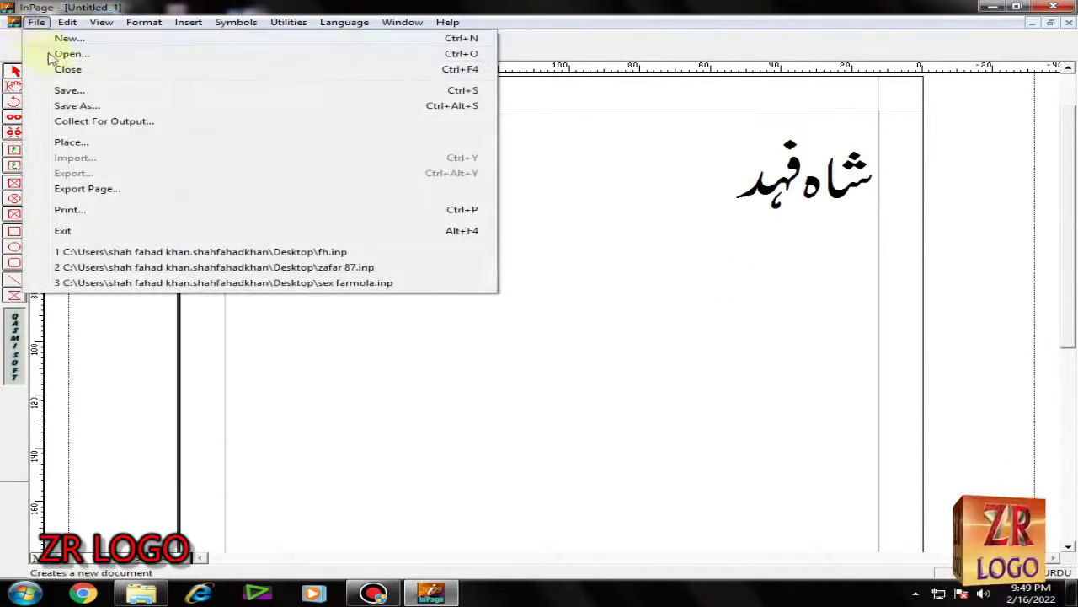
pyautogui.click(84, 188)
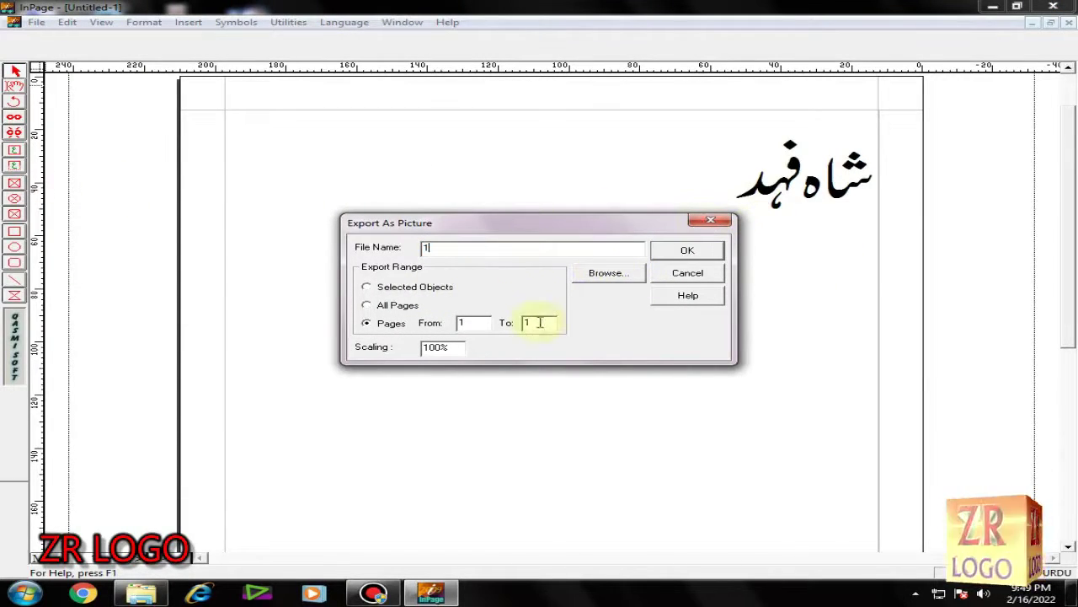
pyautogui.click(611, 274)
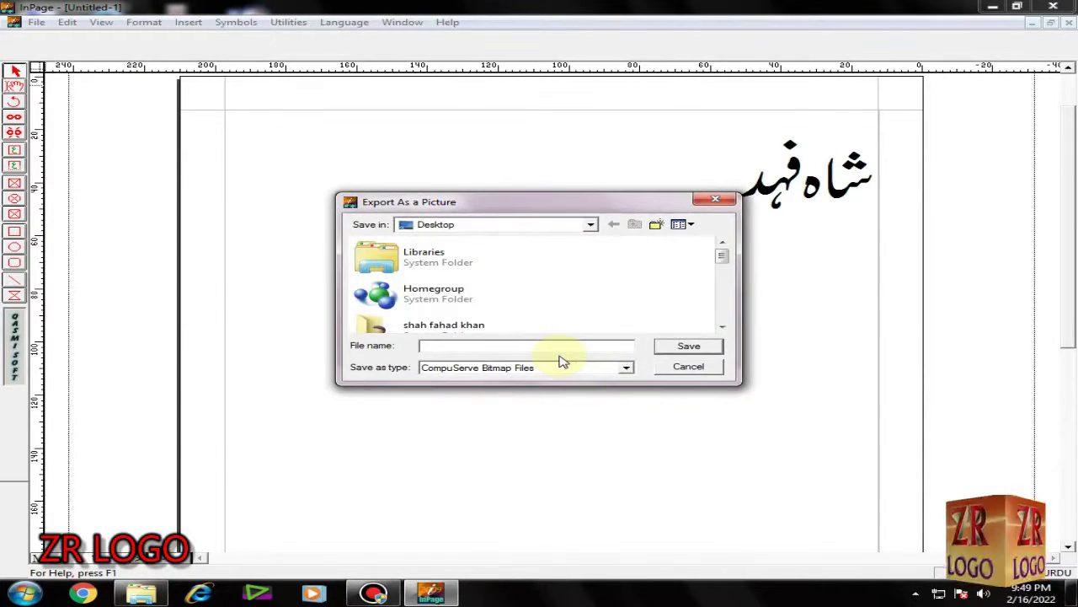
pyautogui.write('shah fah')
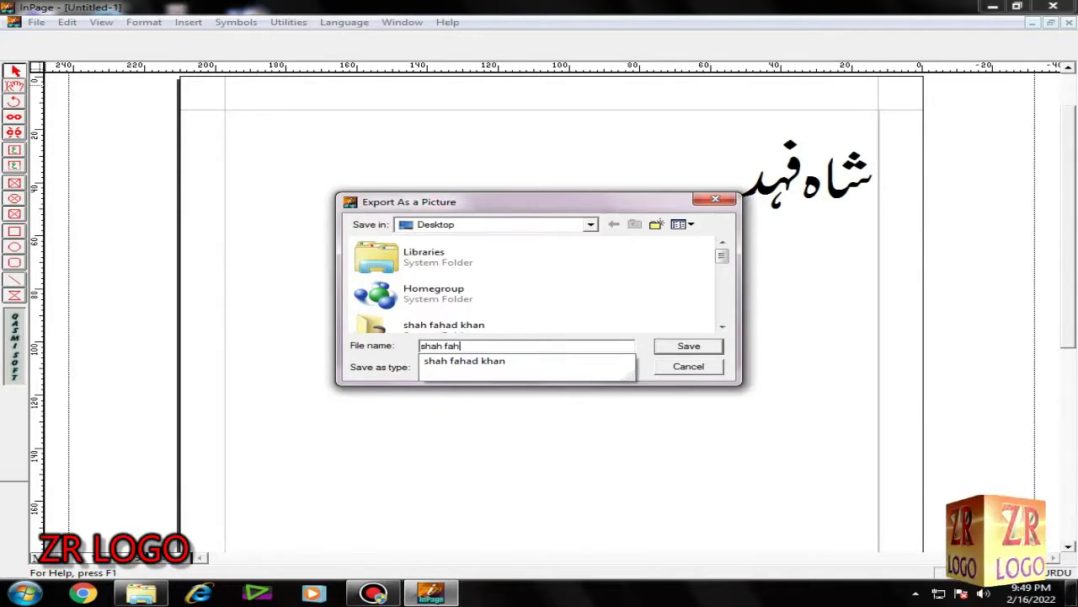
pyautogui.write('ad 34')
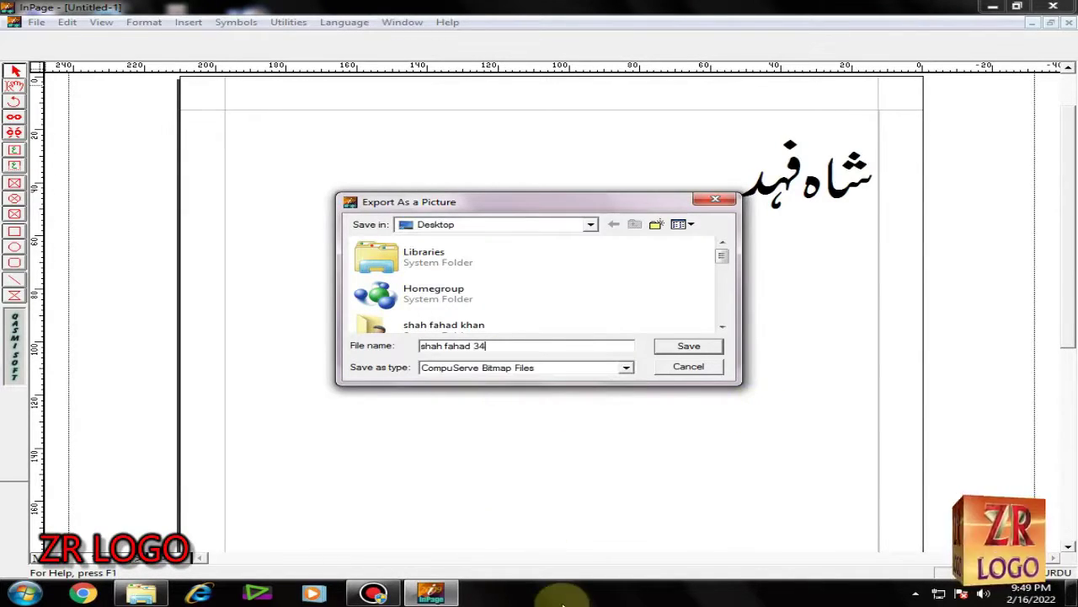
pyautogui.click(626, 367)
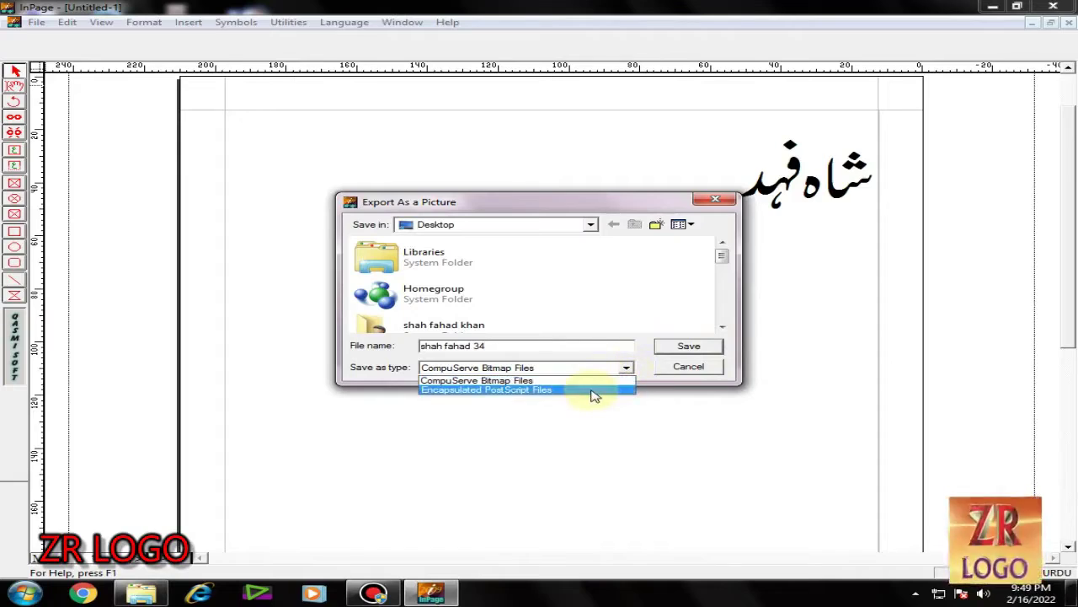
pyautogui.click(595, 392)
# Save the page 1 export and close InPage
pyautogui.click(688, 346)
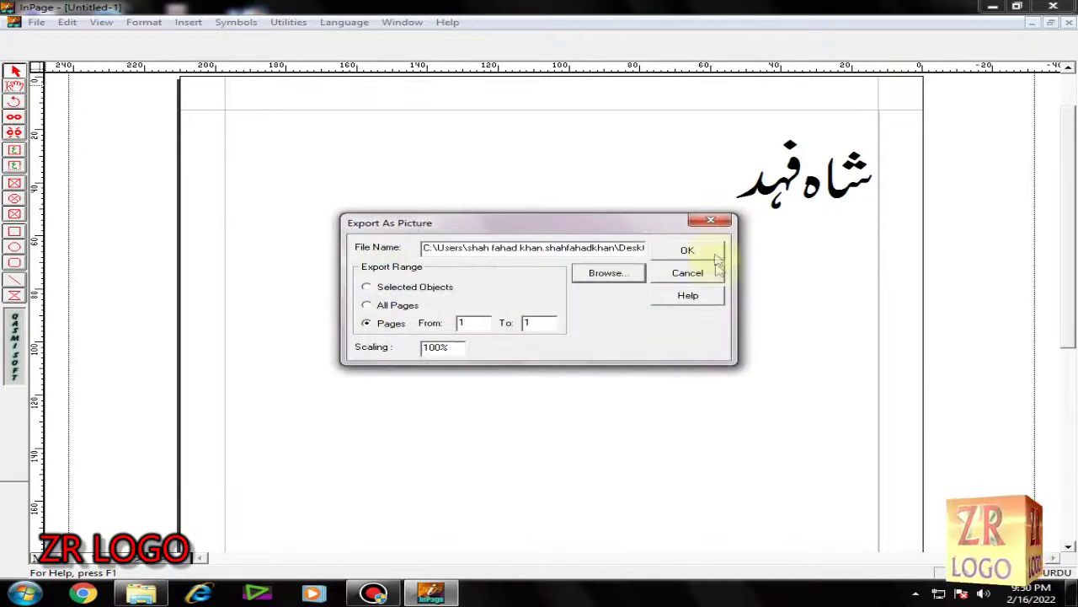
pyautogui.click(703, 251)
pyautogui.click(1054, 7)
pyautogui.press('n')
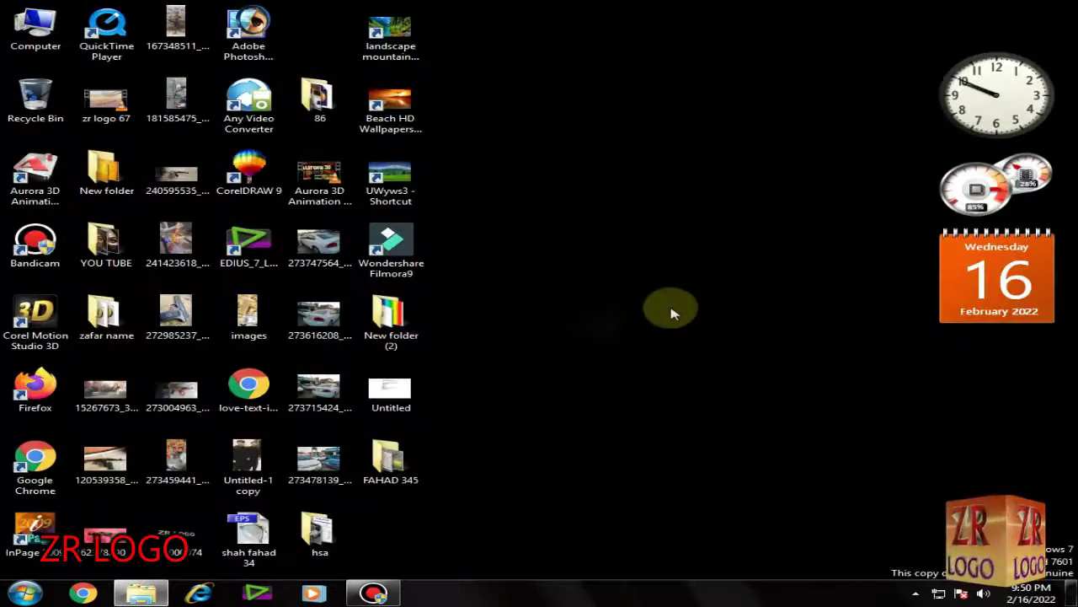
pyautogui.doubleClick(249, 533)
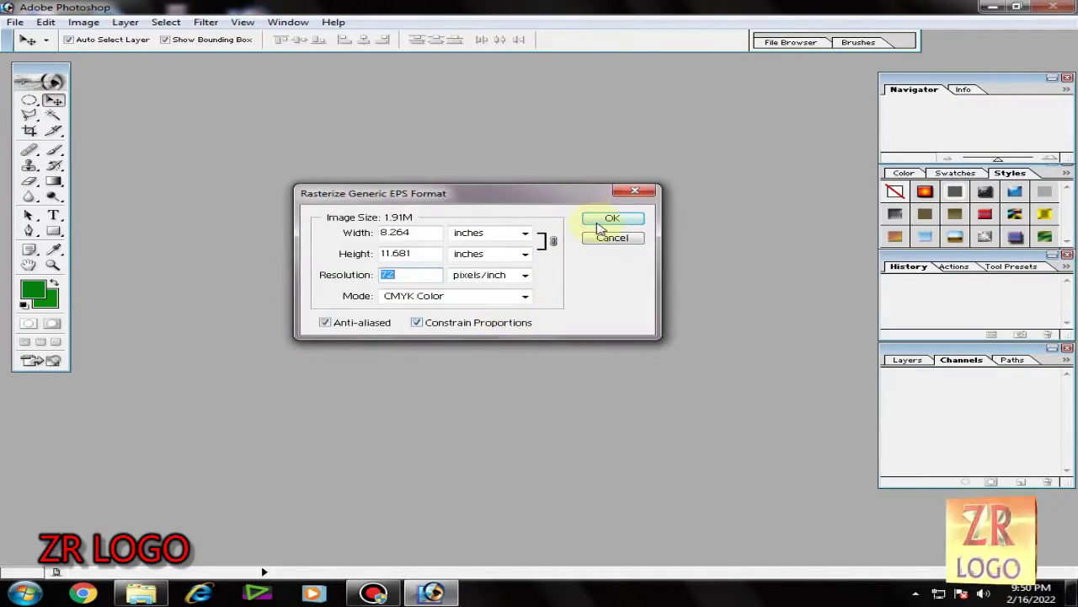
pyautogui.click(599, 223)
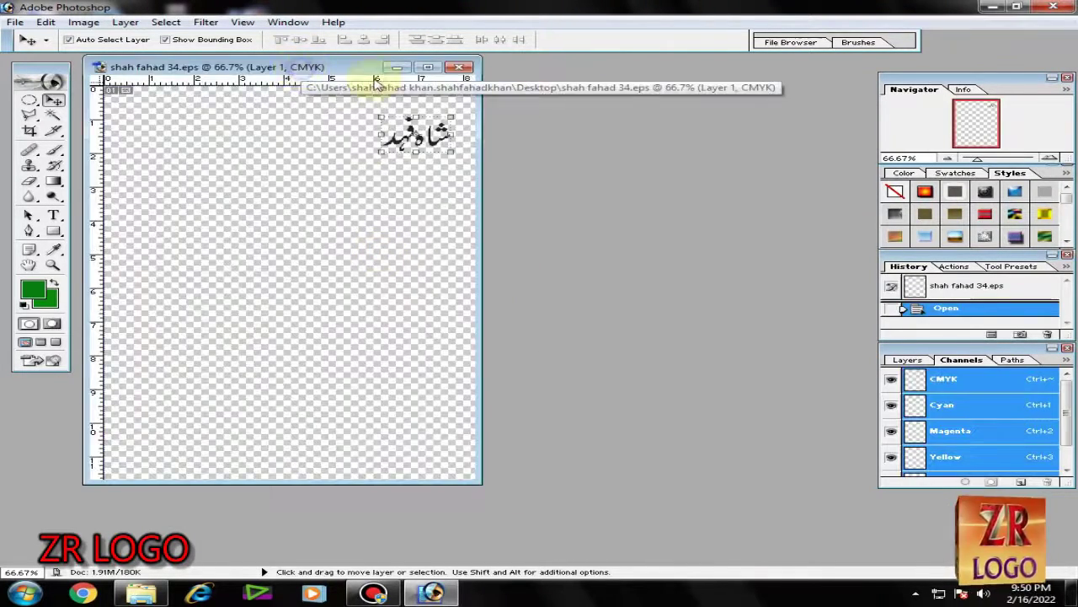
pyautogui.moveTo(373, 71); pyautogui.dragTo(641, 112)
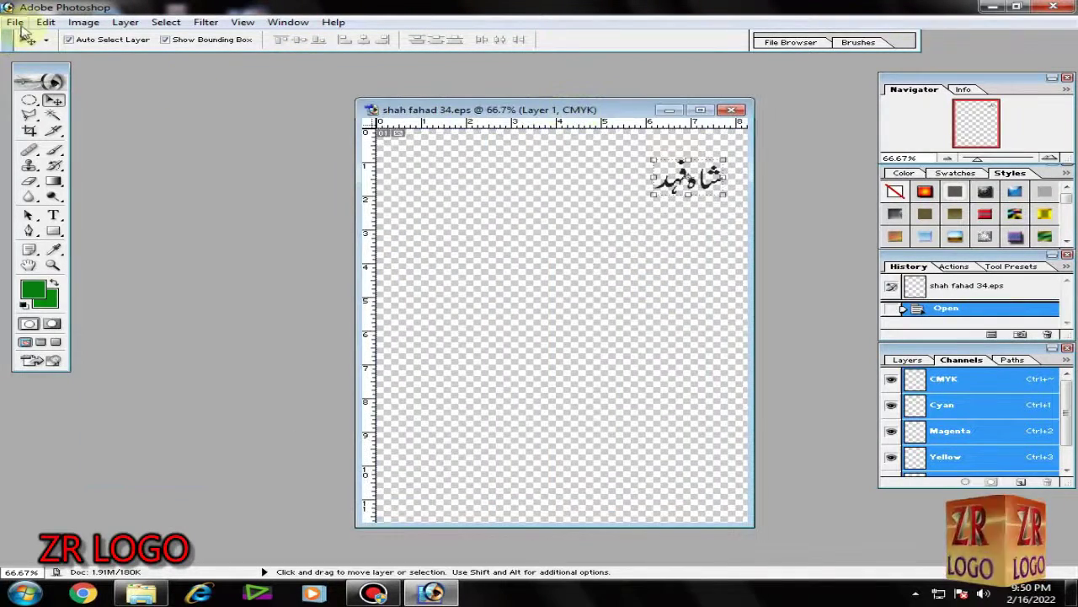
# Copy the Urdu name into a new Untitled-1 document, discard the EPS, and free-transform it
pyautogui.click(15, 22)
pyautogui.click(48, 38)
pyautogui.click(638, 261)
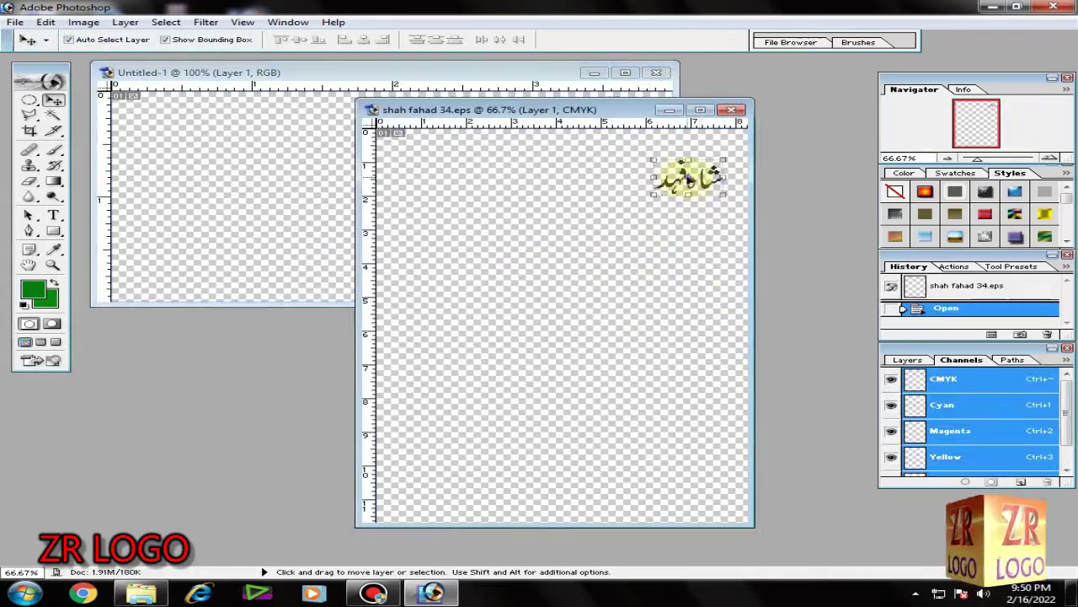
pyautogui.moveTo(657, 175)
pyautogui.mouseDown()
pyautogui.moveTo(295, 177)
pyautogui.moveTo(444, 226)
pyautogui.mouseUp()
pyautogui.click(732, 109)
pyautogui.click(481, 204)
pyautogui.hotkey('ctrl', 't')
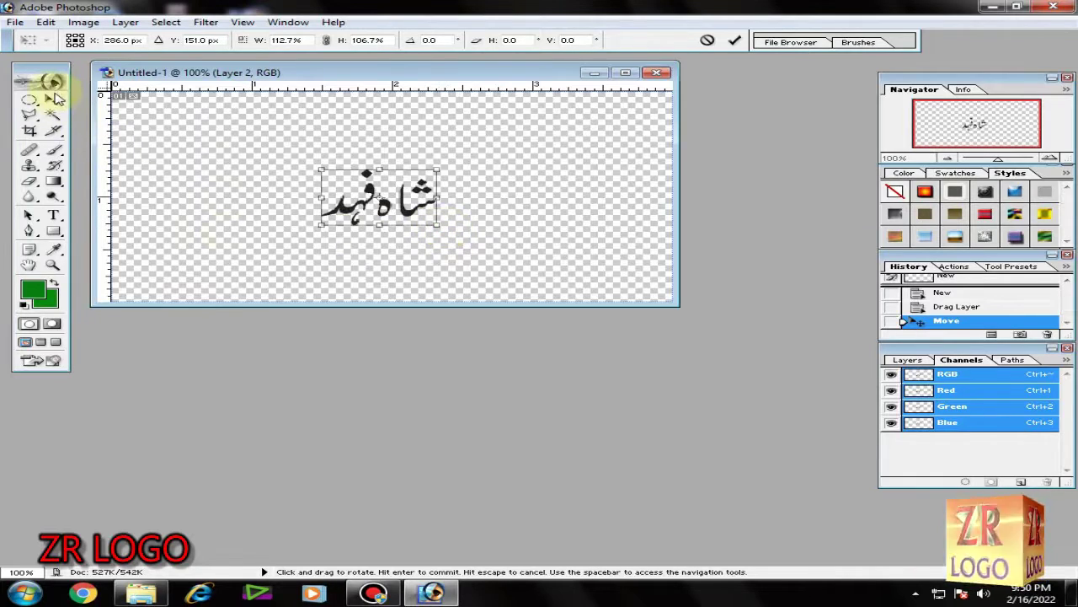
# Commit the enlargement and try glossy black and gold-brown styles on the Urdu name
pyautogui.click(52, 99)
pyautogui.click(504, 230)
pyautogui.click(935, 194)
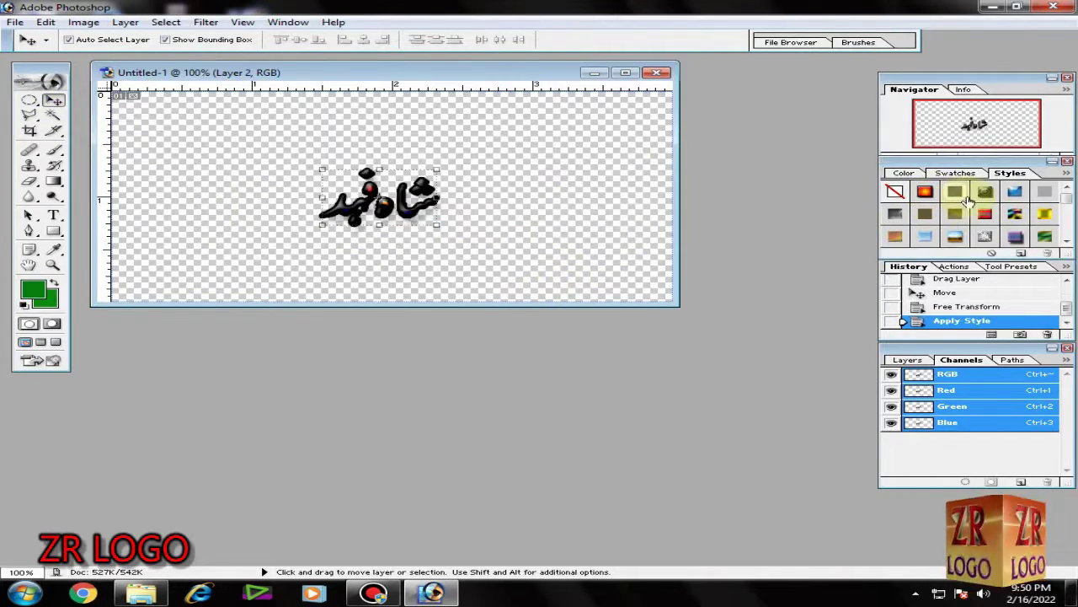
pyautogui.click(957, 215)
pyautogui.scroll(-2, 1059, 206)
pyautogui.scroll(-2, 1059, 209)
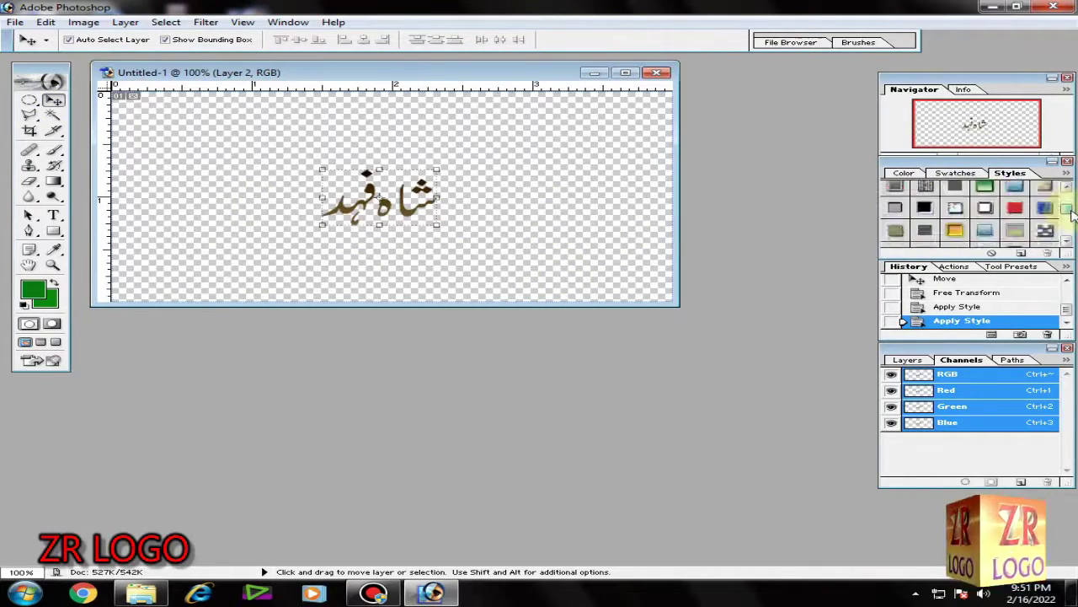
pyautogui.scroll(-2, 1059, 210)
pyautogui.scroll(-1, 1059, 211)
# Try gold bevelled and grey-green outlined styles, finishing on a red style
pyautogui.click(977, 215)
pyautogui.click(1015, 213)
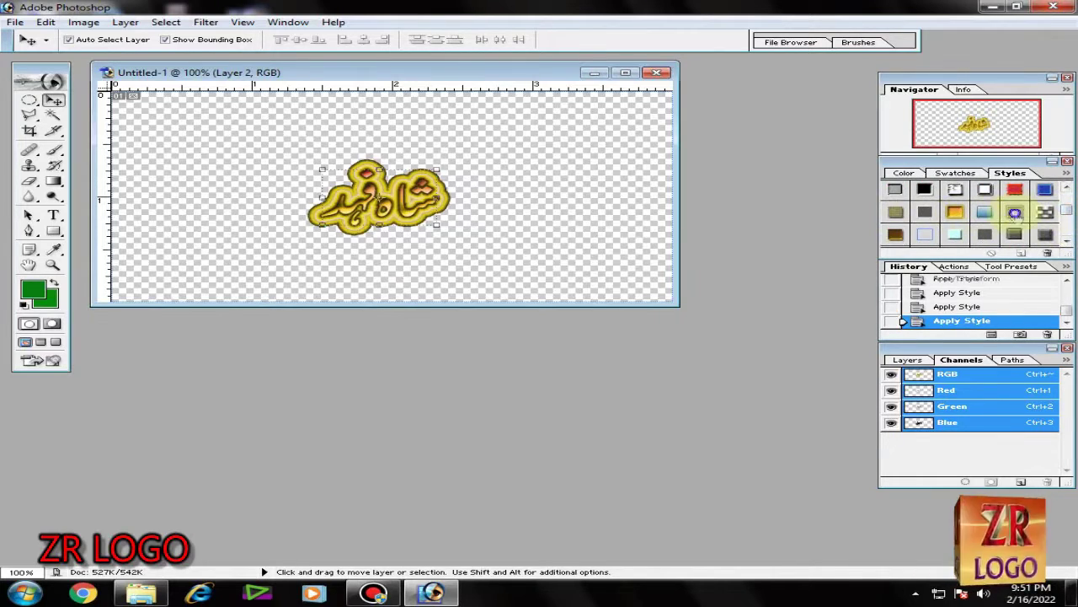
pyautogui.scroll(-2, 1066, 221)
pyautogui.scroll(-2, 1065, 221)
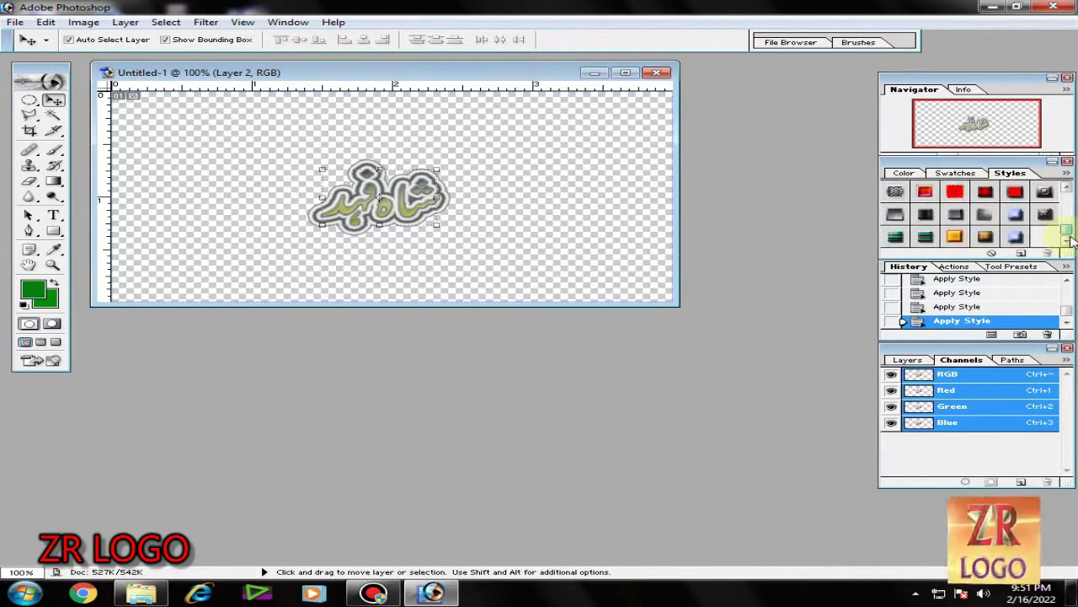
pyautogui.click(927, 192)
pyautogui.click(16, 22)
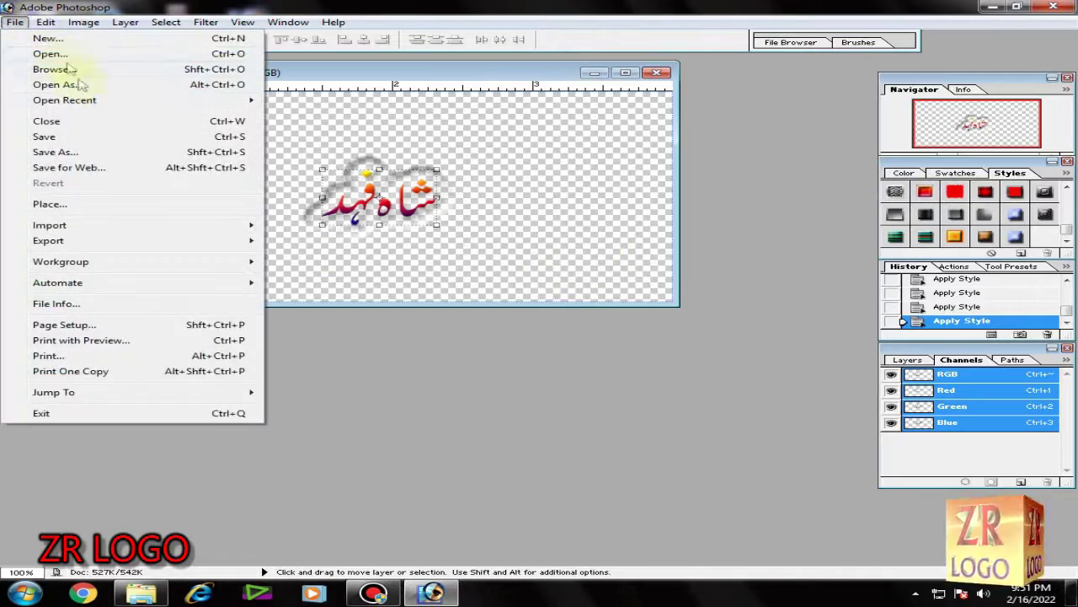
# Save a copy in PNG format named 'shah fahad 56'
pyautogui.click(56, 151)
pyautogui.click(876, 338)
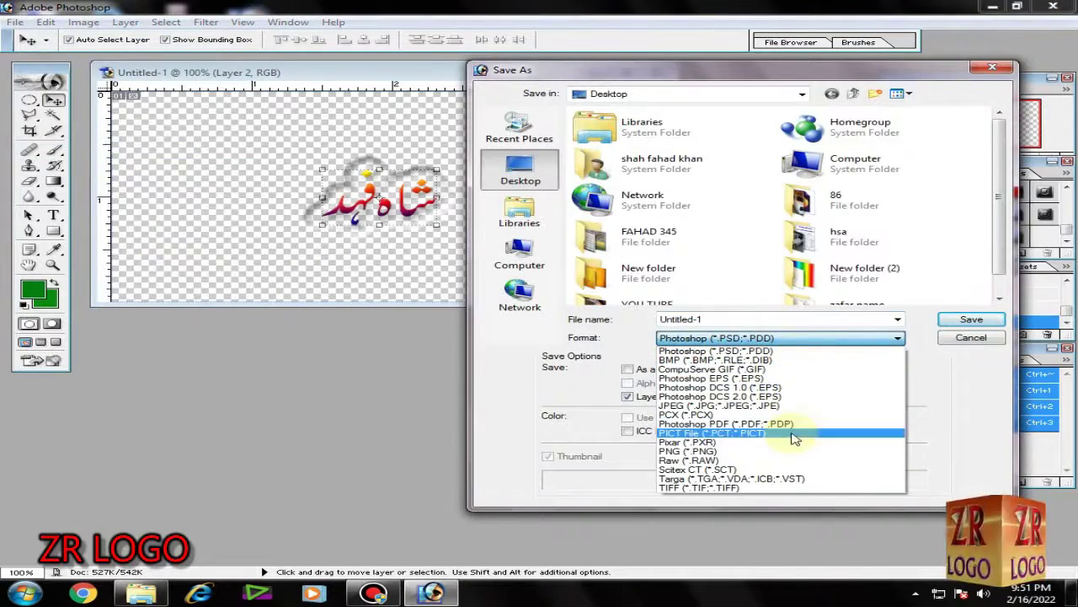
pyautogui.click(794, 459)
pyautogui.moveTo(661, 320); pyautogui.dragTo(783, 319)
pyautogui.write('shah fahad')
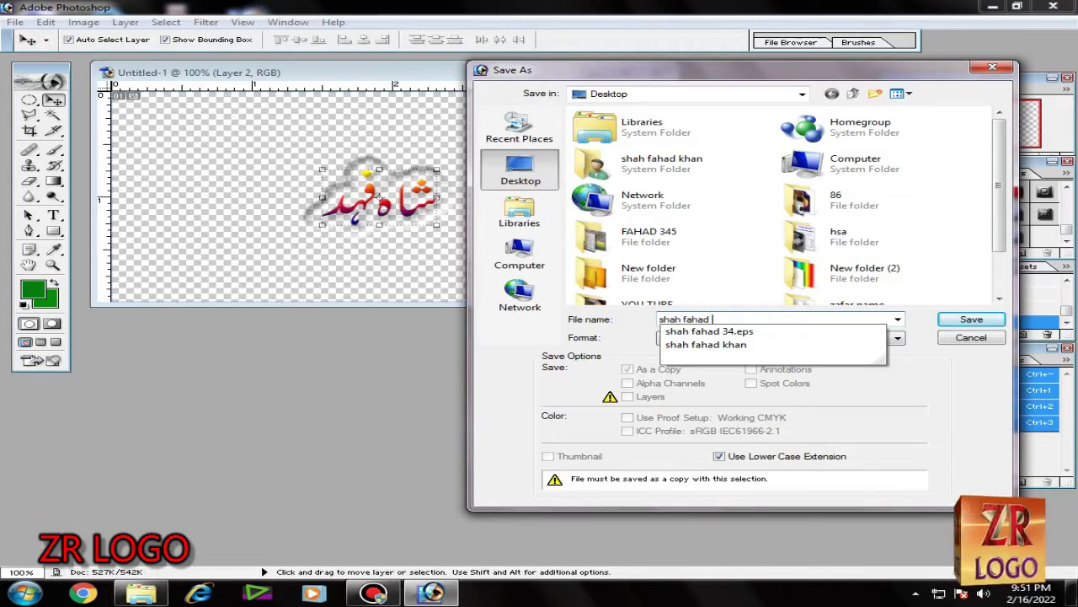
pyautogui.write('56')
# Accept the PNG options and close Photoshop without saving changes
pyautogui.click(963, 320)
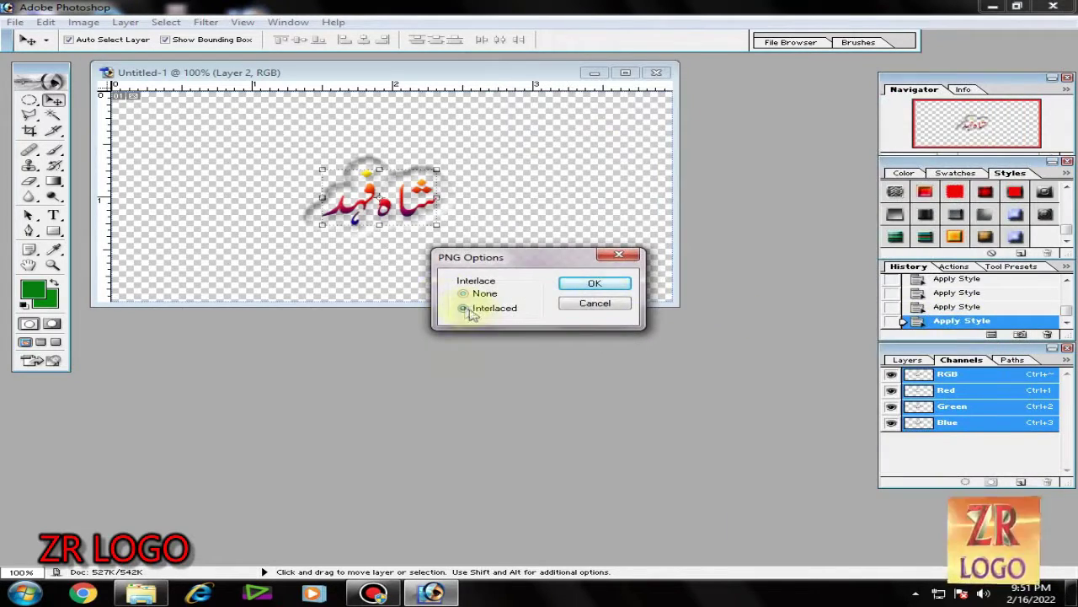
pyautogui.click(595, 283)
pyautogui.click(1053, 7)
pyautogui.click(544, 228)
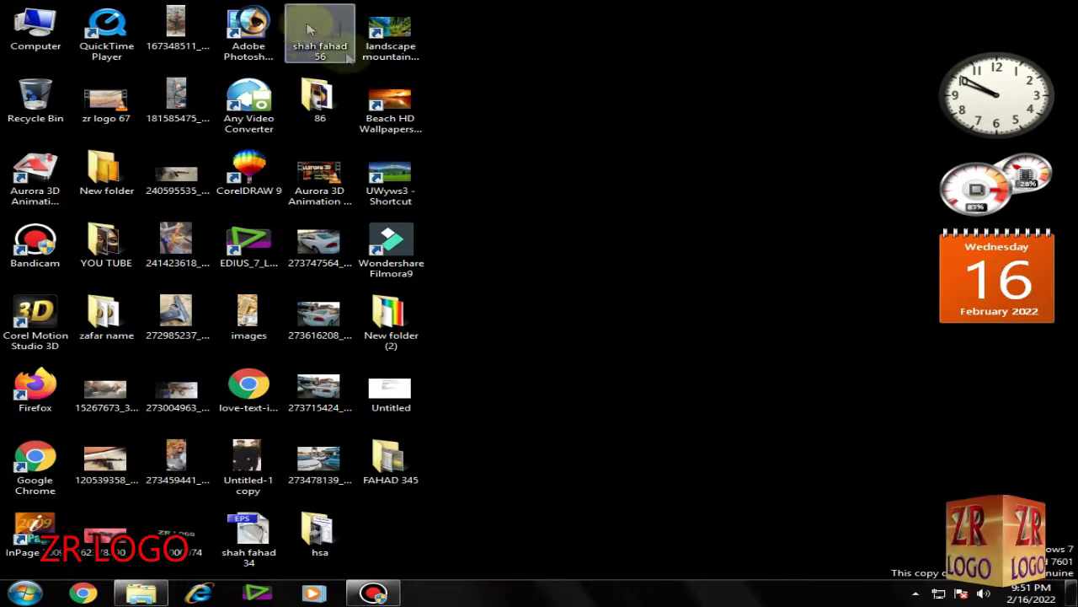
# Launch Aurora 3D Animation Maker and add shah fahad 56 from the Desktop as an image object
pyautogui.doubleClick(37, 166)
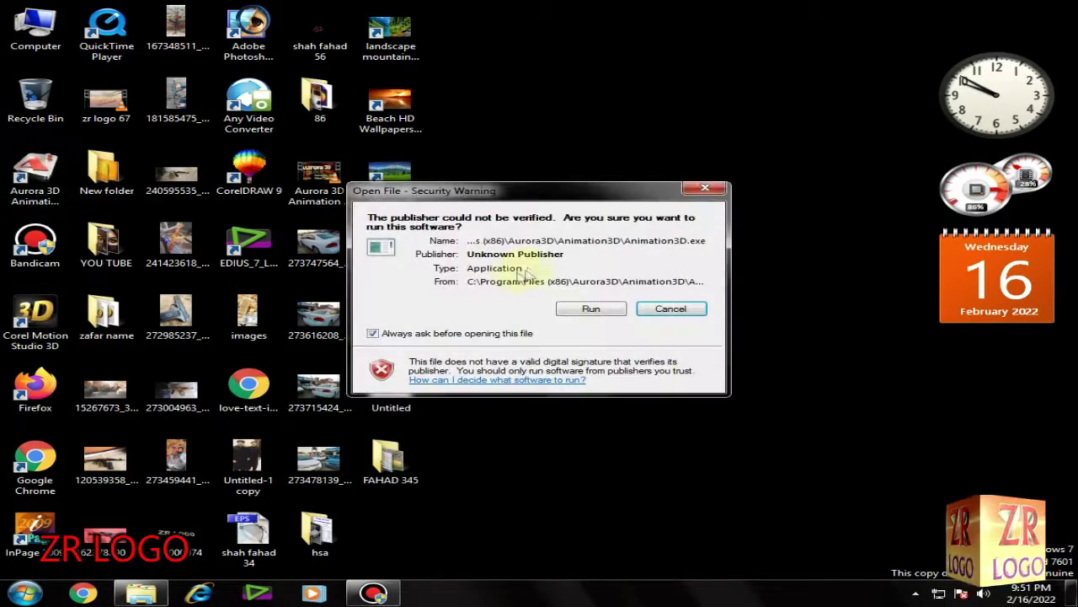
pyautogui.click(620, 310)
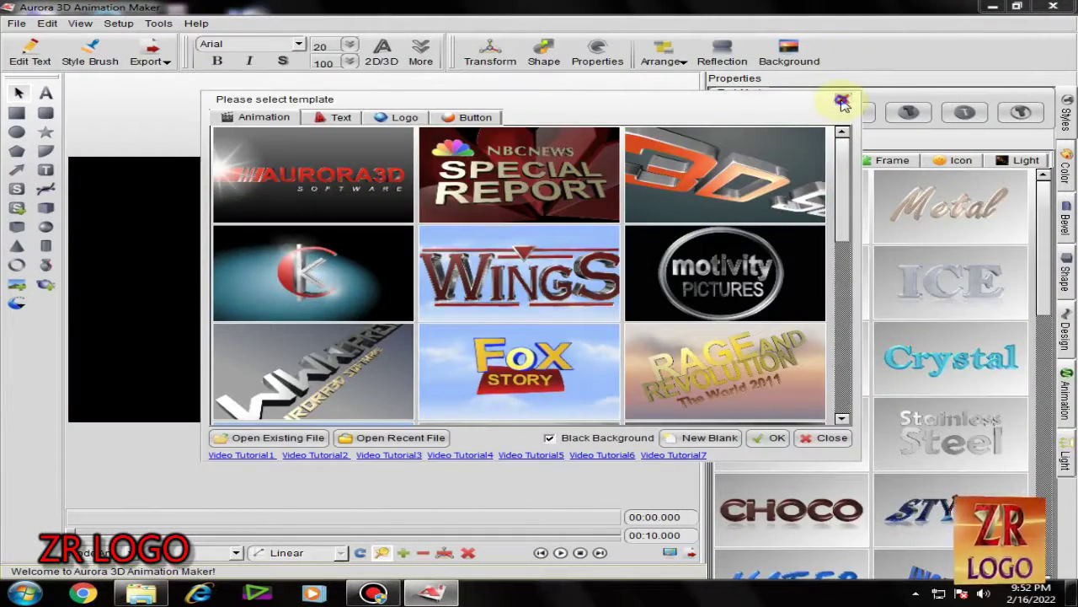
pyautogui.click(843, 101)
pyautogui.click(17, 284)
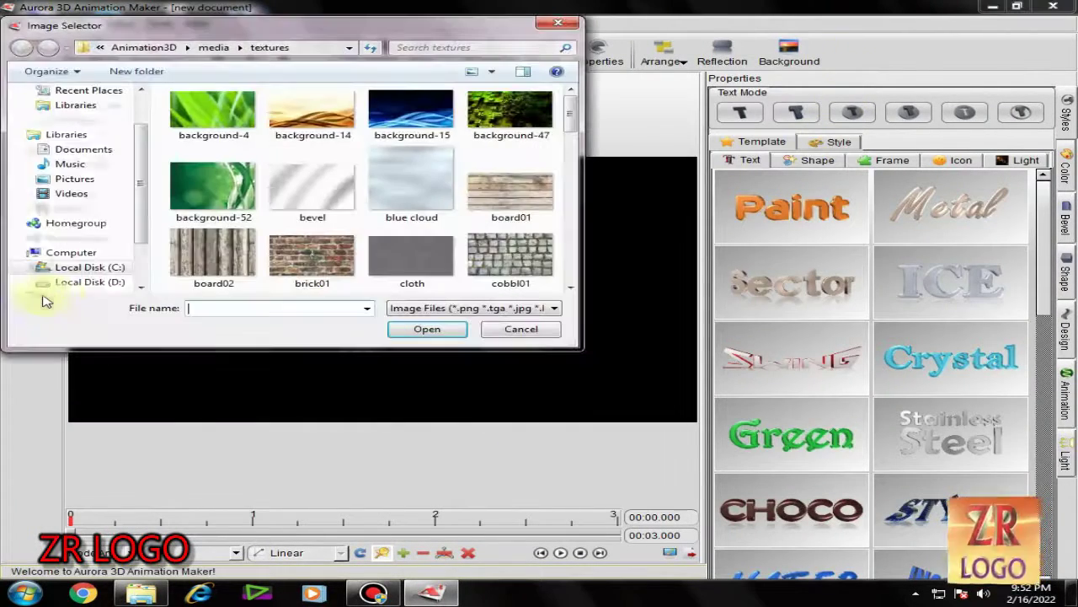
pyautogui.click(75, 111)
pyautogui.moveTo(570, 114); pyautogui.dragTo(570, 257)
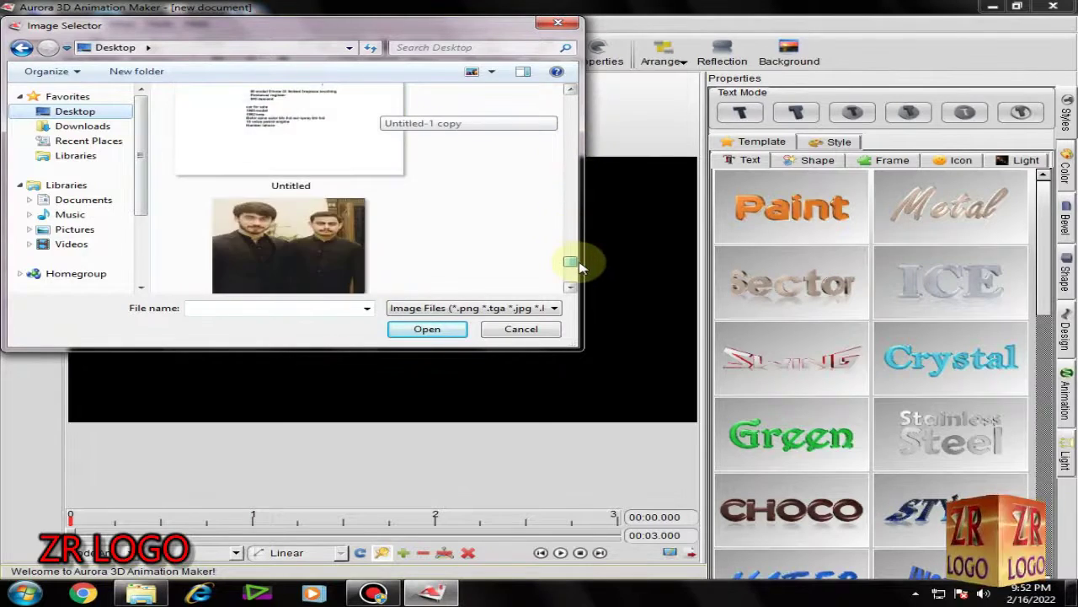
pyautogui.click(291, 202)
pyautogui.click(427, 328)
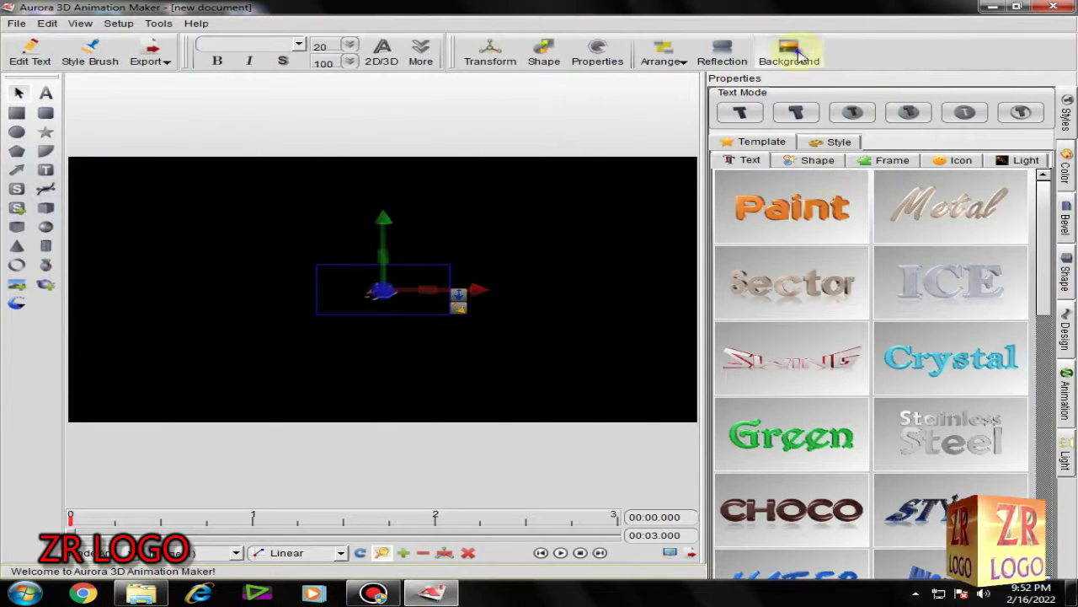
pyautogui.click(788, 52)
# Set the earth-from-space image background-23 as the scene backdrop
pyautogui.click(790, 79)
pyautogui.click(706, 408)
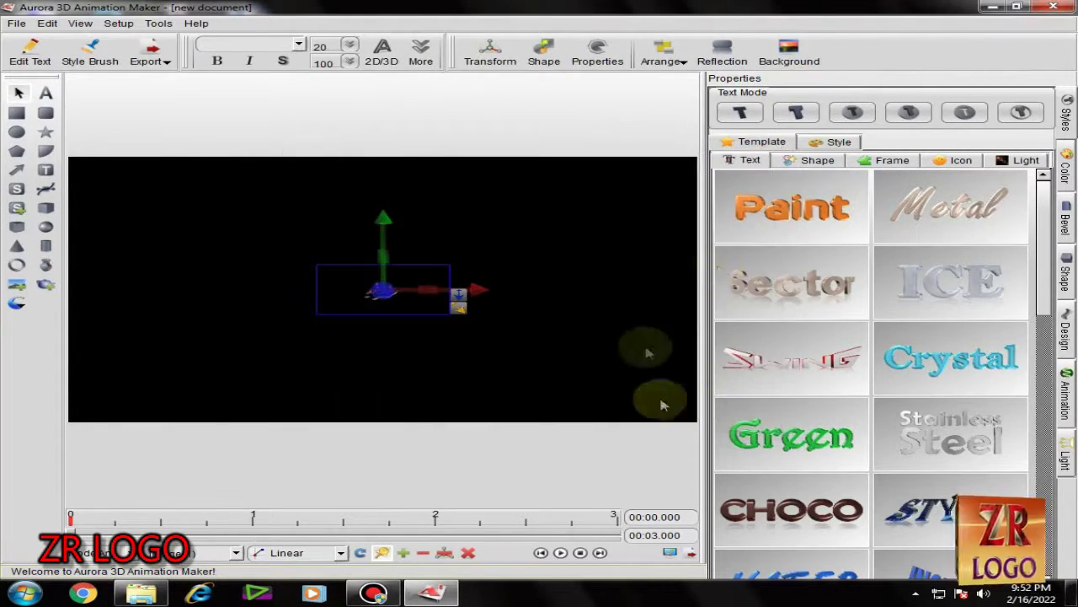
pyautogui.click(788, 52)
pyautogui.click(796, 110)
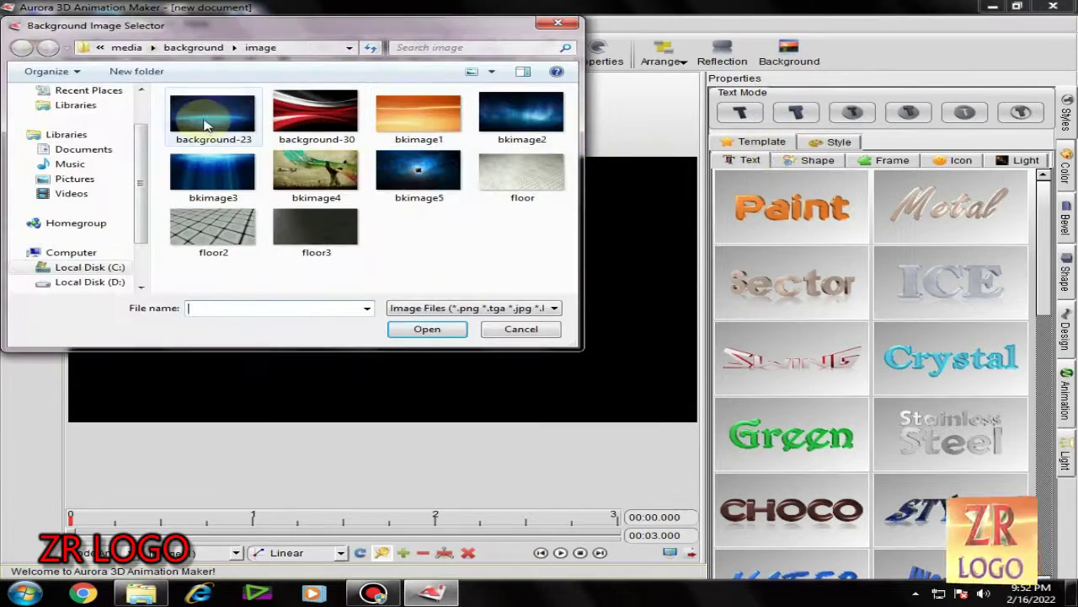
pyautogui.doubleClick(204, 113)
# Enlarge, tilt and move the Urdu name to the upper left
pyautogui.moveTo(412, 308)
pyautogui.mouseDown()
pyautogui.moveTo(625, 419)
pyautogui.moveTo(453, 360)
pyautogui.mouseUp()
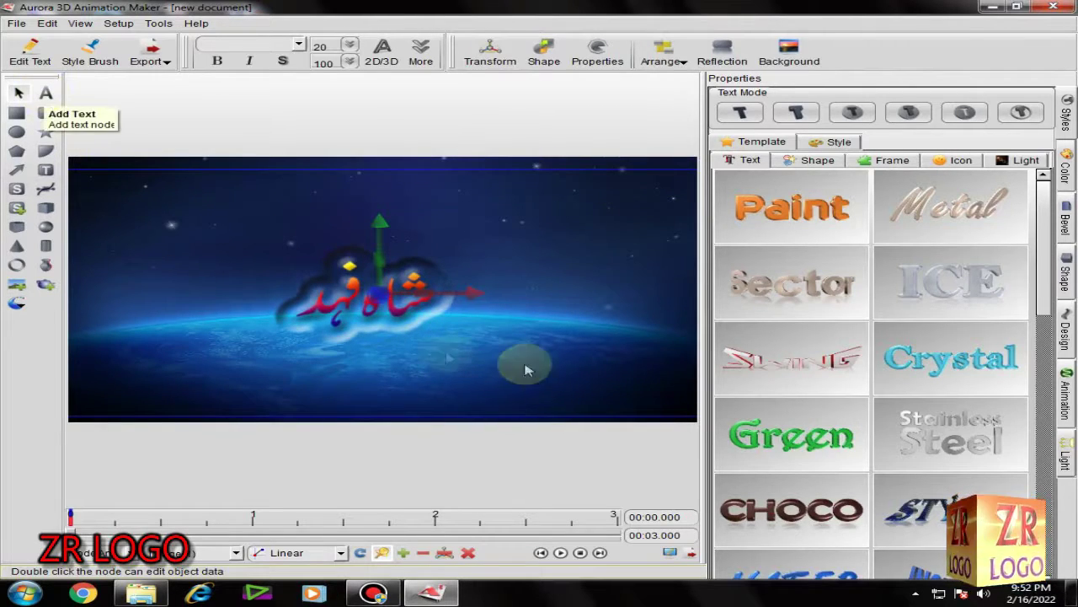
pyautogui.moveTo(525, 366); pyautogui.dragTo(544, 409)
pyautogui.moveTo(406, 285); pyautogui.dragTo(627, 353)
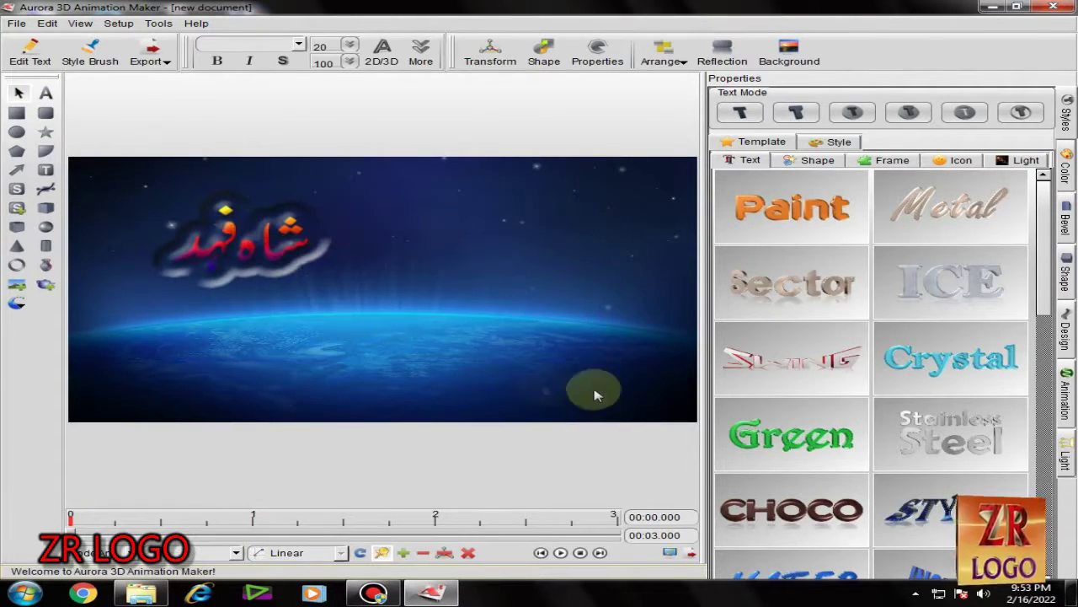
# Switch the backdrop to the orange streak image bkimage1
pyautogui.click(789, 50)
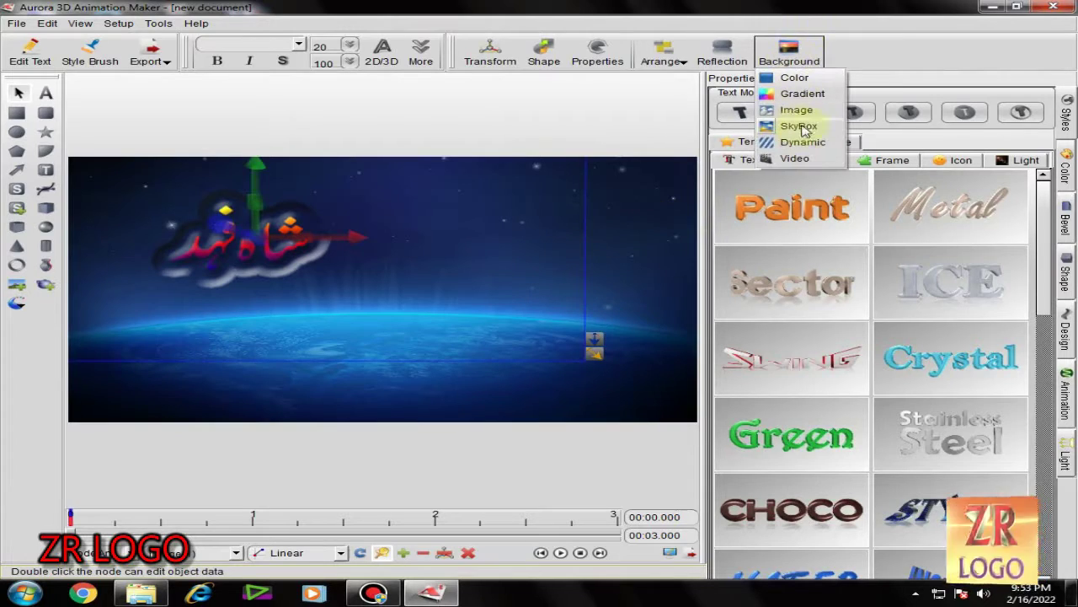
pyautogui.click(796, 106)
pyautogui.press('Return')
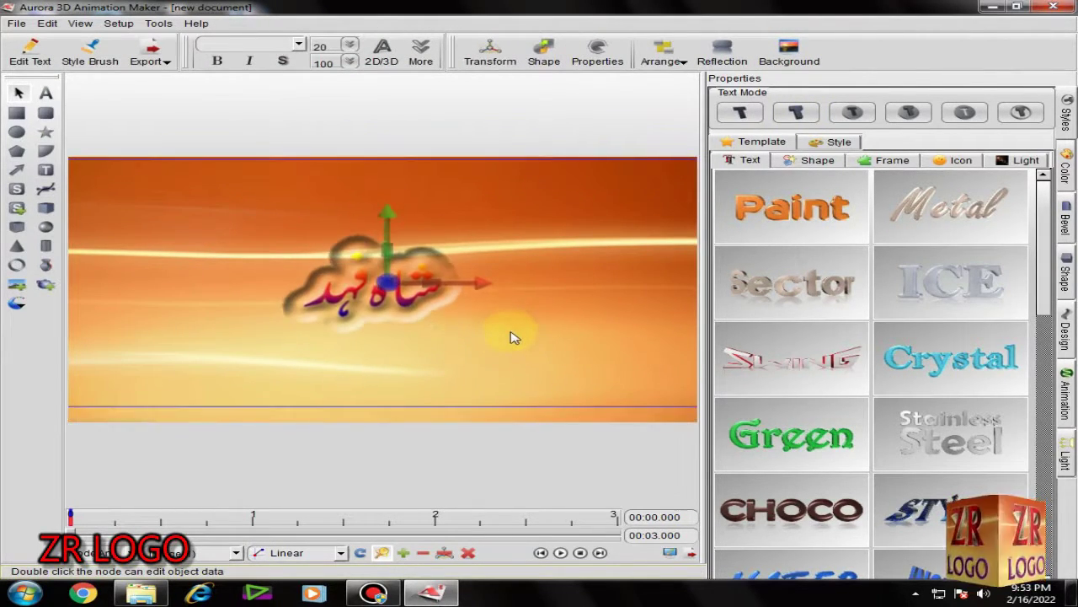
# Reposition the Urdu name object, then undo the move and delete it
pyautogui.click(45, 207)
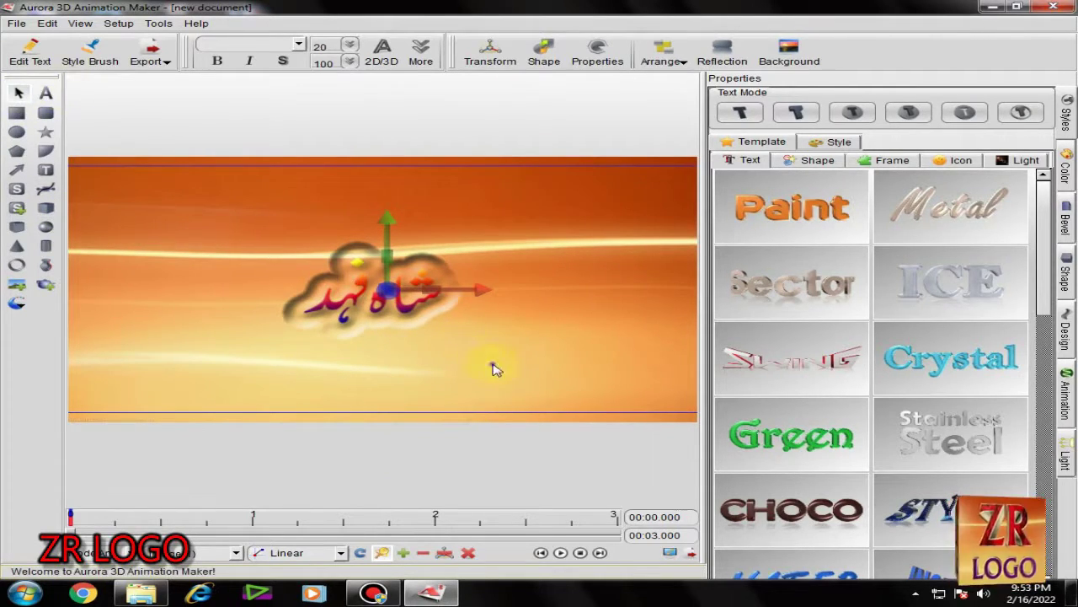
pyautogui.moveTo(494, 365); pyautogui.dragTo(180, 210)
pyautogui.click(18, 92)
pyautogui.moveTo(381, 313); pyautogui.dragTo(255, 337)
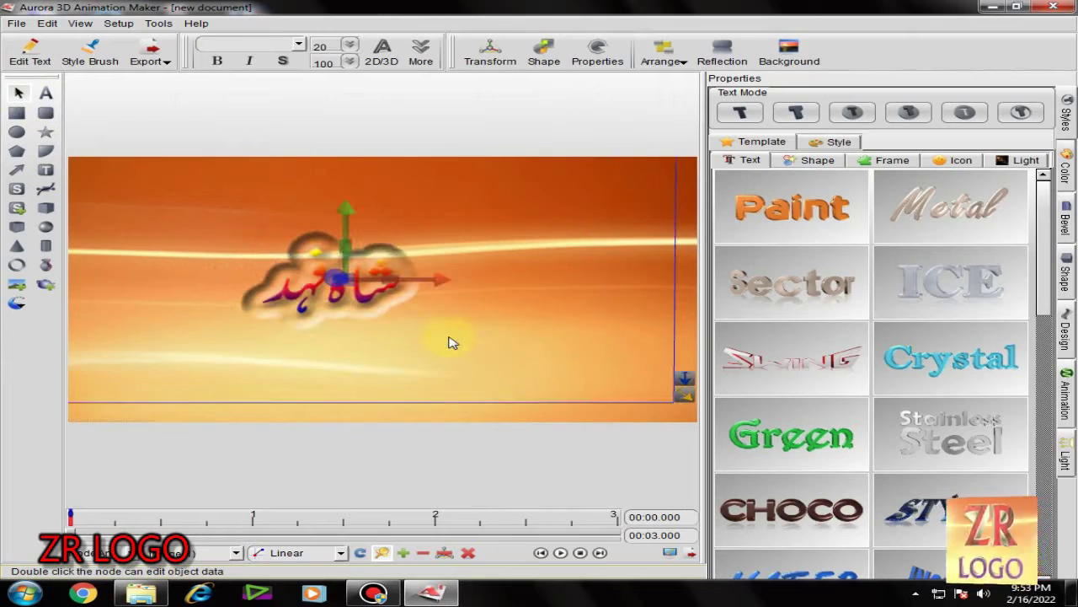
pyautogui.hotkey('ctrl', 'z')
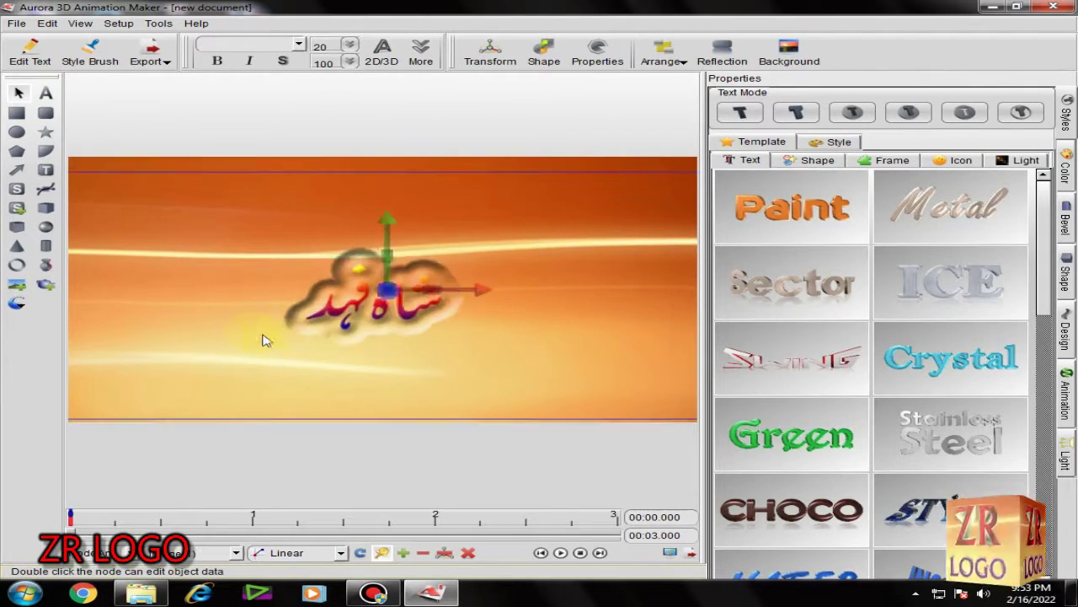
pyautogui.press('Delete')
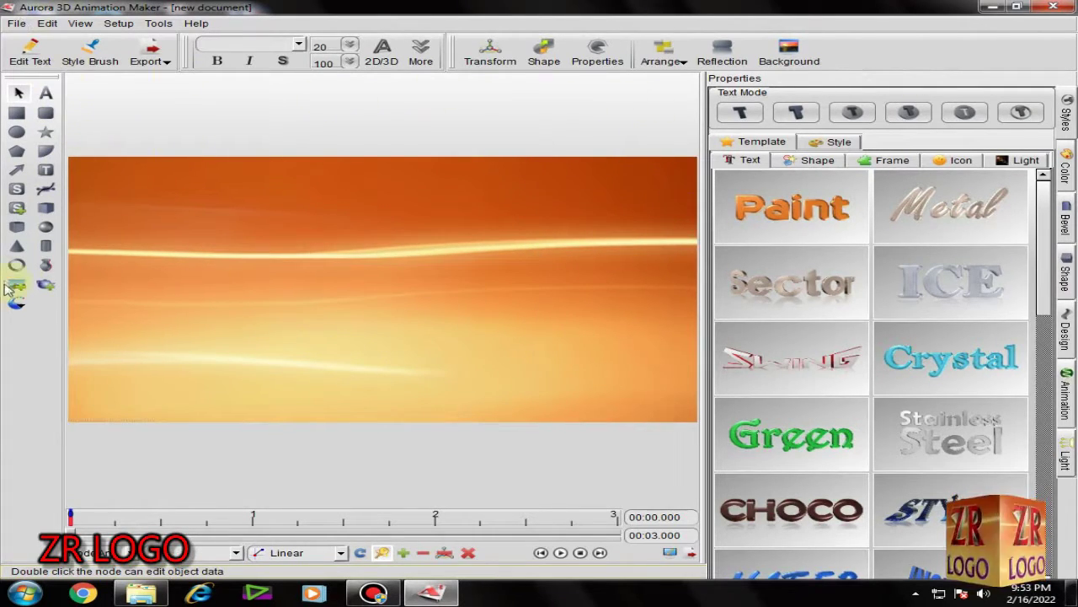
# Insert the 8i image from New folder (2) into the scene
pyautogui.click(16, 286)
pyautogui.moveTo(570, 115); pyautogui.dragTo(573, 144)
pyautogui.doubleClick(323, 211)
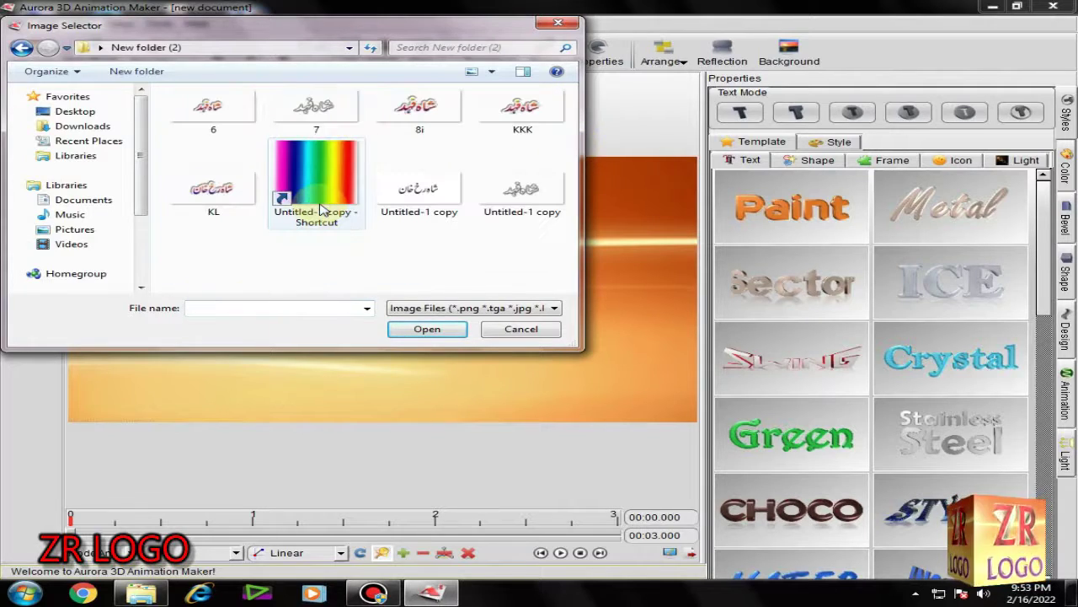
pyautogui.click(430, 114)
pyautogui.click(427, 329)
# Enlarge the 8i image to the upper left and draw a bright red-orange rectangle right of centre
pyautogui.moveTo(458, 308); pyautogui.dragTo(554, 365)
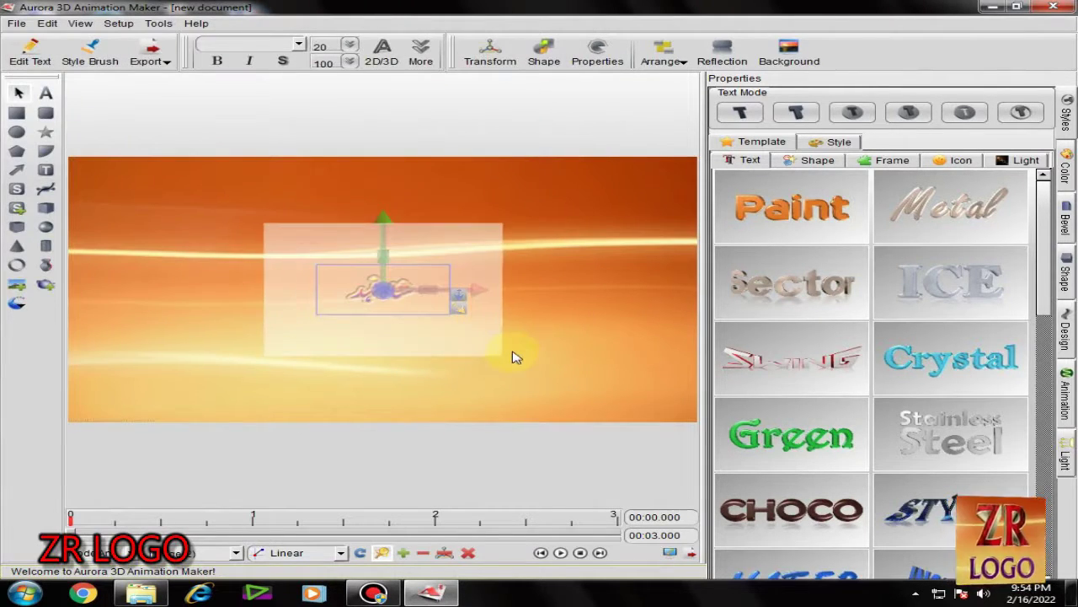
pyautogui.moveTo(364, 292); pyautogui.dragTo(251, 233)
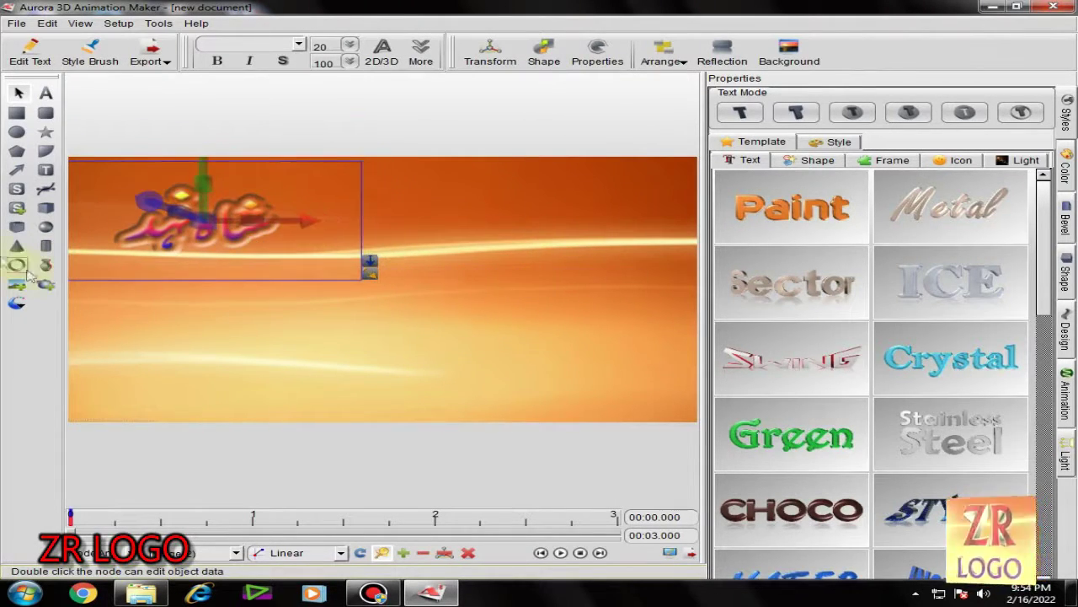
pyautogui.click(14, 116)
pyautogui.moveTo(391, 300); pyautogui.dragTo(518, 379)
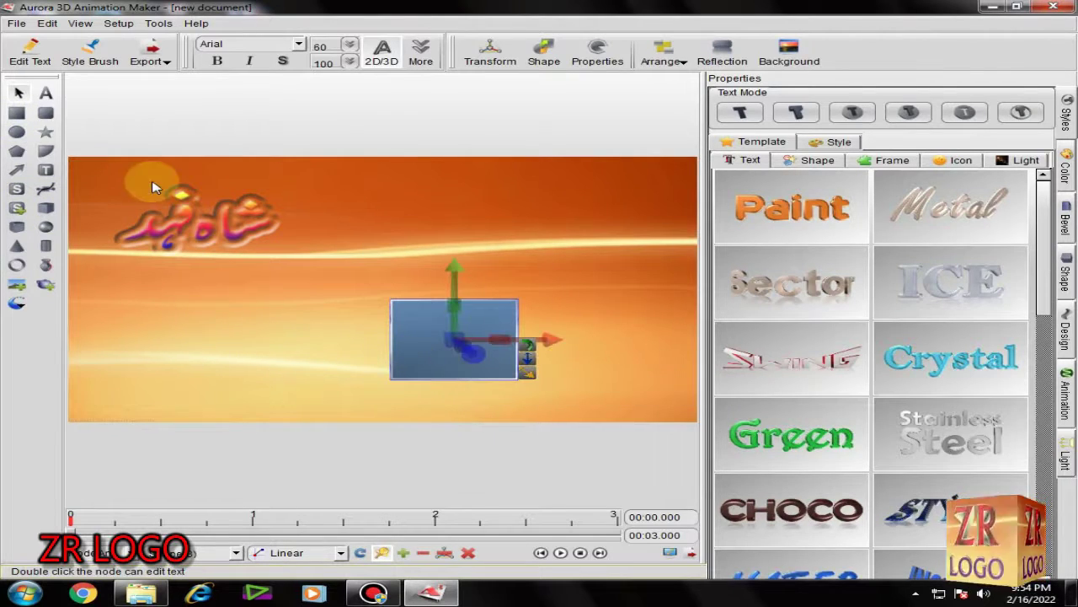
pyautogui.click(1066, 155)
pyautogui.click(834, 136)
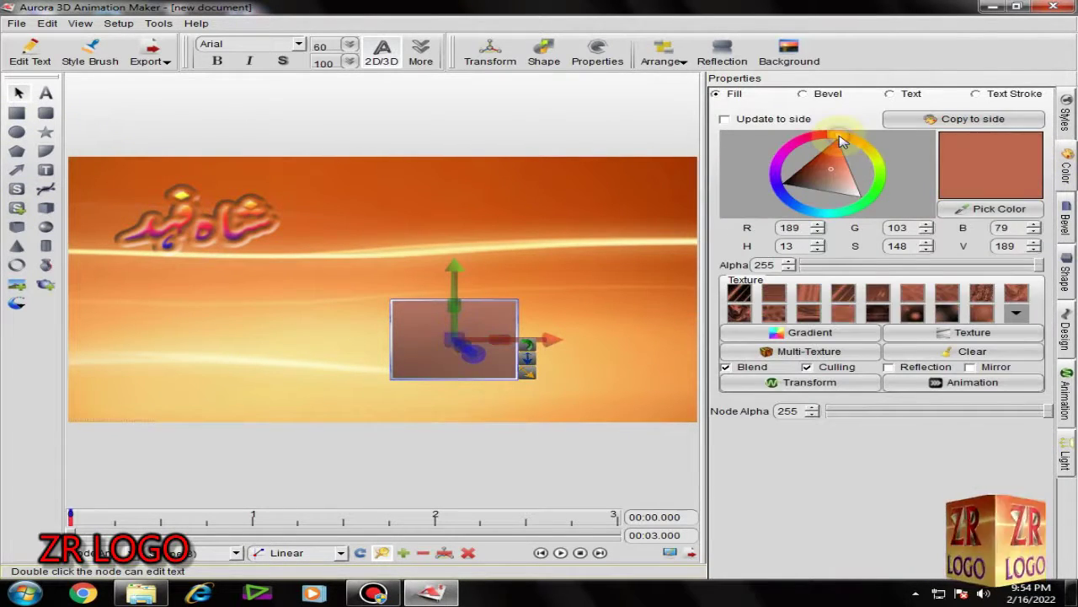
pyautogui.moveTo(843, 166); pyautogui.dragTo(837, 154)
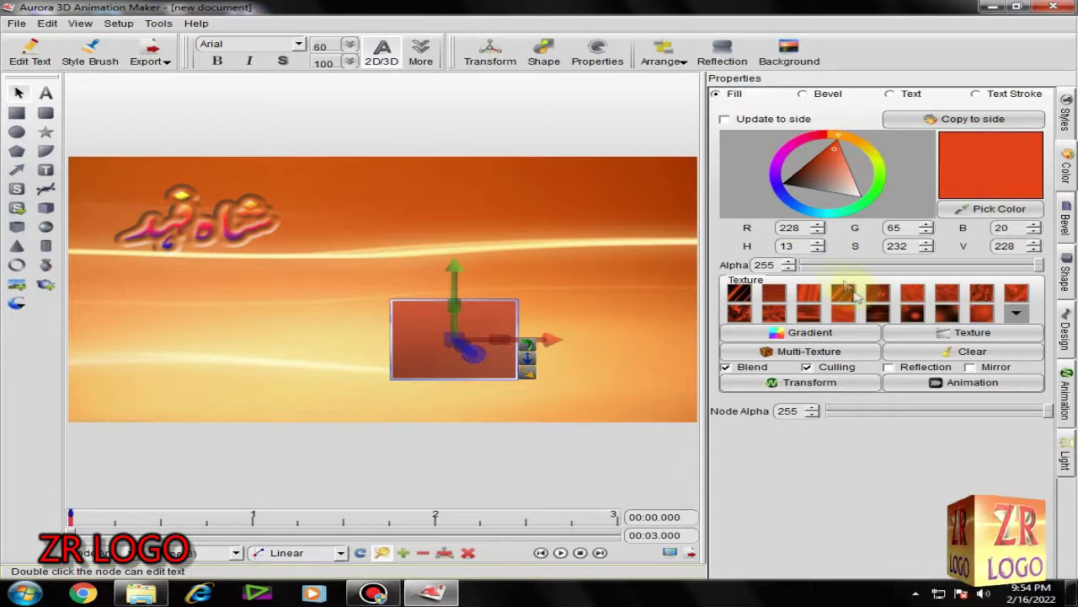
# Set the rectangle's texture animation to Horizontal scroll half
pyautogui.click(968, 383)
pyautogui.click(607, 242)
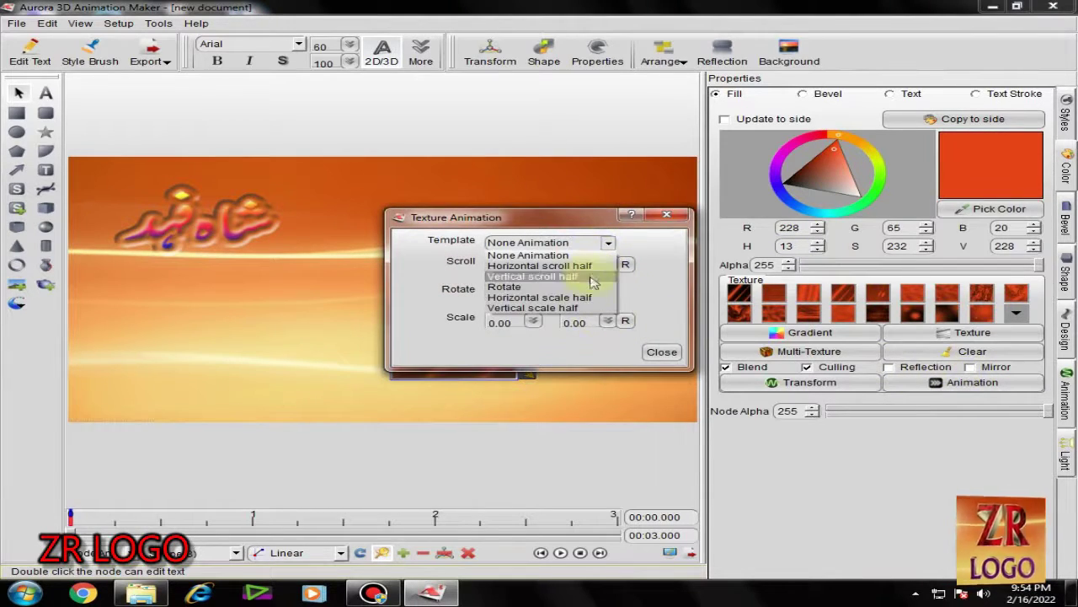
pyautogui.click(539, 264)
pyautogui.moveTo(547, 216); pyautogui.dragTo(733, 393)
pyautogui.click(792, 420)
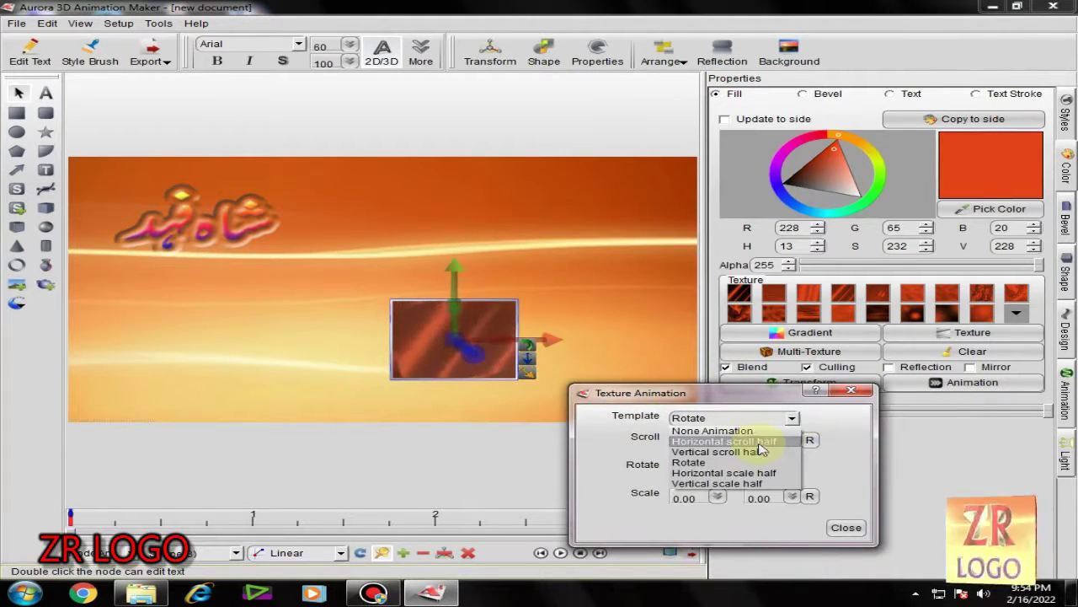
pyautogui.click(758, 443)
pyautogui.click(845, 528)
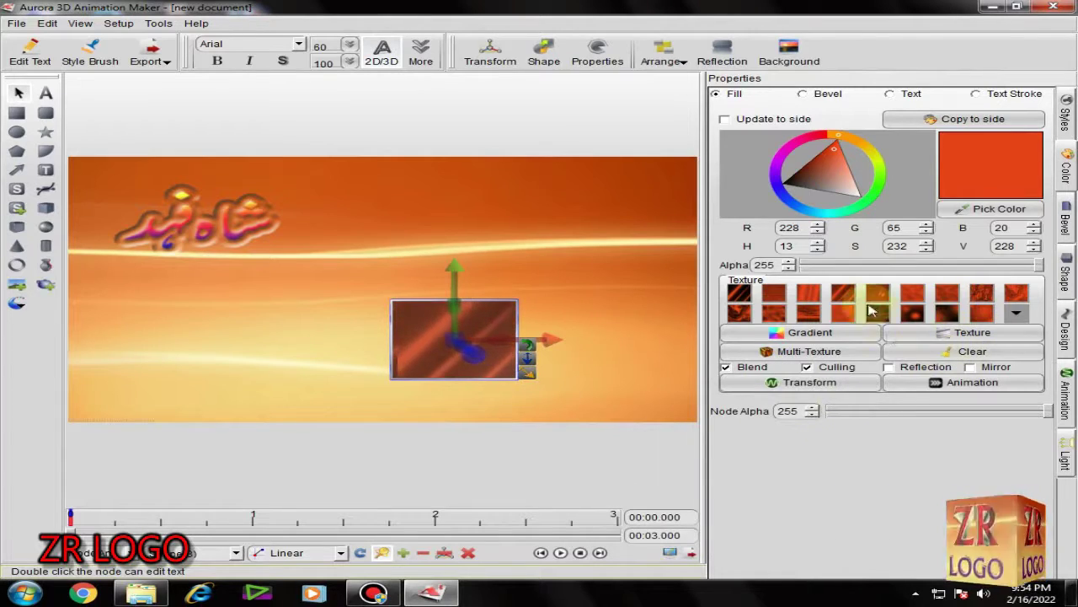
# Texture the rectangle with wooden planks, replacing a trial background-4 grass texture
pyautogui.click(944, 333)
pyautogui.click(212, 110)
pyautogui.click(427, 329)
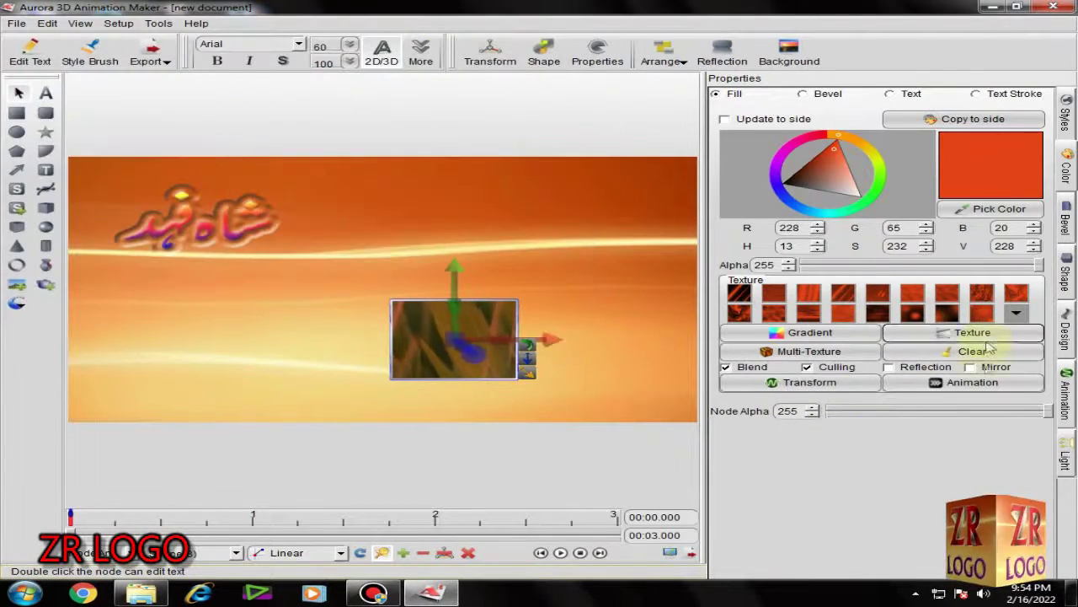
pyautogui.click(1016, 313)
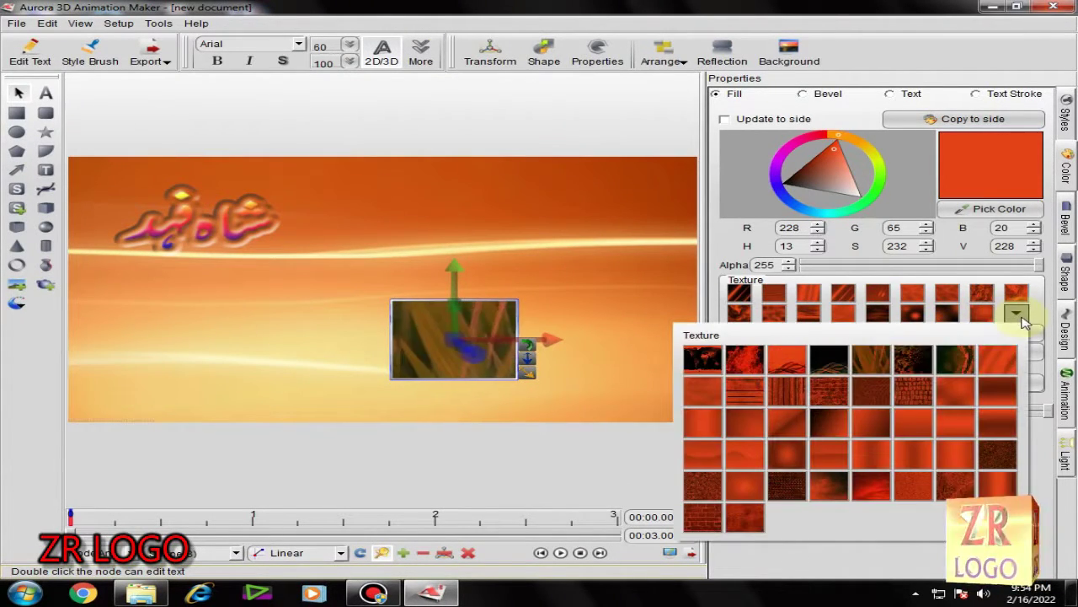
pyautogui.click(779, 393)
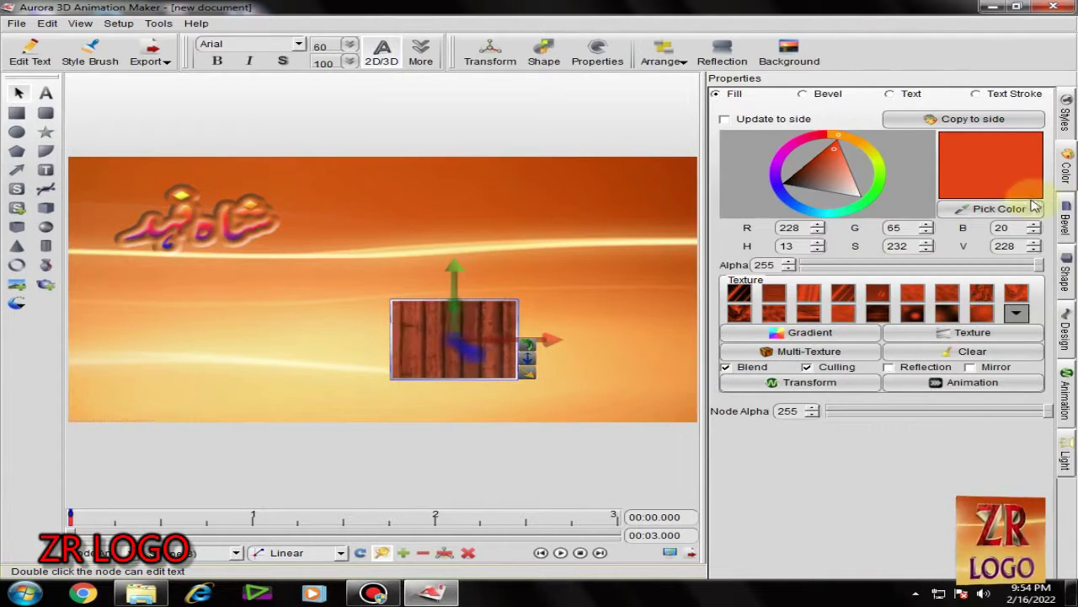
pyautogui.click(1066, 220)
pyautogui.write('4')
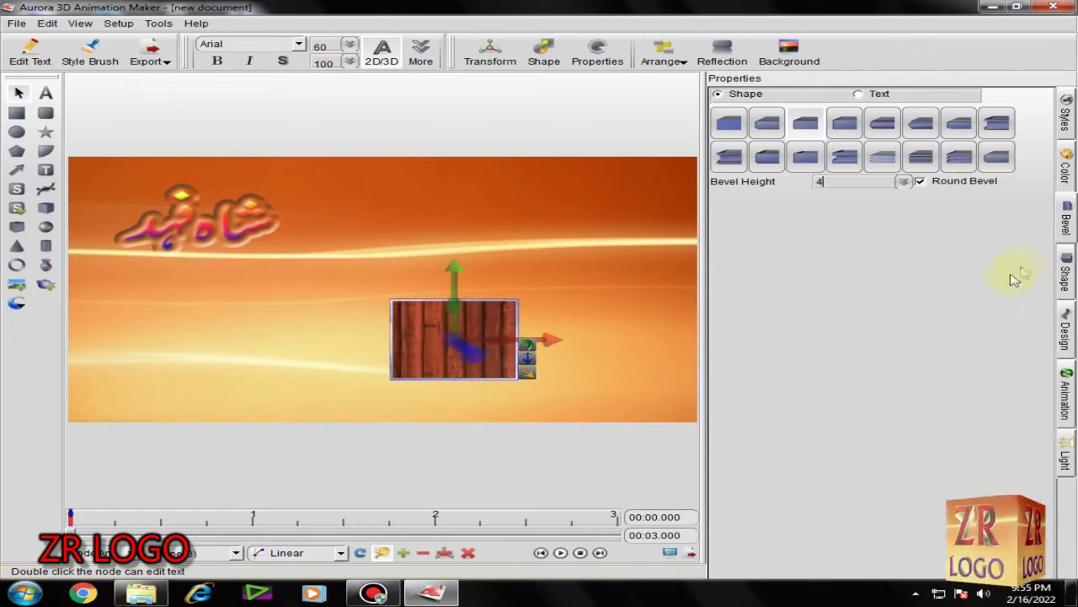
# Confirm bevel height 4 and compare bevel styles, settling on a silver bevelled edge
pyautogui.press('Return')
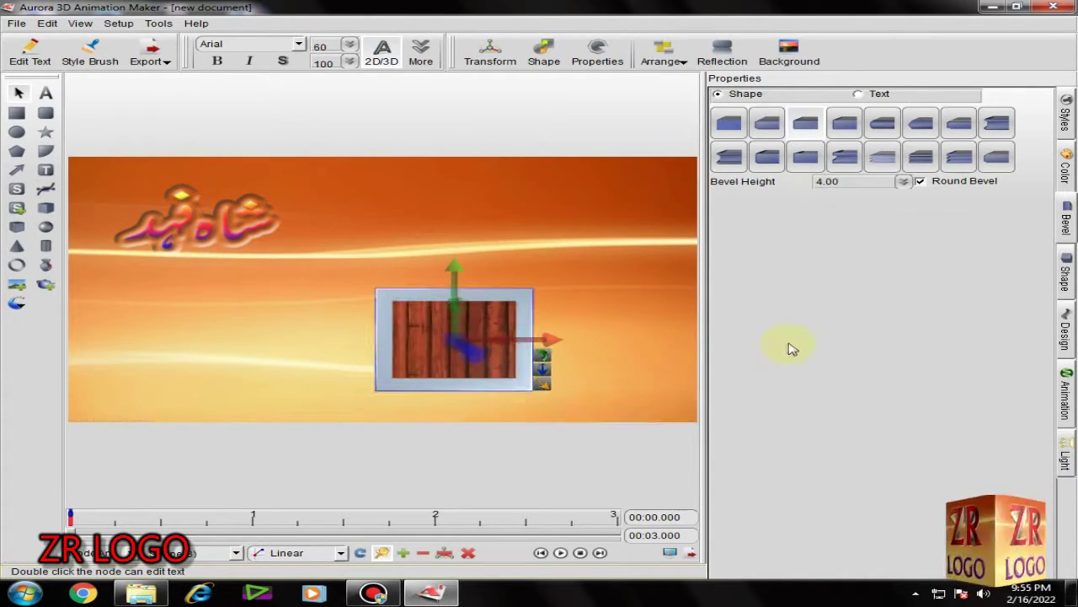
pyautogui.click(730, 157)
pyautogui.click(807, 159)
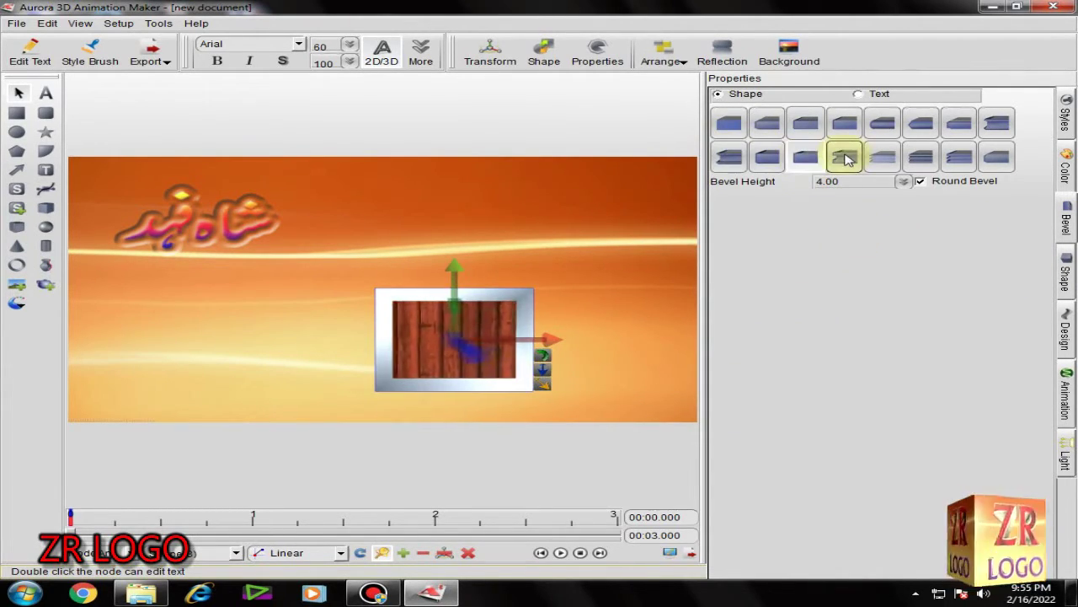
pyautogui.click(883, 157)
pyautogui.click(921, 157)
pyautogui.click(997, 157)
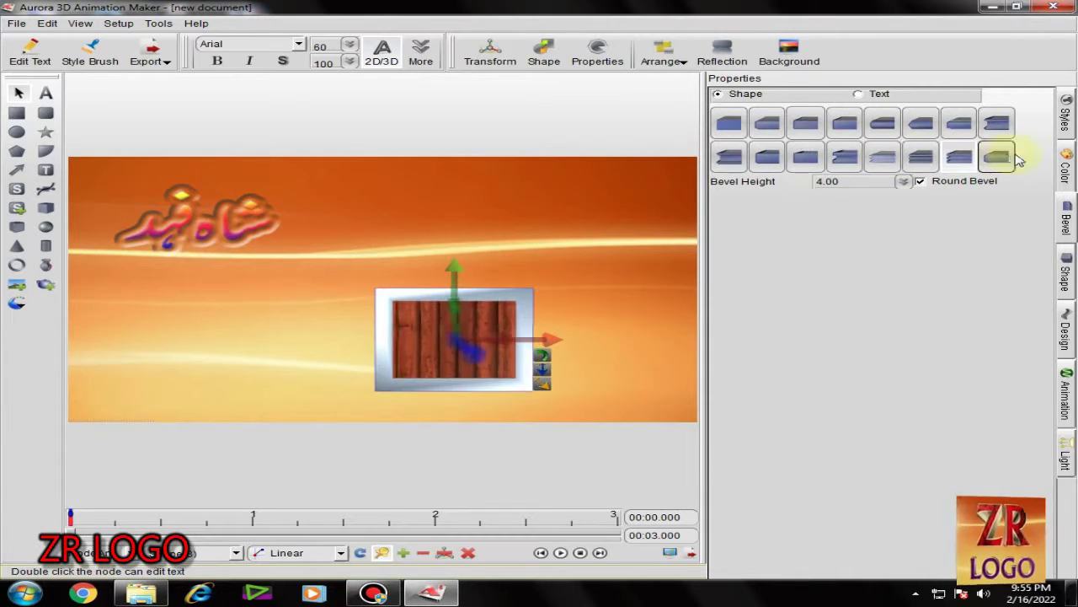
pyautogui.click(996, 124)
pyautogui.click(921, 124)
pyautogui.click(880, 125)
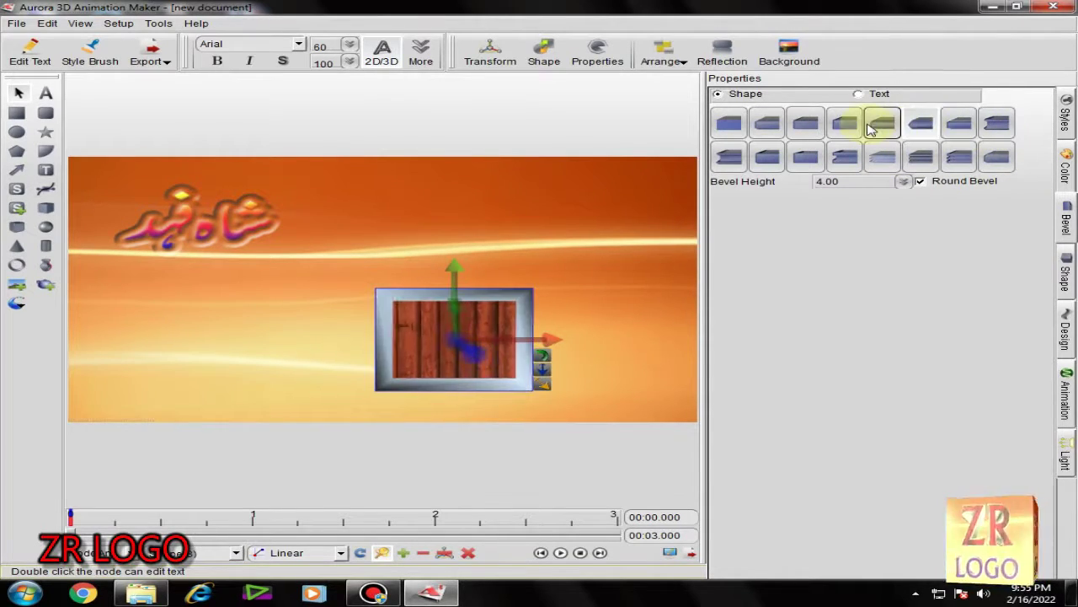
pyautogui.click(845, 124)
pyautogui.click(806, 124)
pyautogui.click(768, 124)
pyautogui.click(730, 124)
pyautogui.click(806, 158)
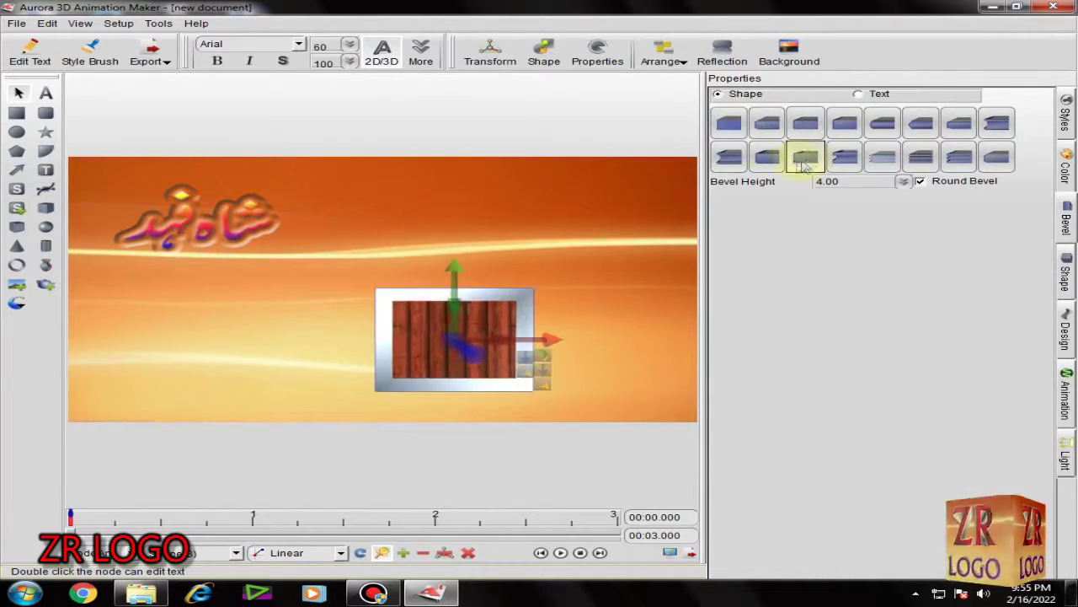
pyautogui.click(768, 160)
pyautogui.click(845, 157)
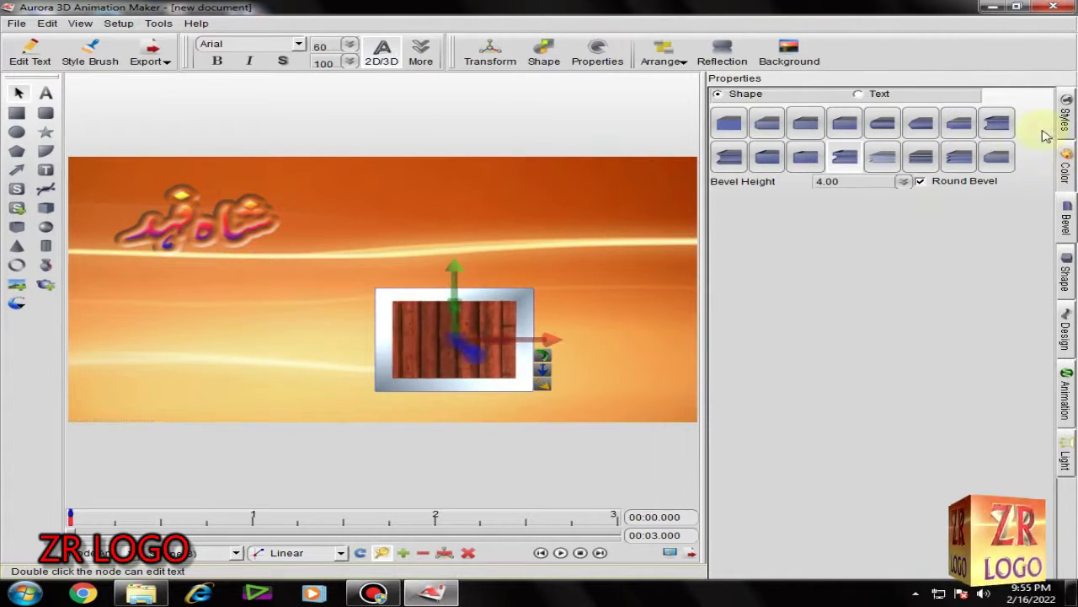
# Rotate the frame around Y and raise its Depth to make it thicker
pyautogui.click(1066, 118)
pyautogui.click(1064, 220)
pyautogui.click(1066, 267)
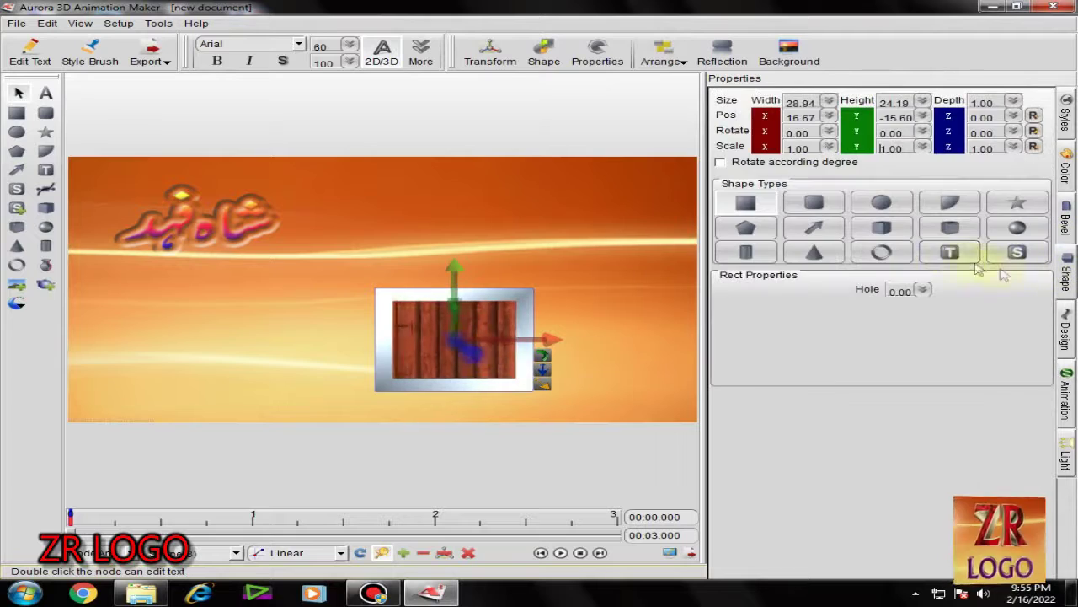
pyautogui.moveTo(542, 354); pyautogui.dragTo(436, 241)
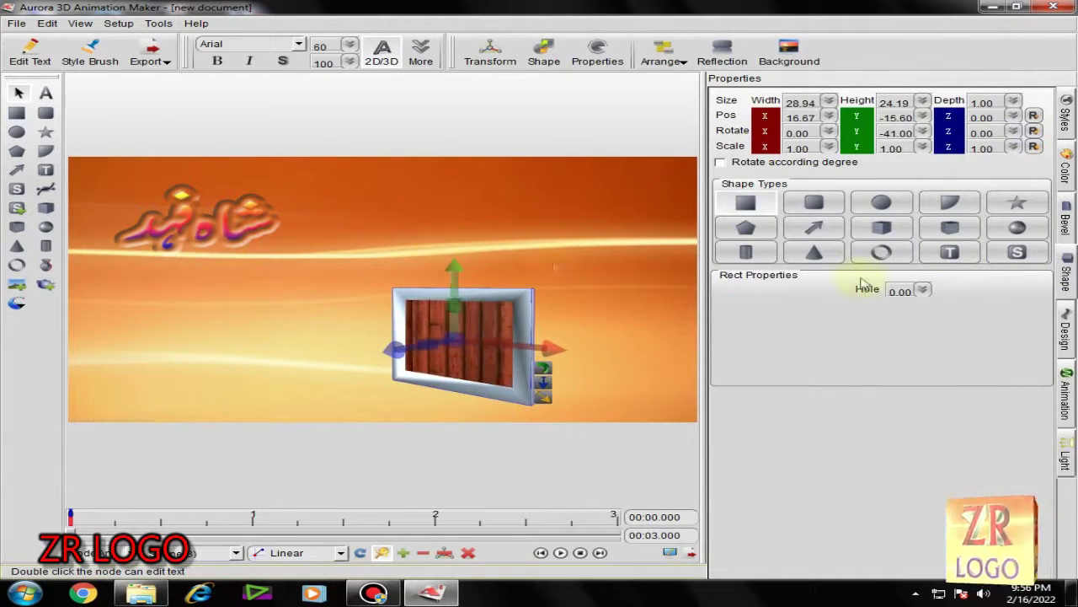
pyautogui.click(1015, 101)
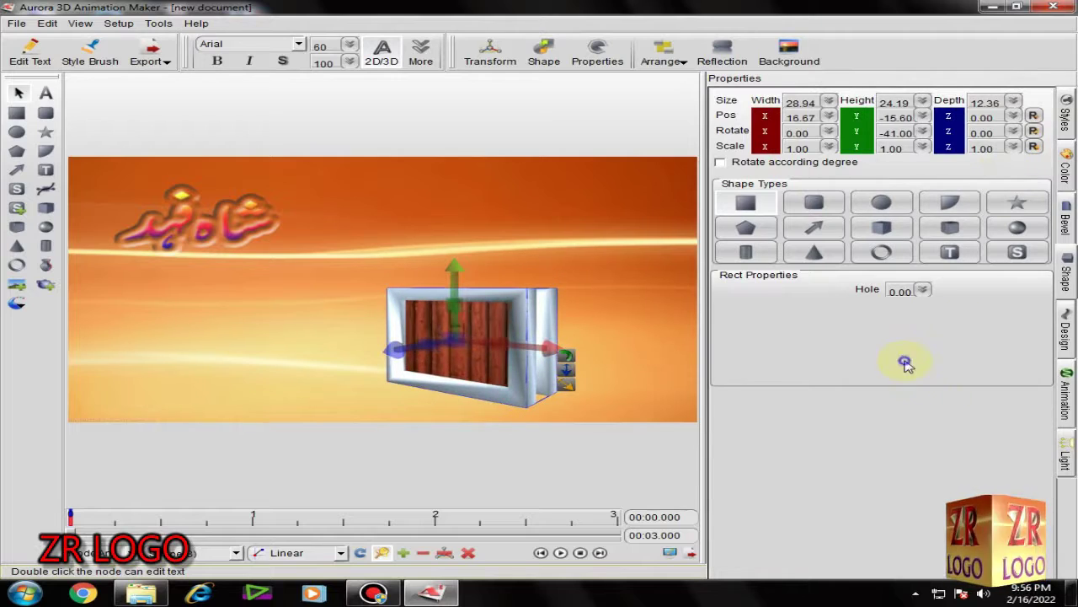
# Re-pick a round bevel style for the deeper frame and angle it to show its side
pyautogui.click(1066, 221)
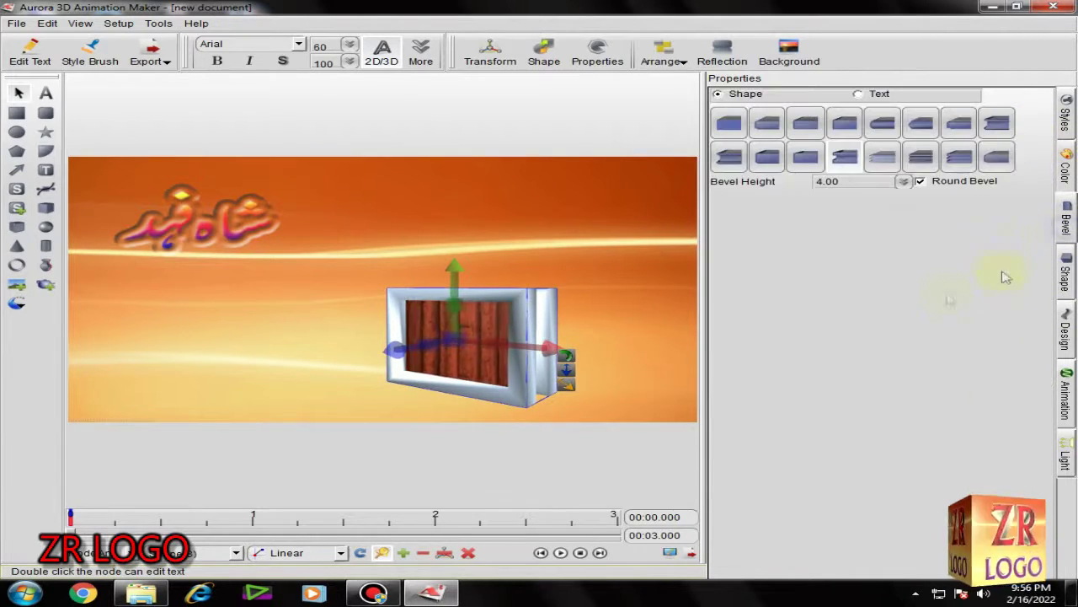
pyautogui.click(767, 158)
pyautogui.click(739, 160)
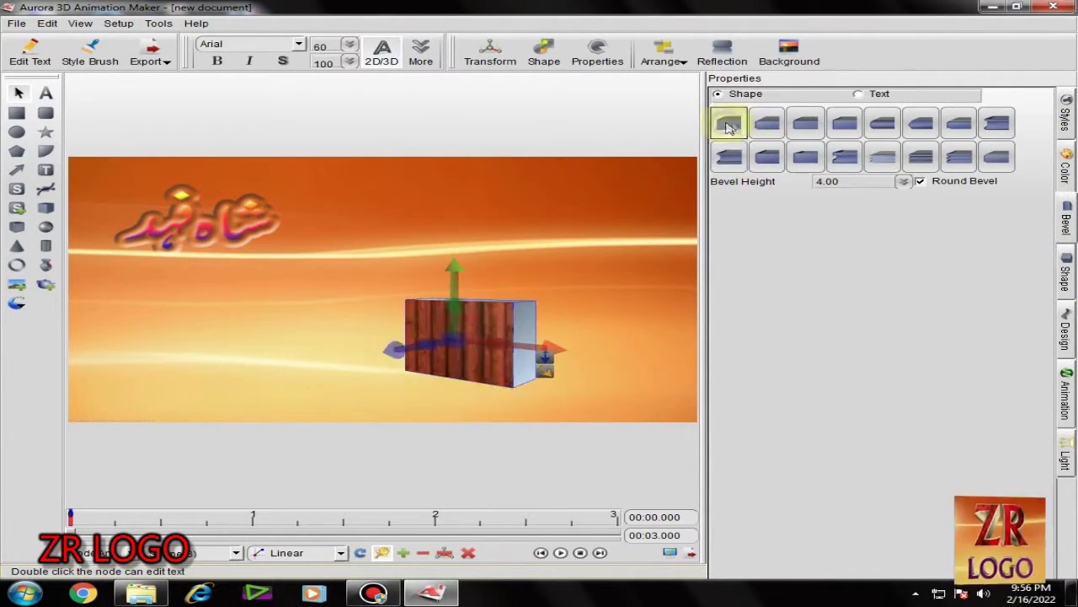
pyautogui.click(766, 122)
pyautogui.click(809, 124)
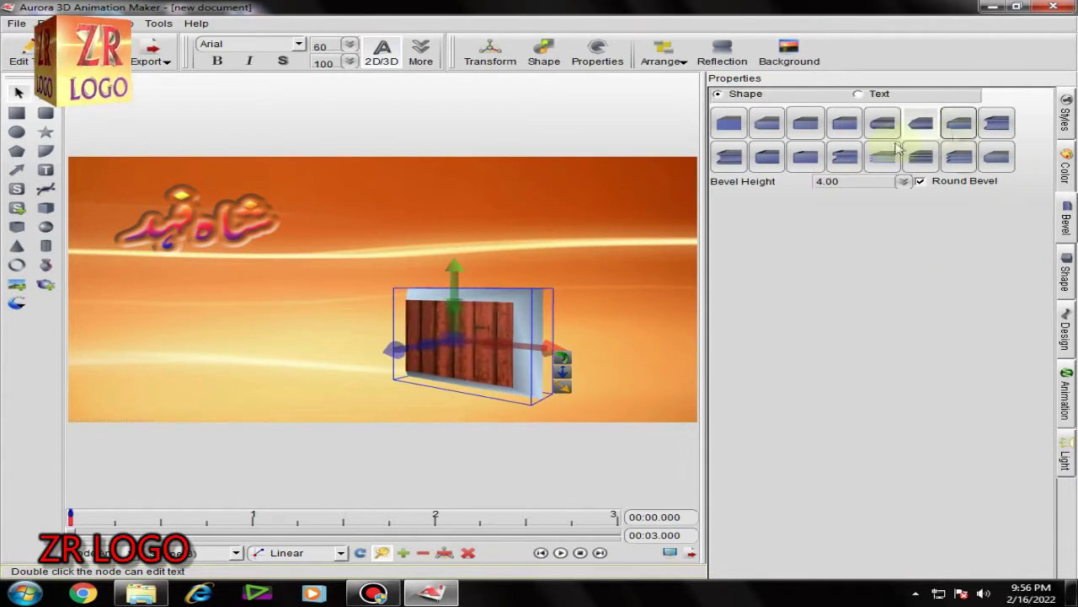
pyautogui.moveTo(472, 349); pyautogui.dragTo(468, 294)
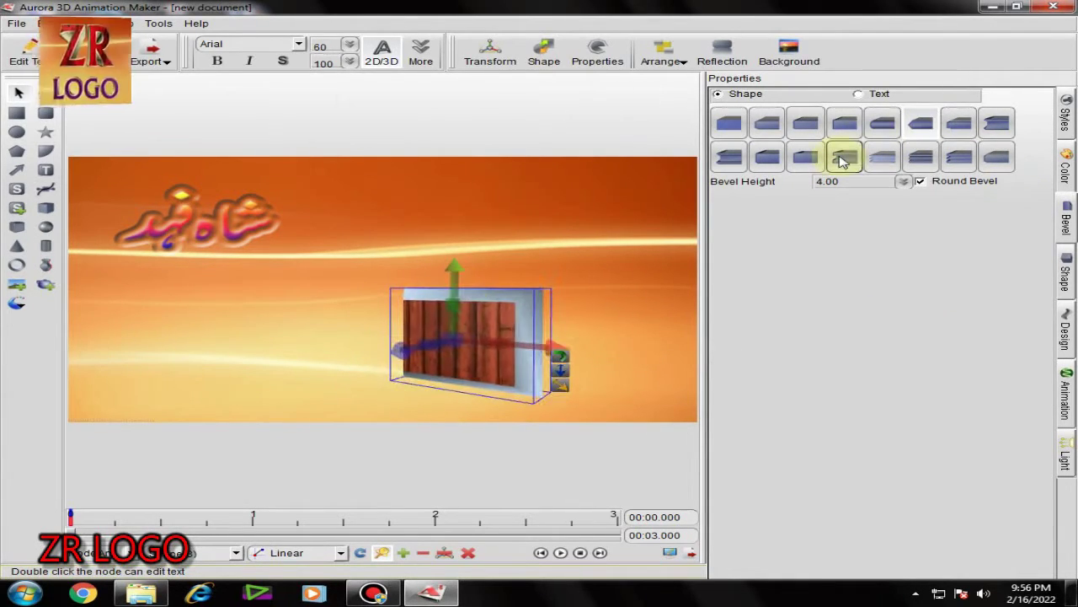
# Load the rainbow 'Untitled-1 copy - Shortcut' image from the Desktop as the bevel texture
pyautogui.click(1066, 165)
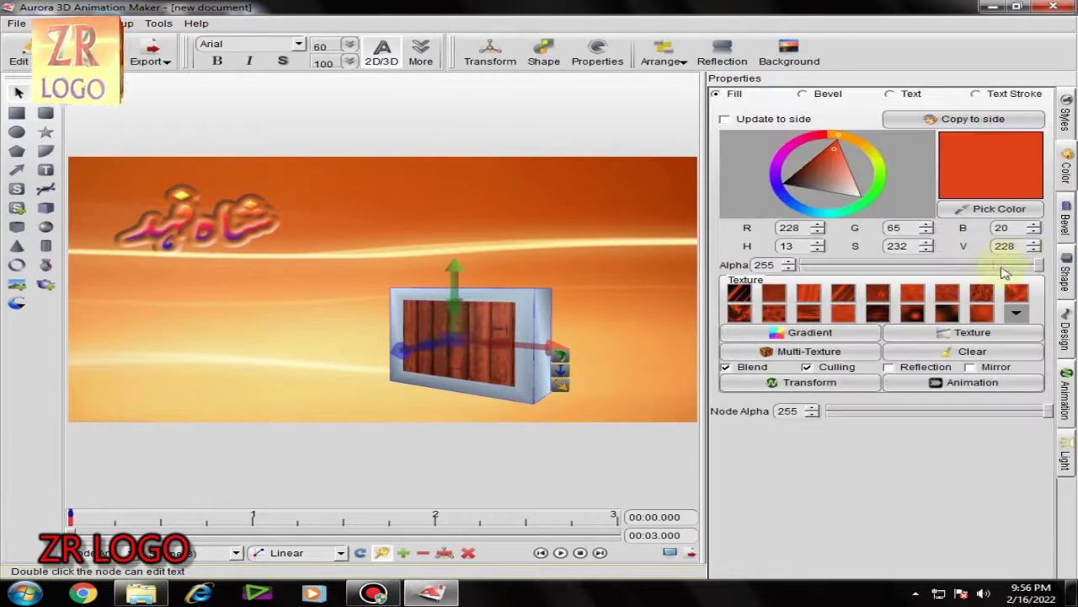
pyautogui.click(802, 94)
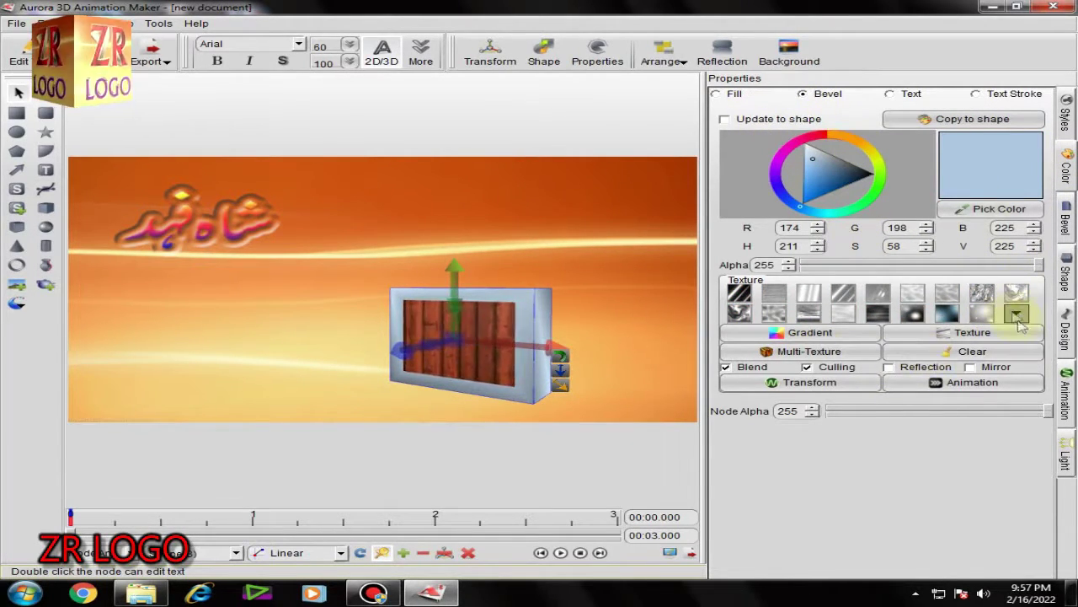
pyautogui.click(1017, 314)
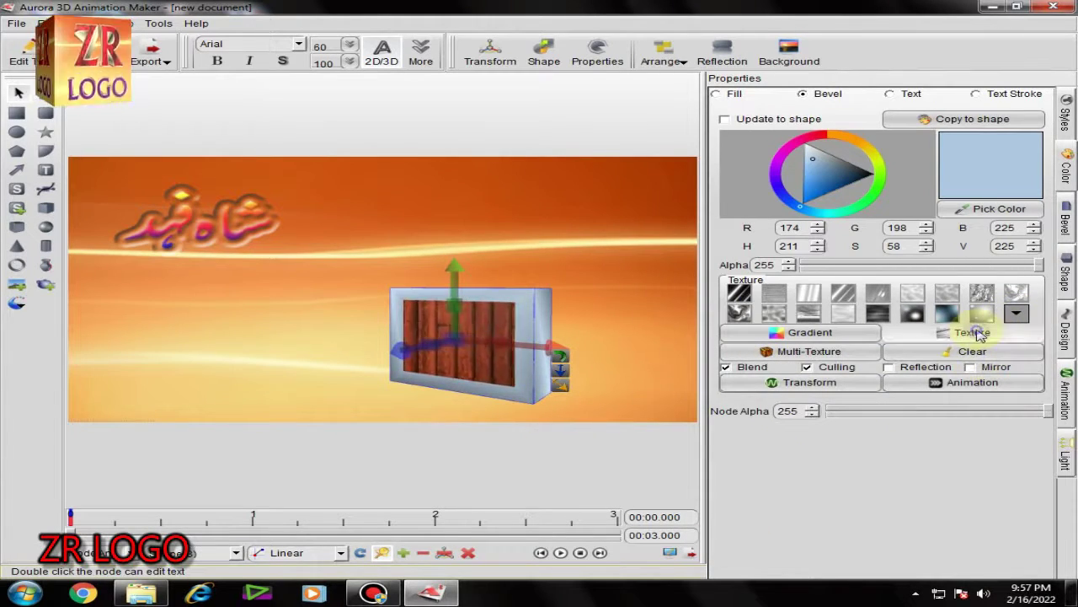
pyautogui.click(977, 334)
pyautogui.scroll(3, 144, 163)
pyautogui.click(74, 111)
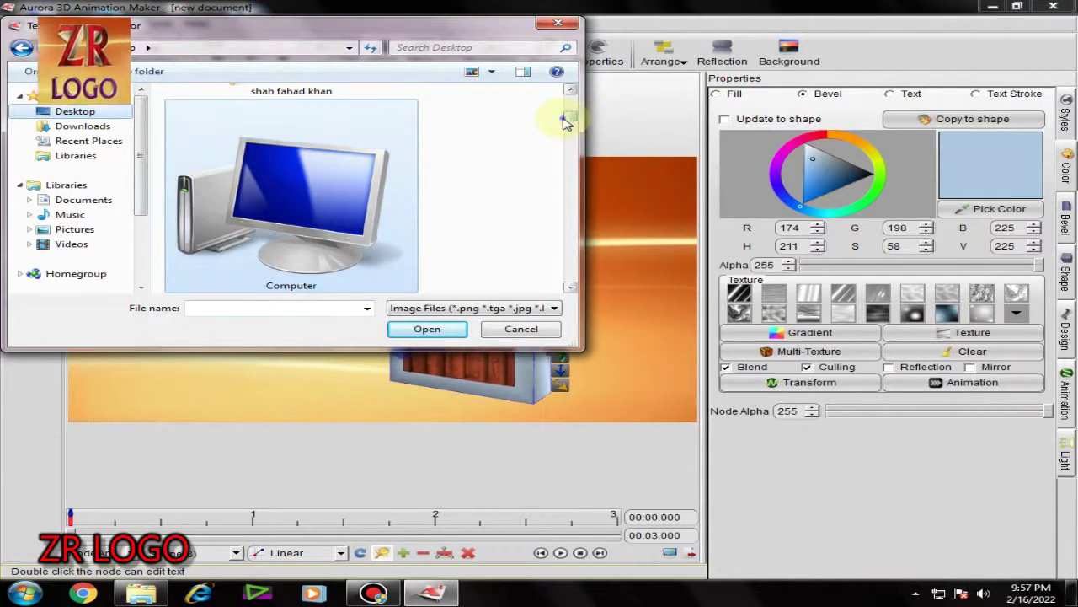
pyautogui.moveTo(569, 122); pyautogui.dragTo(573, 150)
pyautogui.doubleClick(316, 202)
pyautogui.doubleClick(316, 181)
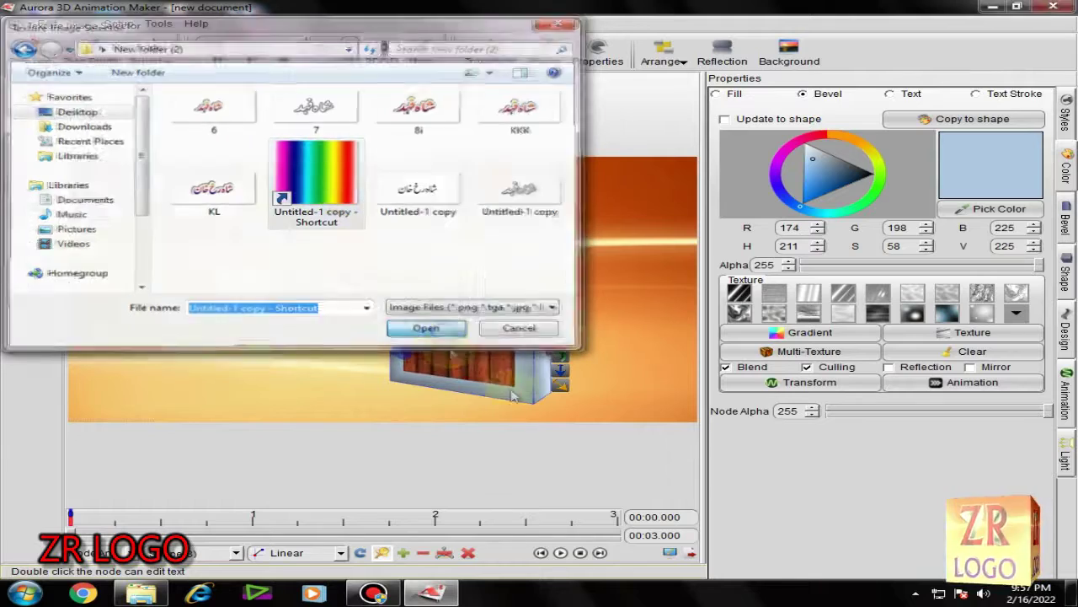
# Set the texture animation template to Rotate and turn the frame to face forward
pyautogui.click(921, 390)
pyautogui.click(614, 240)
pyautogui.click(548, 286)
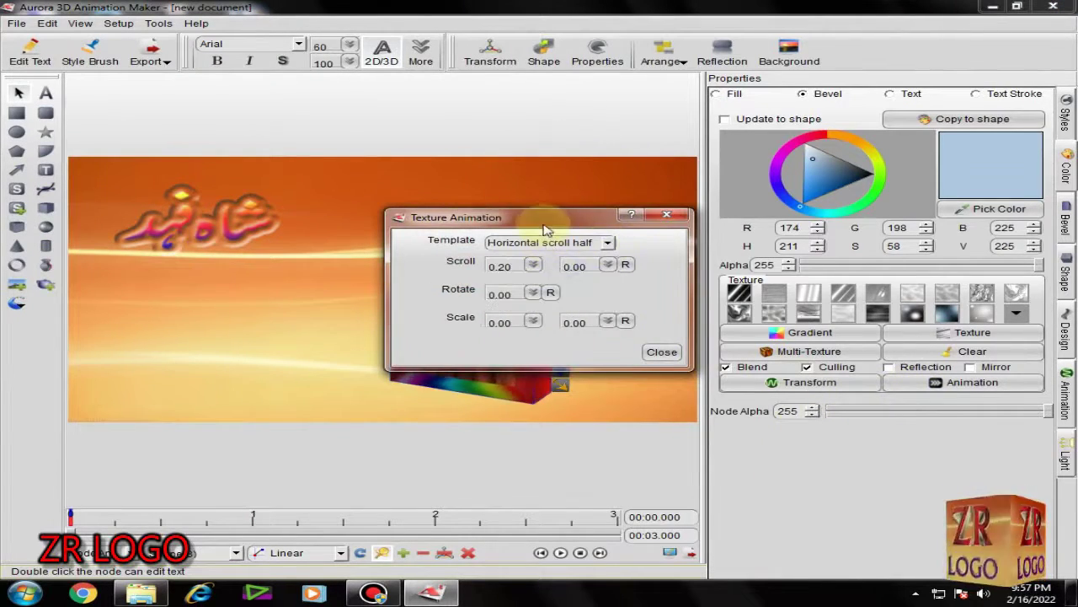
pyautogui.moveTo(522, 217); pyautogui.dragTo(837, 382)
pyautogui.click(915, 407)
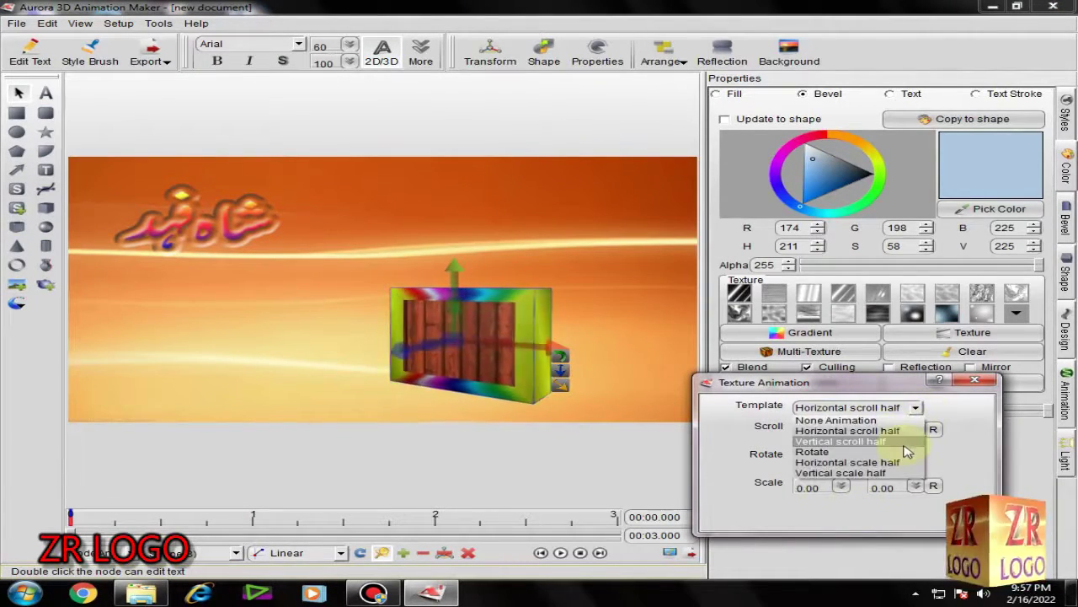
pyautogui.click(910, 440)
pyautogui.click(915, 407)
pyautogui.click(917, 452)
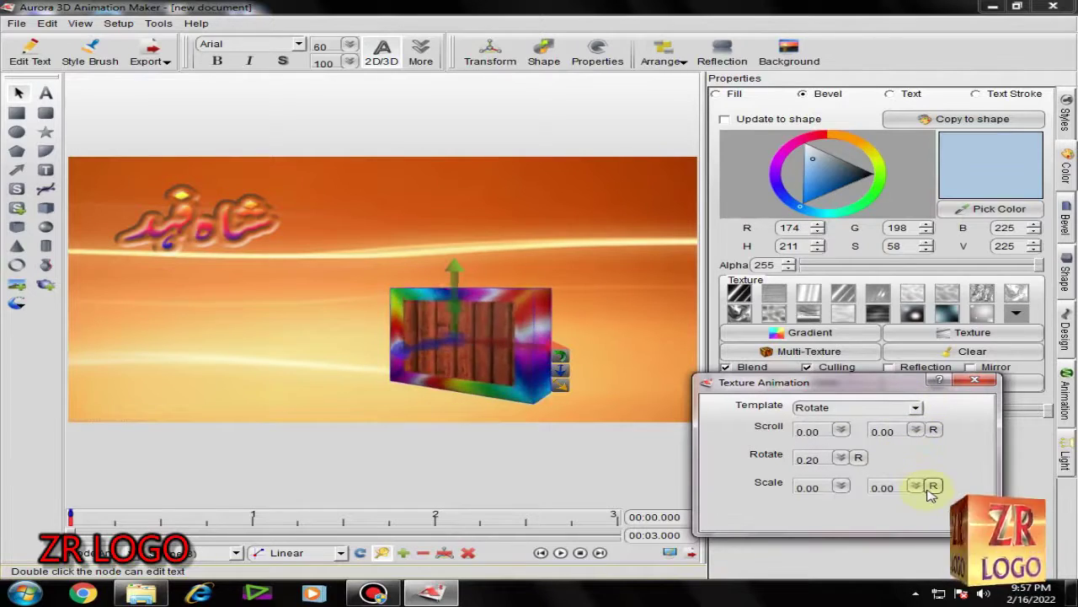
pyautogui.click(975, 380)
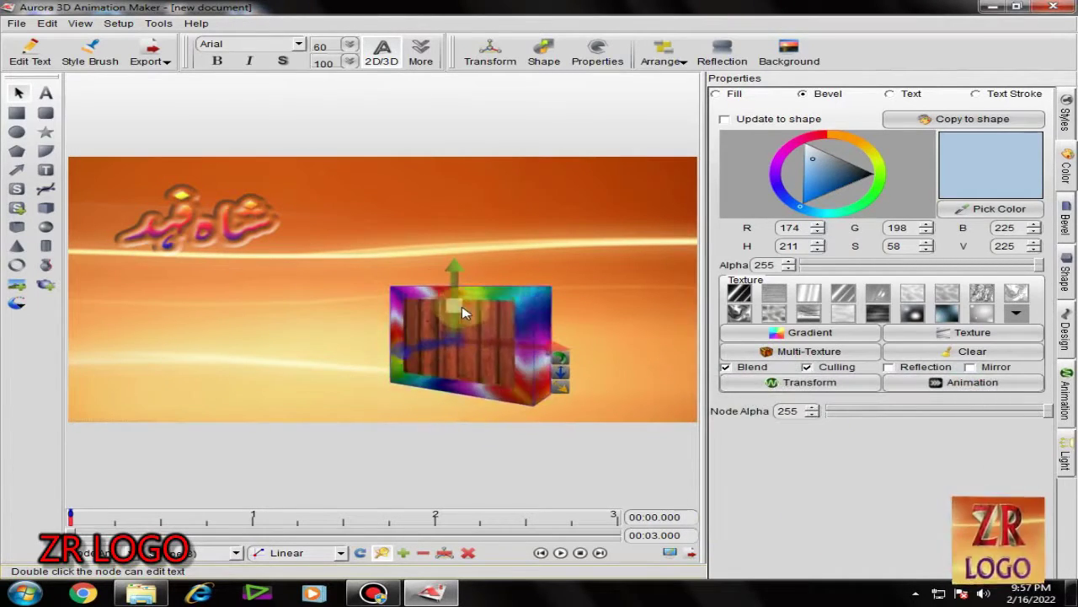
pyautogui.moveTo(459, 310); pyautogui.dragTo(464, 358)
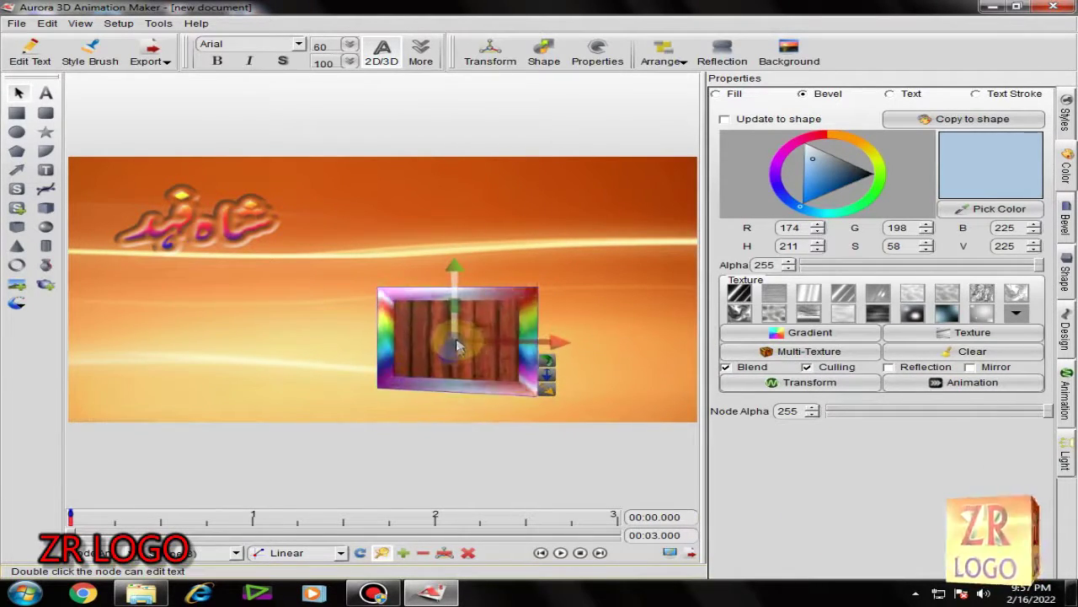
pyautogui.click(244, 245)
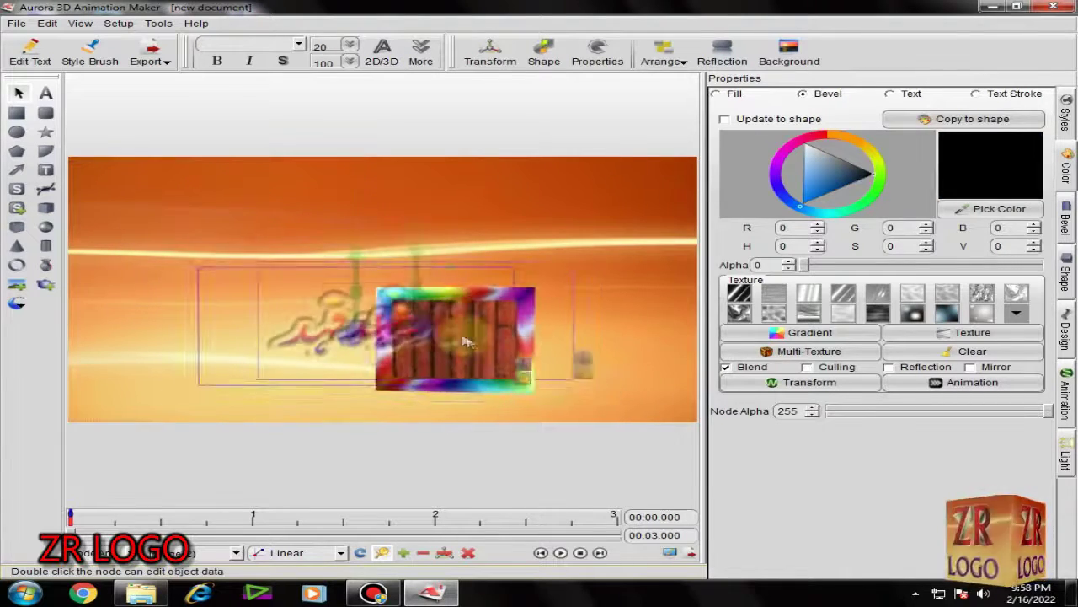
pyautogui.moveTo(243, 240); pyautogui.dragTo(469, 353)
pyautogui.click(522, 409)
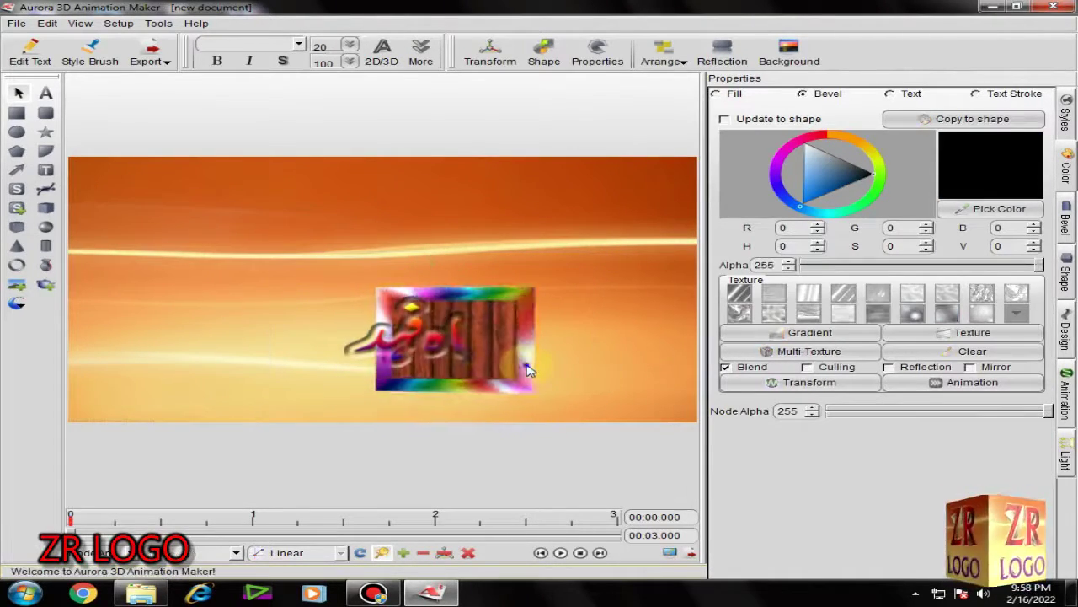
pyautogui.click(459, 320)
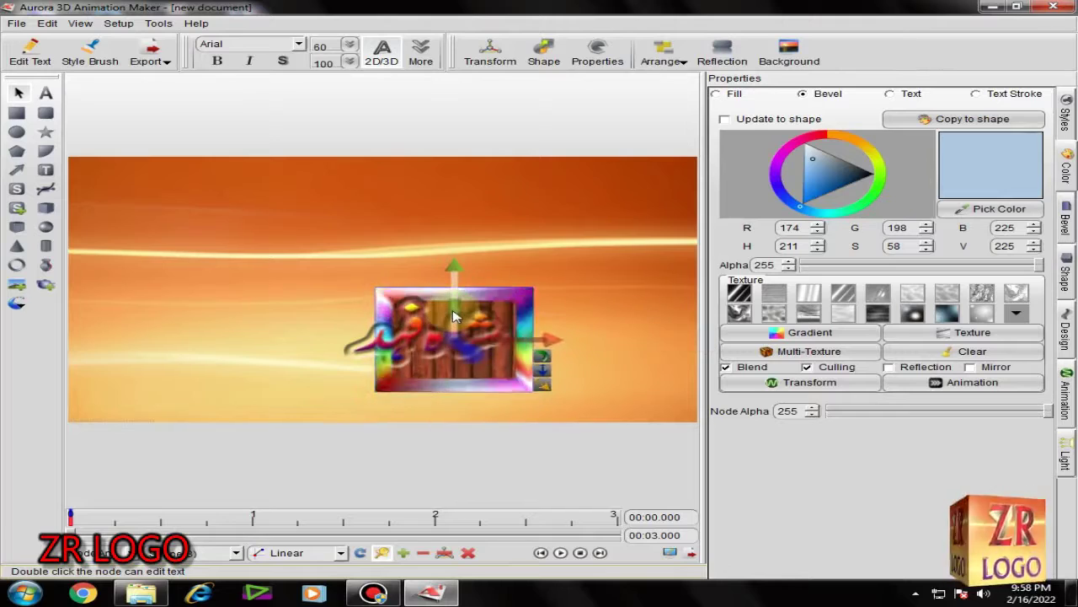
pyautogui.moveTo(511, 385); pyautogui.dragTo(481, 387)
# Enlarge the frame by bringing it closer, then move it up-left behind the name
pyautogui.click(504, 381)
pyautogui.click(505, 381)
pyautogui.click(507, 381)
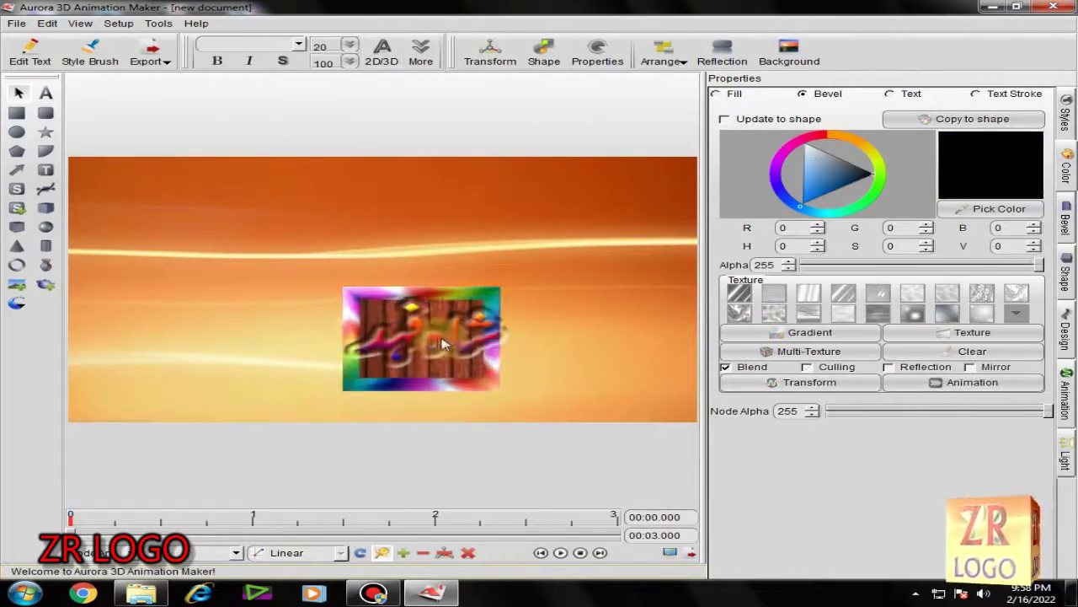
pyautogui.click(511, 381)
pyautogui.moveTo(517, 384)
pyautogui.mouseDown()
pyautogui.moveTo(559, 403)
pyautogui.moveTo(506, 370)
pyautogui.mouseUp()
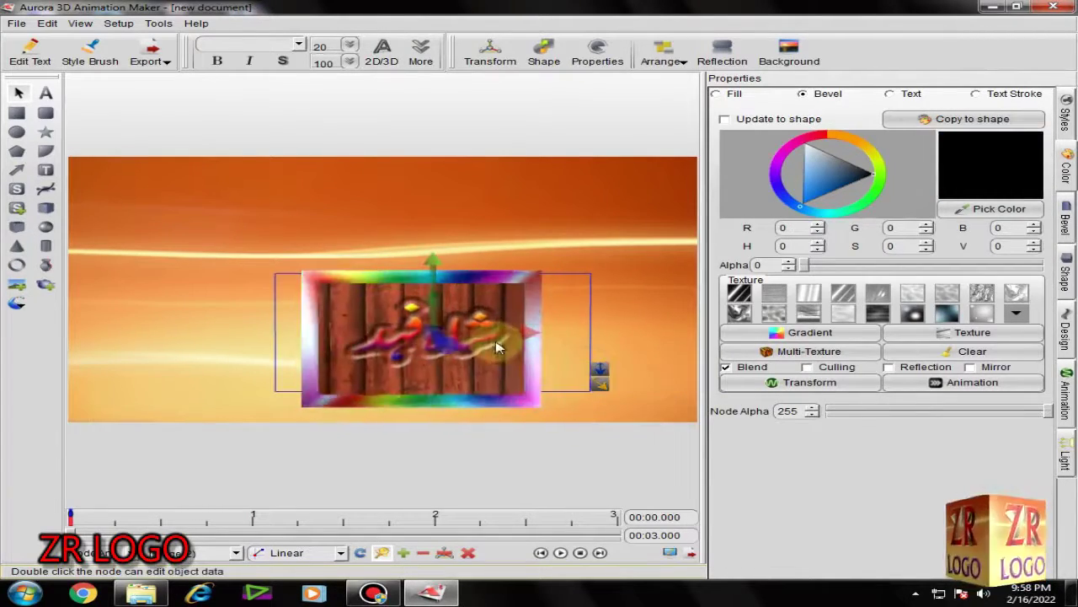
pyautogui.moveTo(464, 341); pyautogui.dragTo(385, 312)
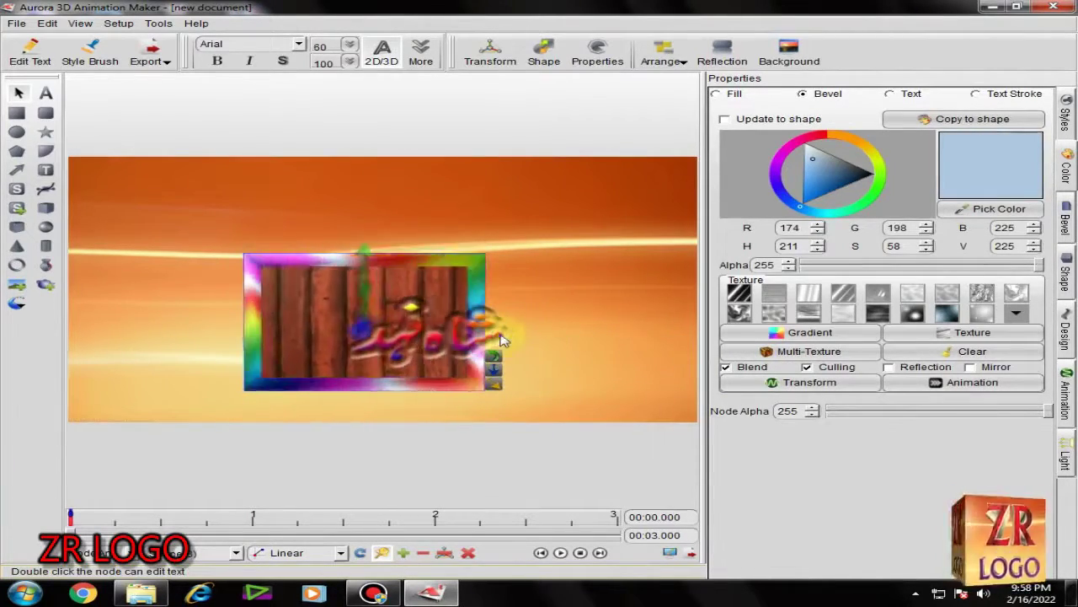
# Move the framed name right of centre and tilt it around its vertical axis
pyautogui.click(458, 366)
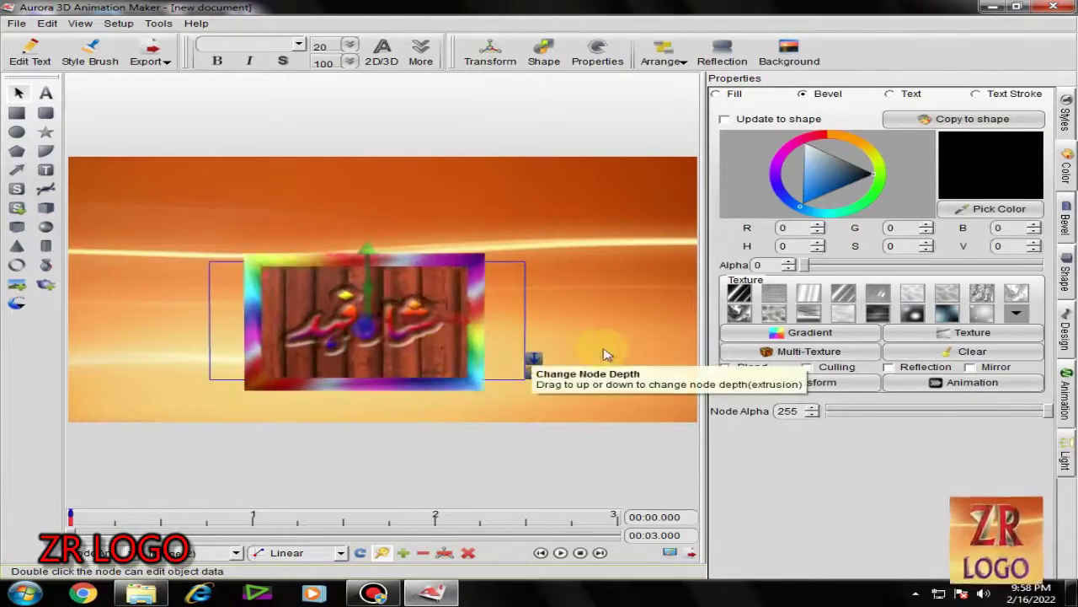
pyautogui.click(564, 253)
pyautogui.rightClick(325, 373)
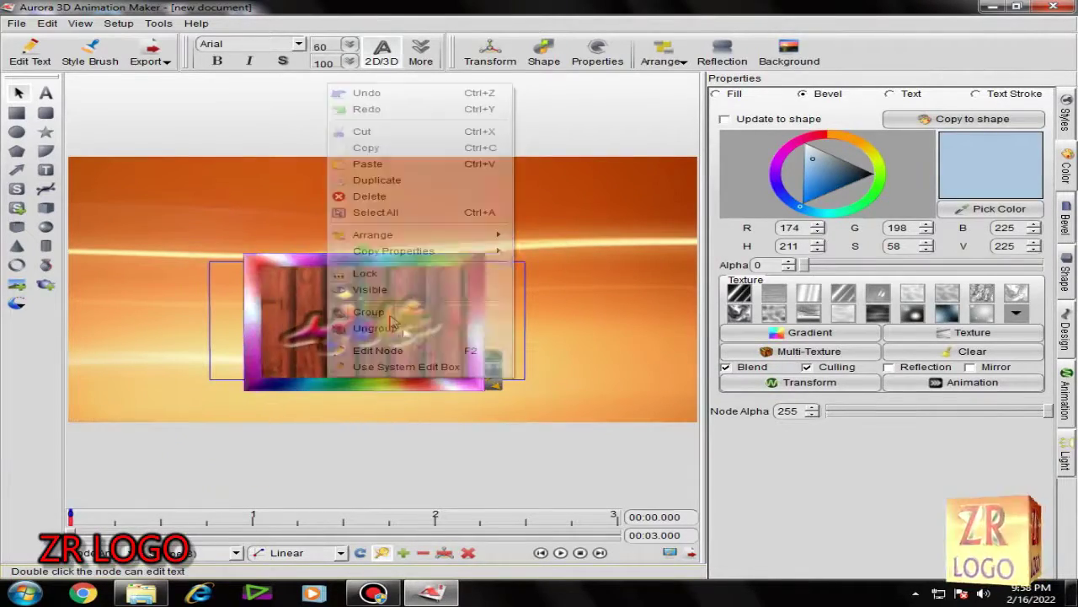
pyautogui.moveTo(325, 374); pyautogui.dragTo(575, 385)
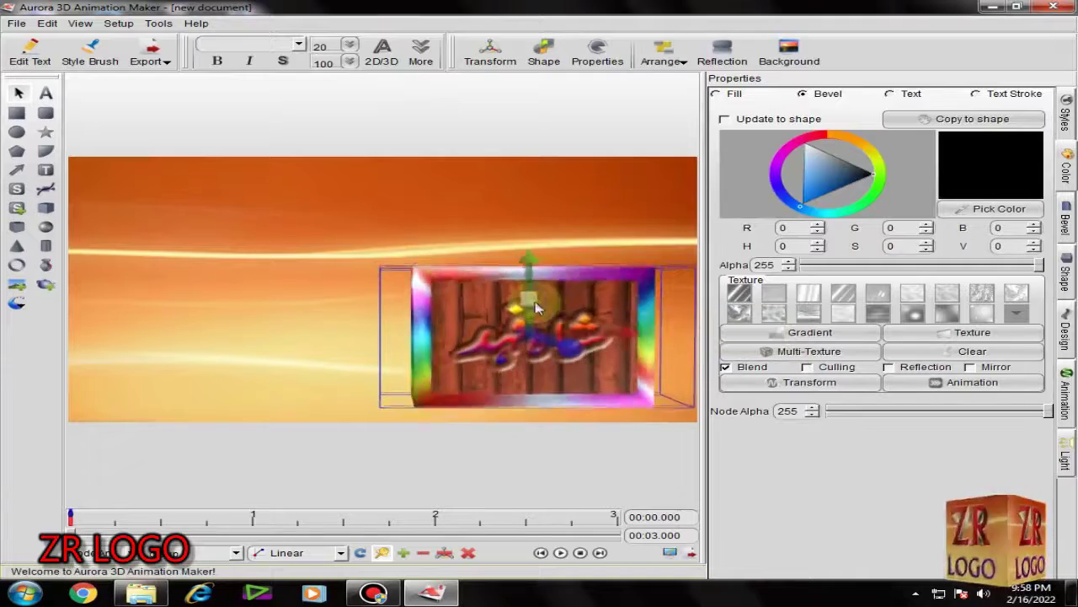
pyautogui.moveTo(581, 268)
pyautogui.mouseDown()
pyautogui.moveTo(536, 301)
pyautogui.moveTo(532, 371)
pyautogui.moveTo(611, 371)
pyautogui.mouseUp()
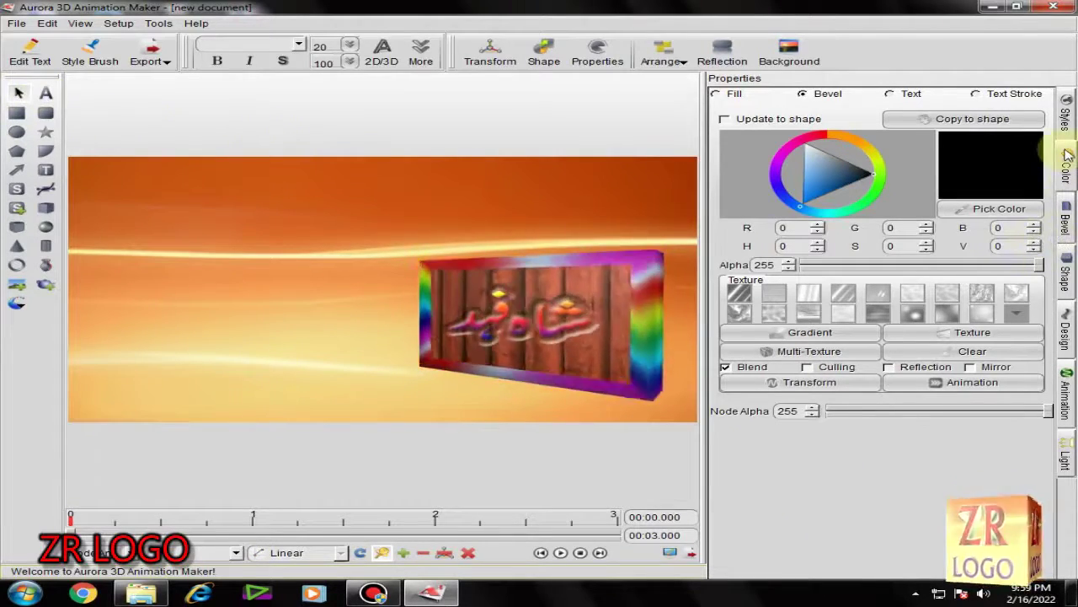
pyautogui.click(790, 54)
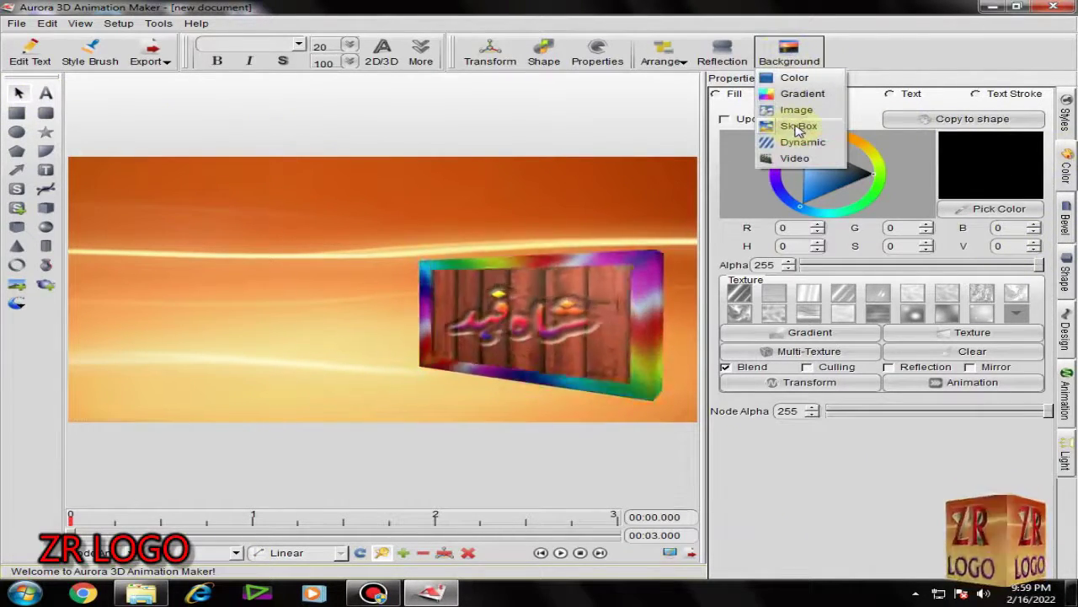
# Apply a skybox background with grass_1024 as the sky and sand02 as the floor
pyautogui.click(798, 127)
pyautogui.click(643, 240)
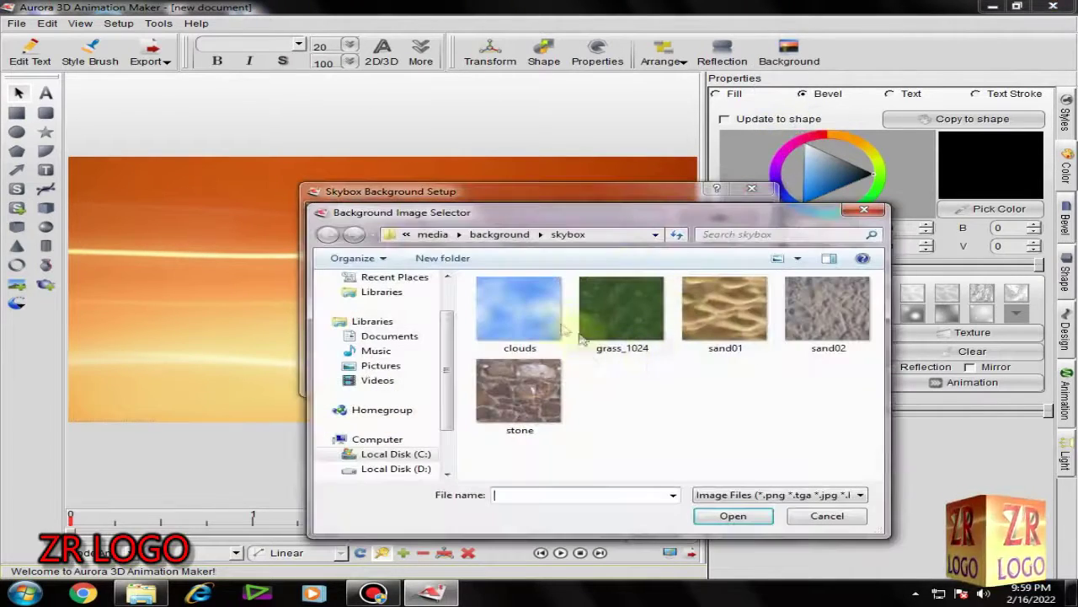
pyautogui.click(734, 516)
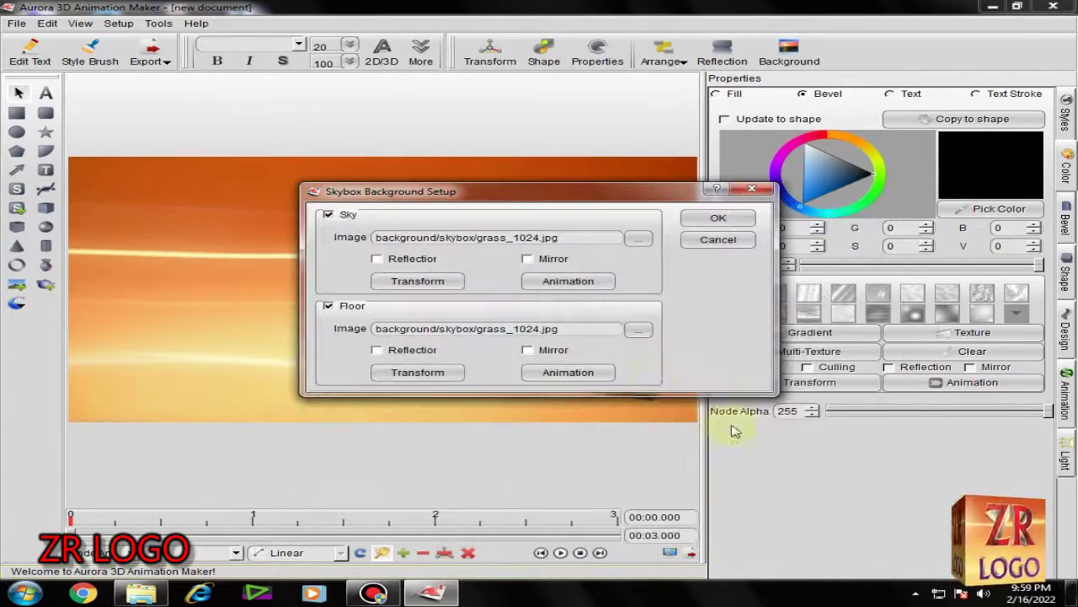
pyautogui.click(653, 352)
pyautogui.click(644, 329)
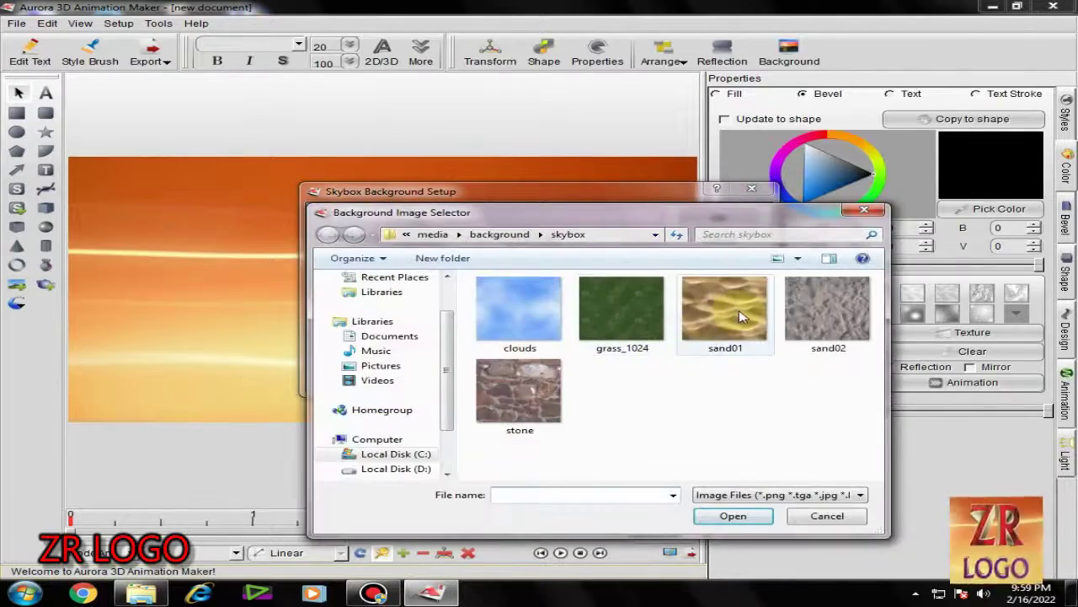
pyautogui.click(733, 516)
pyautogui.click(728, 217)
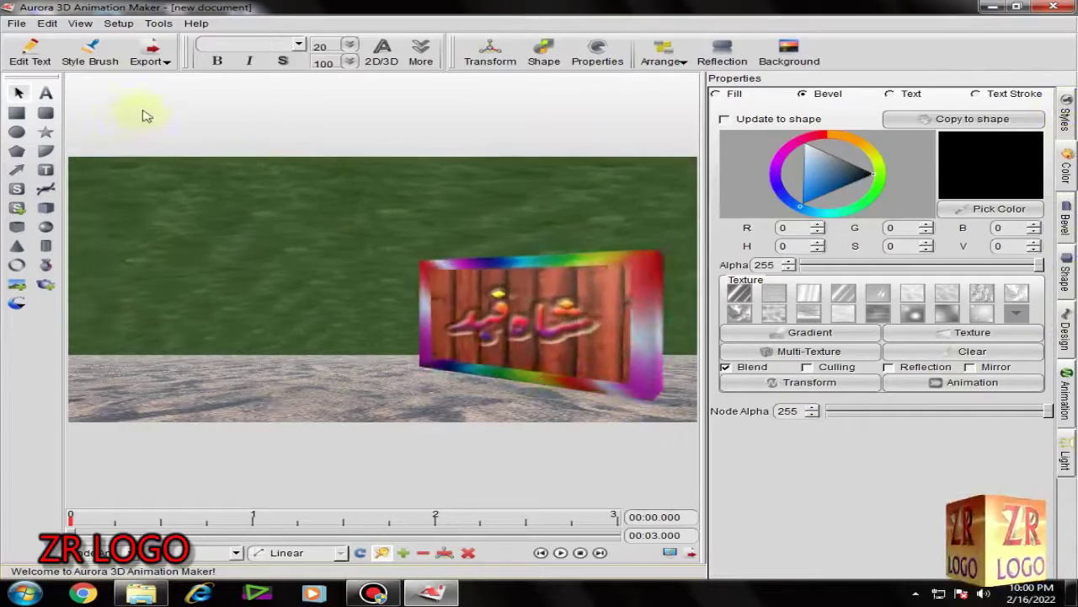
pyautogui.click(45, 93)
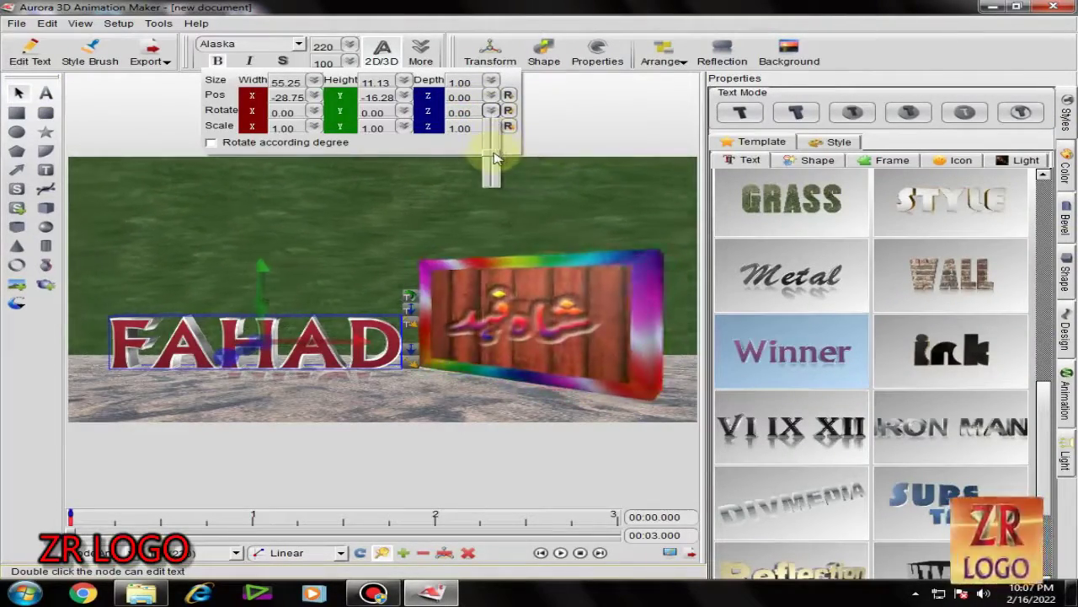
# Turn the FAHAD text upright and set the wooden board's Z Pos to -2
pyautogui.moveTo(495, 150); pyautogui.dragTo(495, 158)
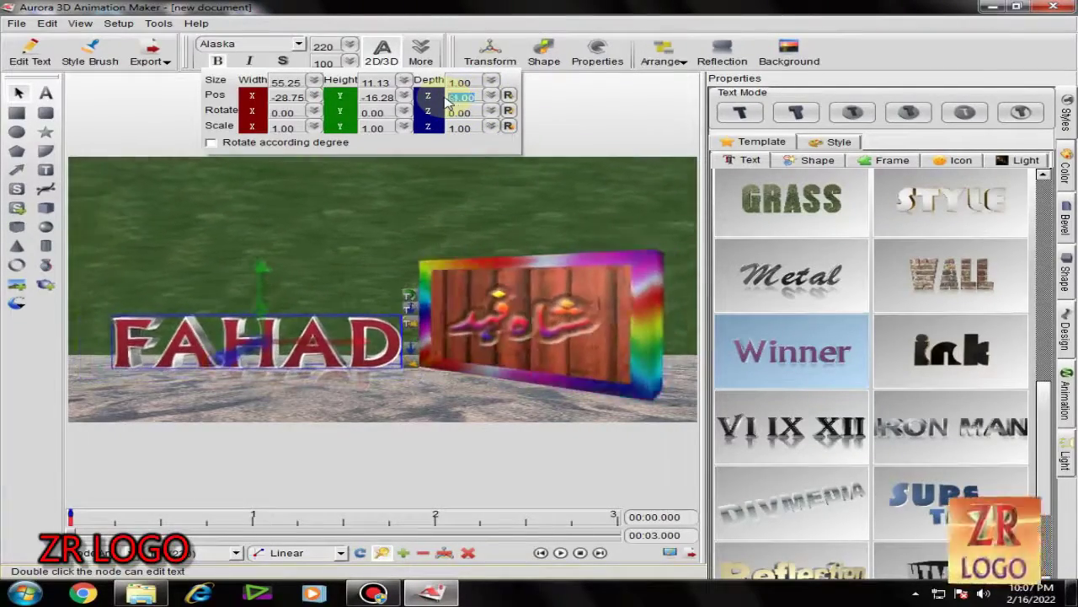
pyautogui.write('-2')
pyautogui.press('Return')
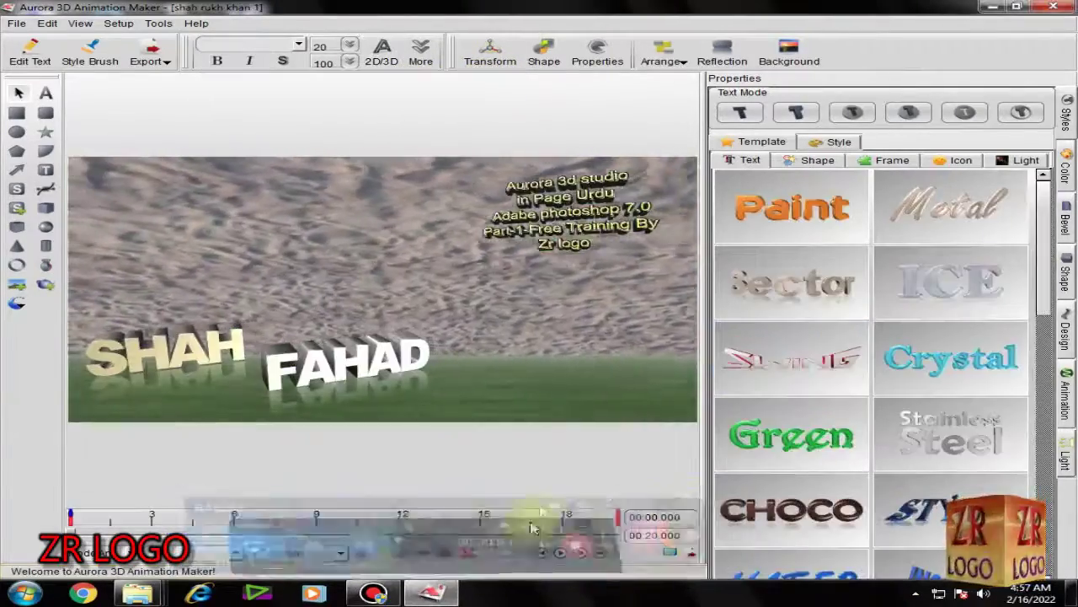
# Import the Urdu name picture شاہ فہد into the scene
pyautogui.click(16, 23)
pyautogui.click(17, 284)
pyautogui.scroll(-3, 266, 202)
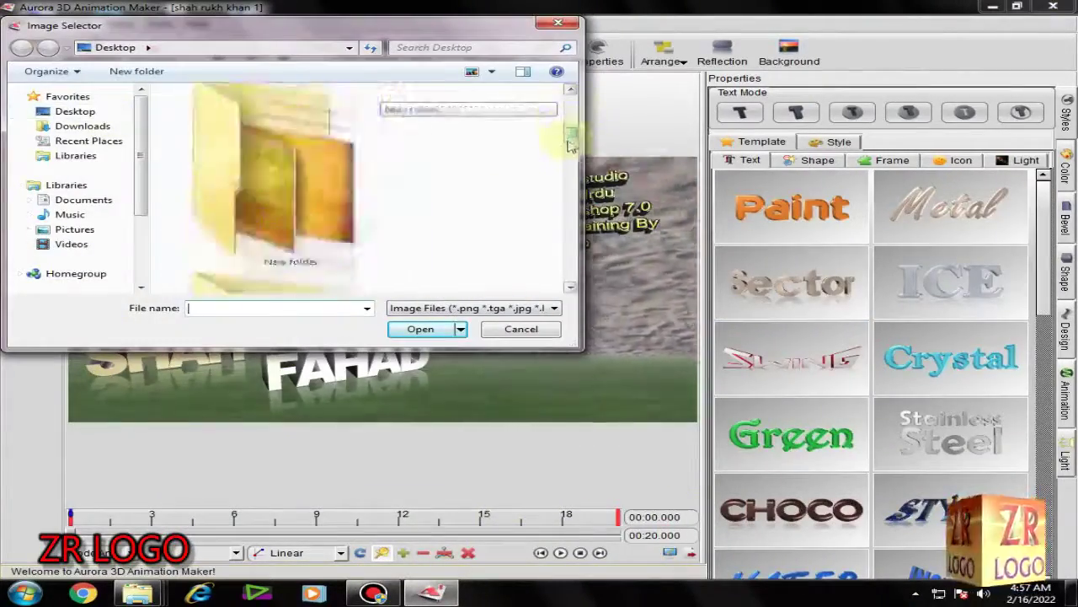
pyautogui.click(278, 127)
pyautogui.click(420, 329)
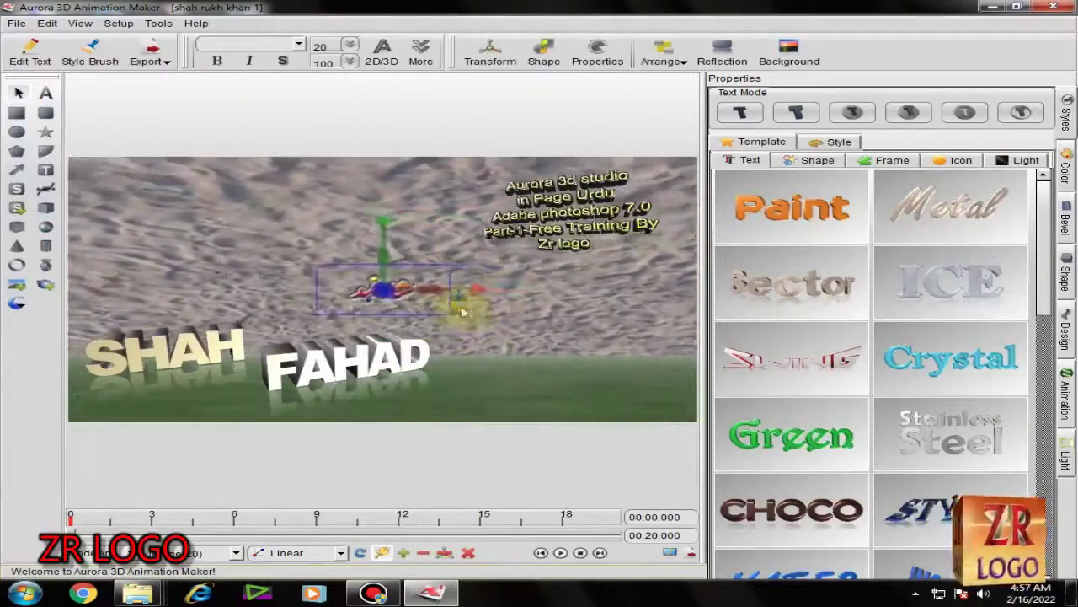
pyautogui.click(504, 62)
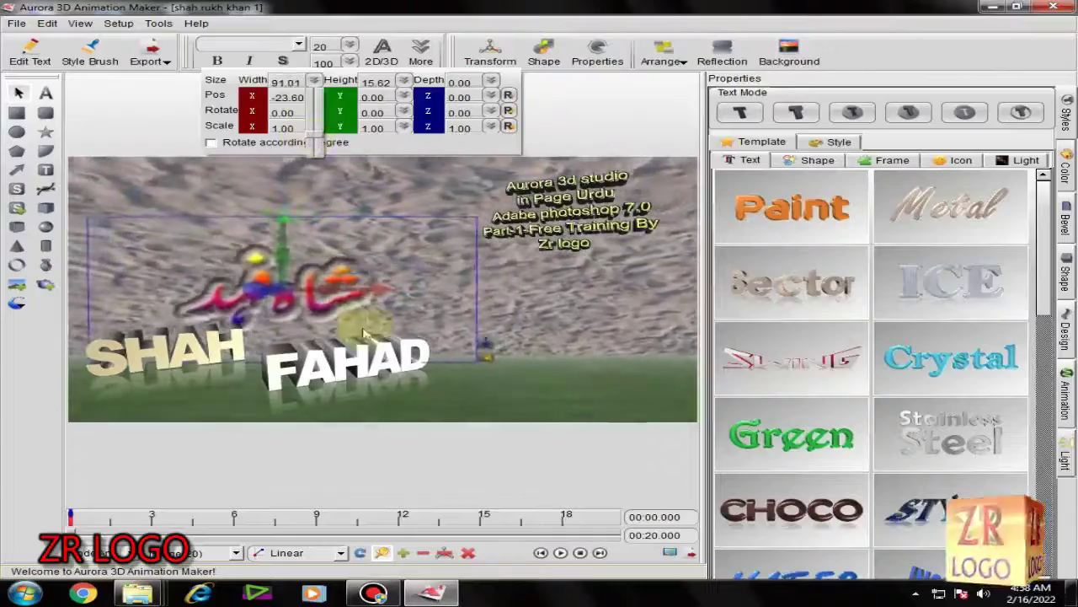
pyautogui.moveTo(350, 303)
pyautogui.mouseDown()
pyautogui.moveTo(638, 332)
pyautogui.moveTo(287, 215)
pyautogui.moveTo(546, 354)
pyautogui.mouseUp()
pyautogui.click(489, 50)
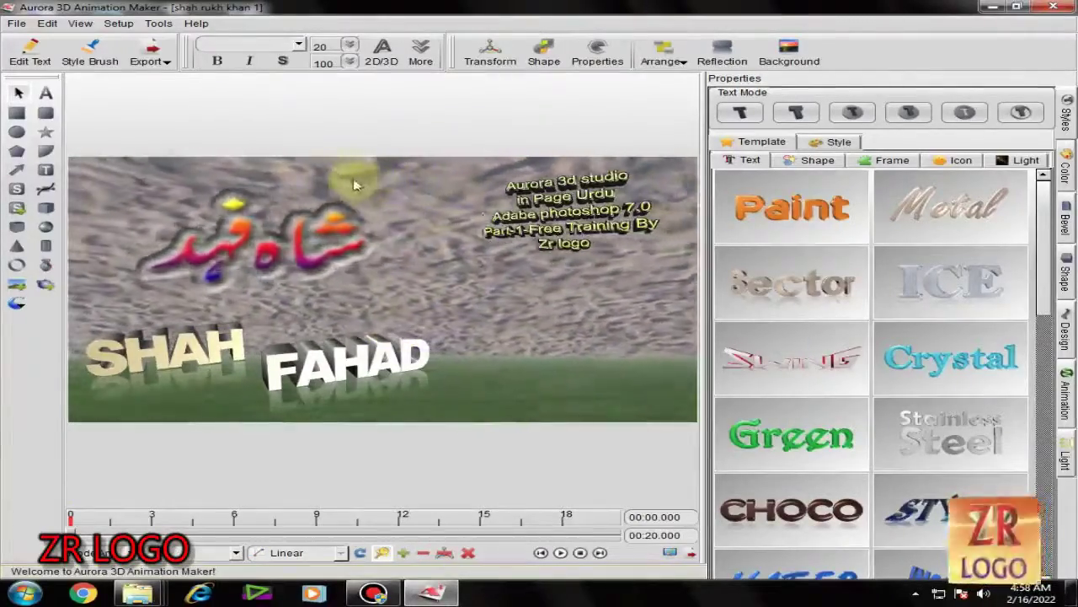
pyautogui.click(17, 114)
pyautogui.moveTo(488, 274); pyautogui.dragTo(656, 366)
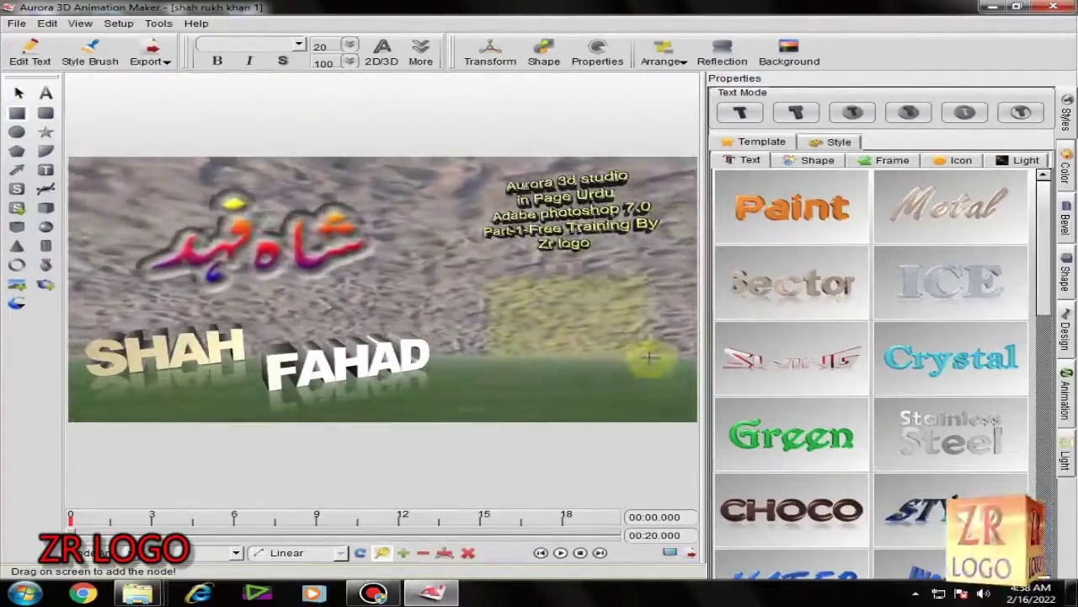
pyautogui.click(1067, 274)
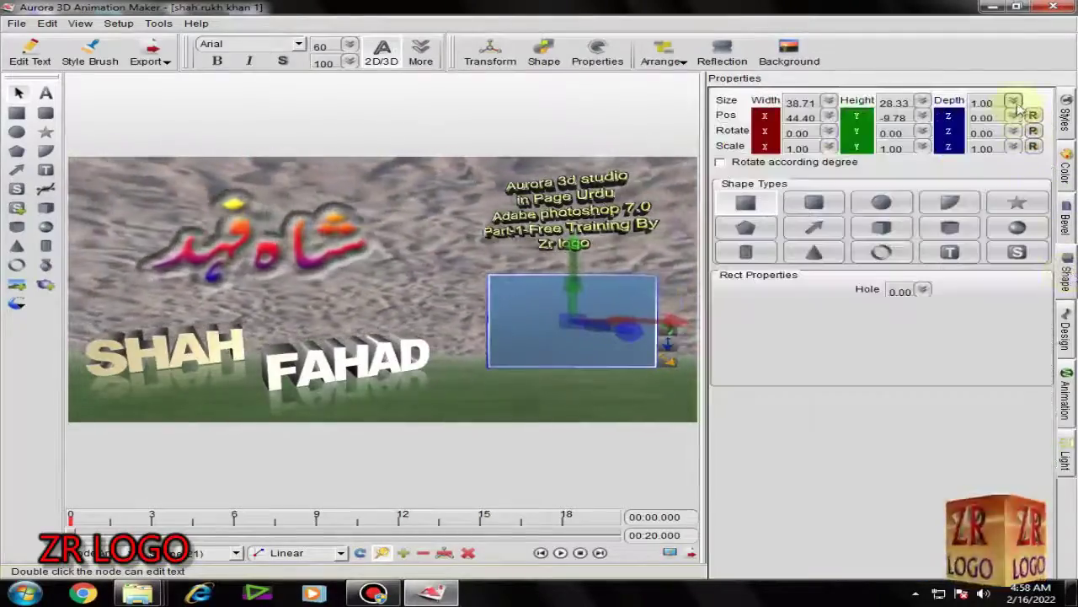
pyautogui.moveTo(640, 364); pyautogui.dragTo(594, 275)
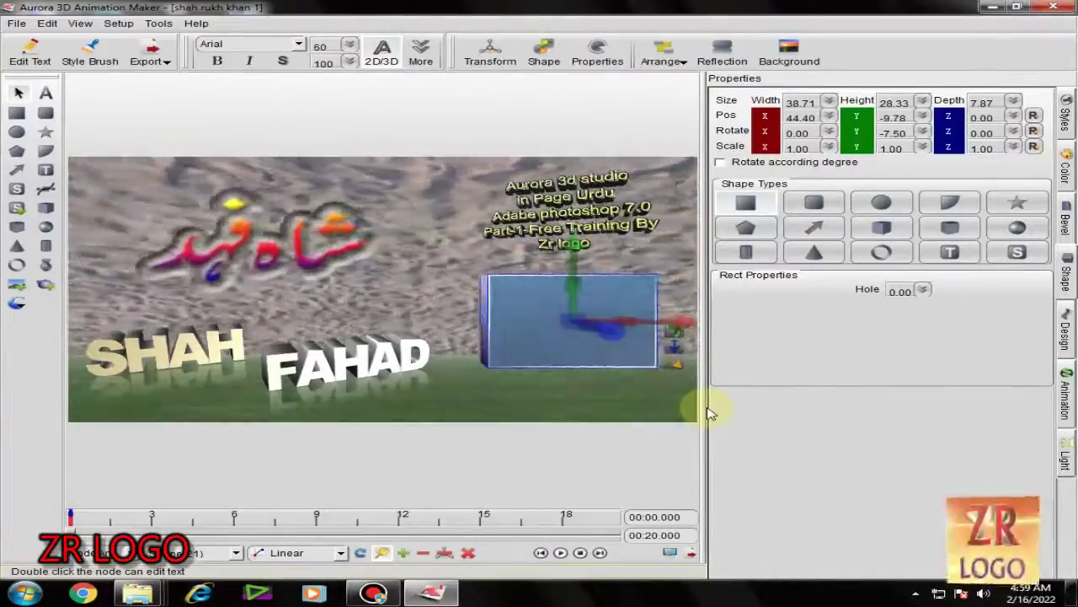
pyautogui.press('Delete')
pyautogui.click(278, 248)
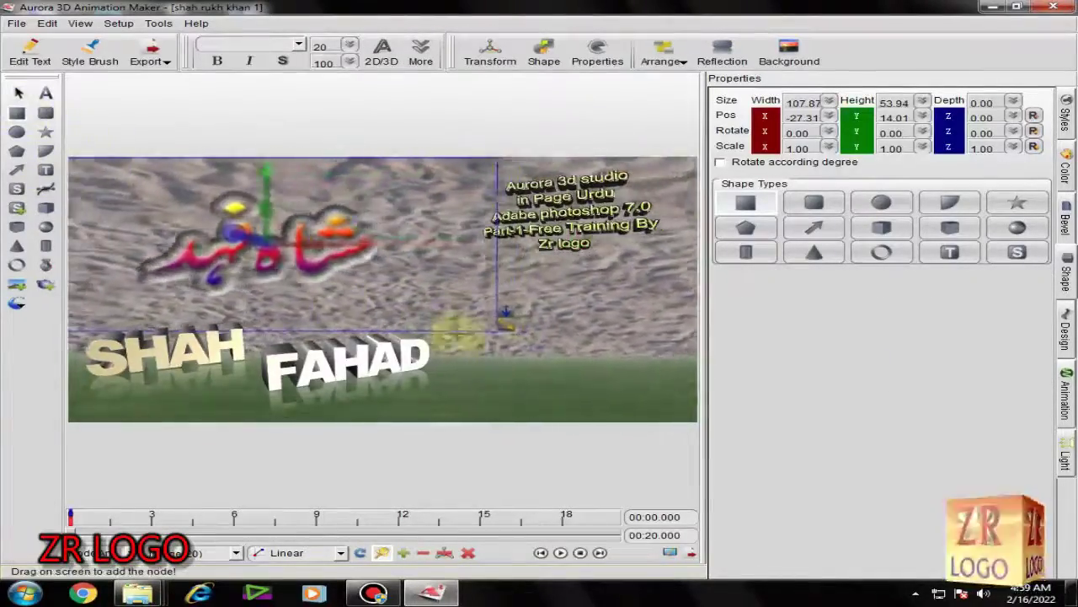
pyautogui.click(396, 408)
pyautogui.moveTo(396, 408)
pyautogui.mouseDown()
pyautogui.moveTo(571, 323)
pyautogui.moveTo(596, 413)
pyautogui.mouseUp()
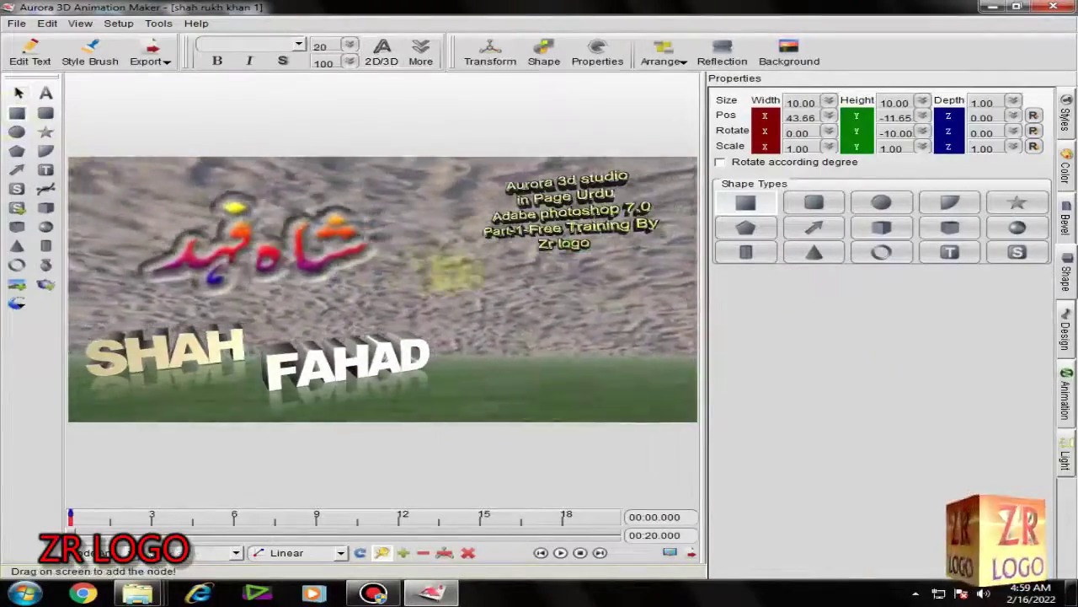
# Draw a rectangle at the lower right and give it a red fill colour
pyautogui.click(509, 295)
pyautogui.click(1066, 164)
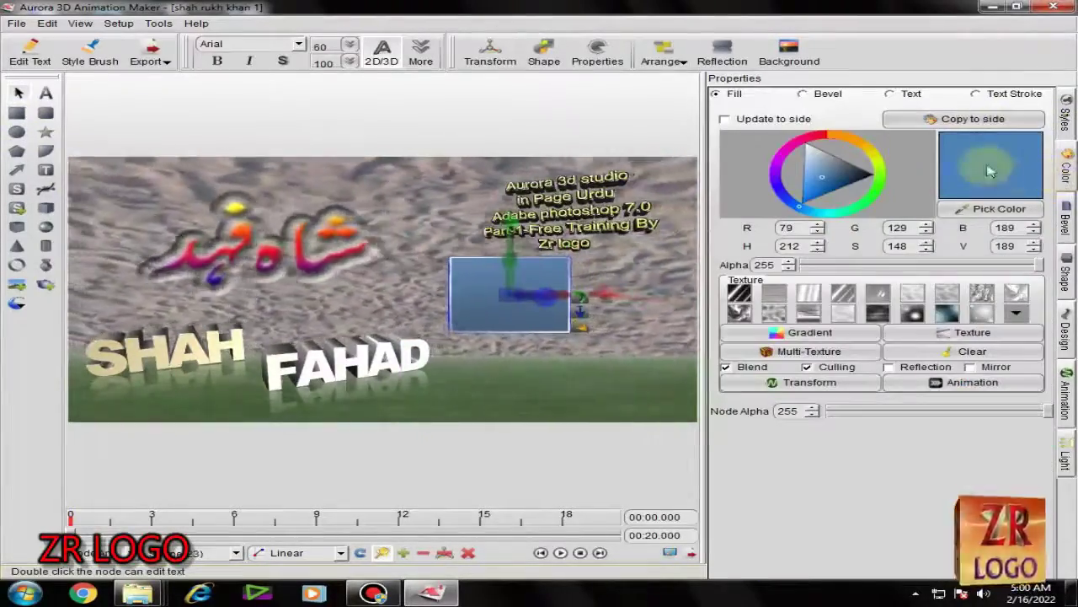
pyautogui.moveTo(830, 135)
pyautogui.mouseDown()
pyautogui.moveTo(874, 151)
pyautogui.moveTo(862, 149)
pyautogui.mouseUp()
pyautogui.click(891, 94)
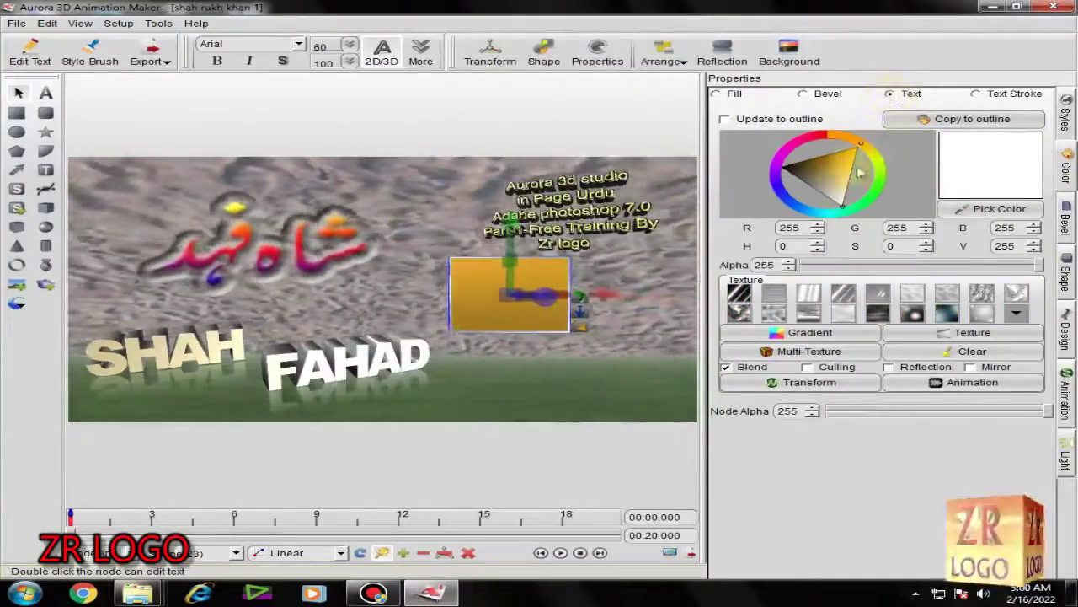
pyautogui.click(975, 93)
pyautogui.click(803, 93)
pyautogui.click(715, 94)
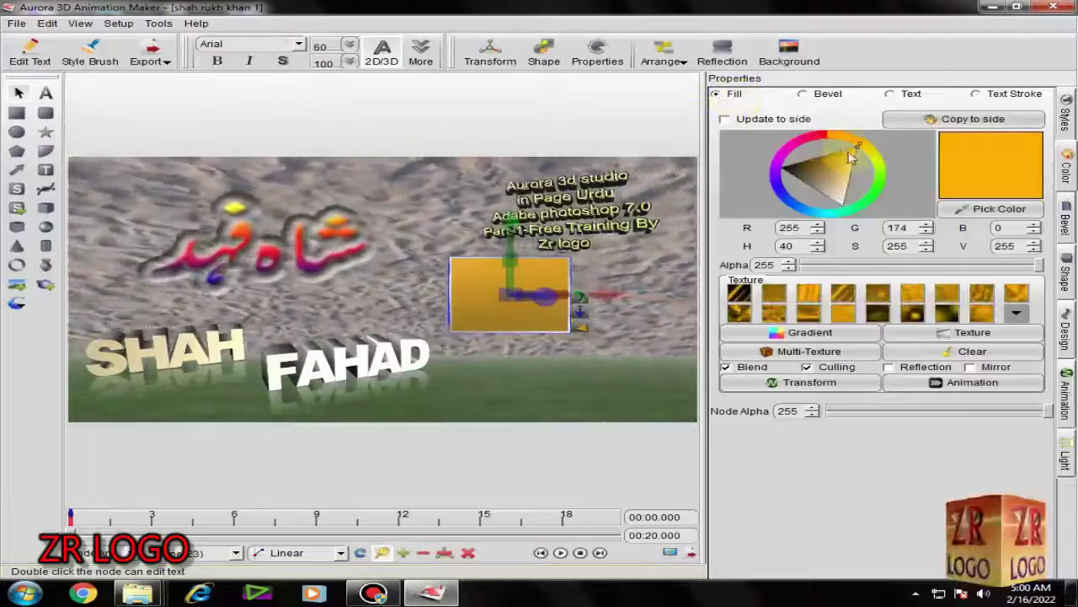
pyautogui.moveTo(849, 154); pyautogui.dragTo(817, 142)
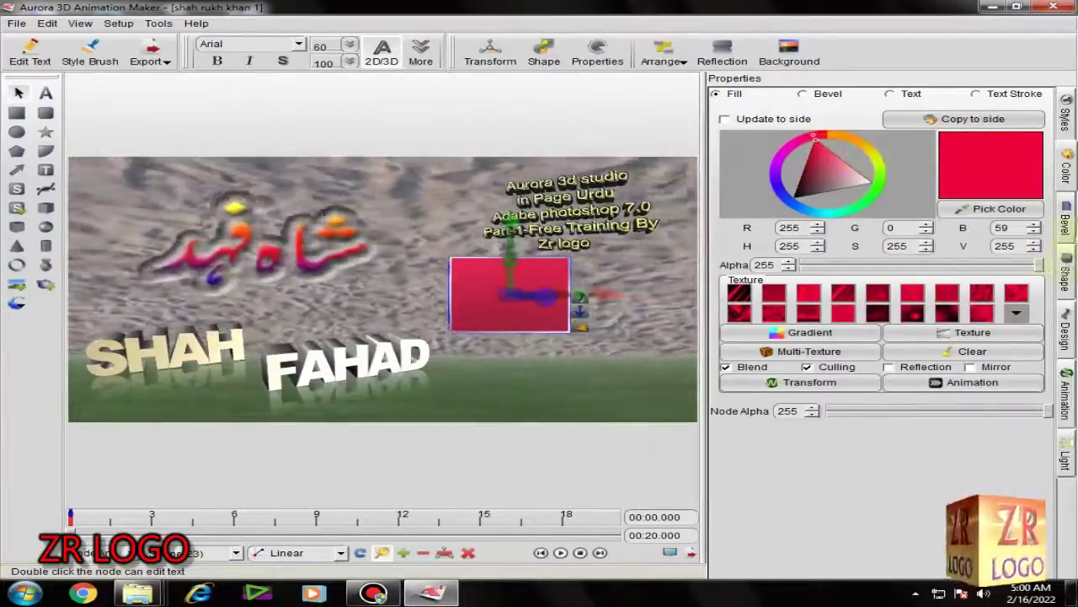
# Apply a bevel to the rectangle and change its fill to orange
pyautogui.click(1065, 223)
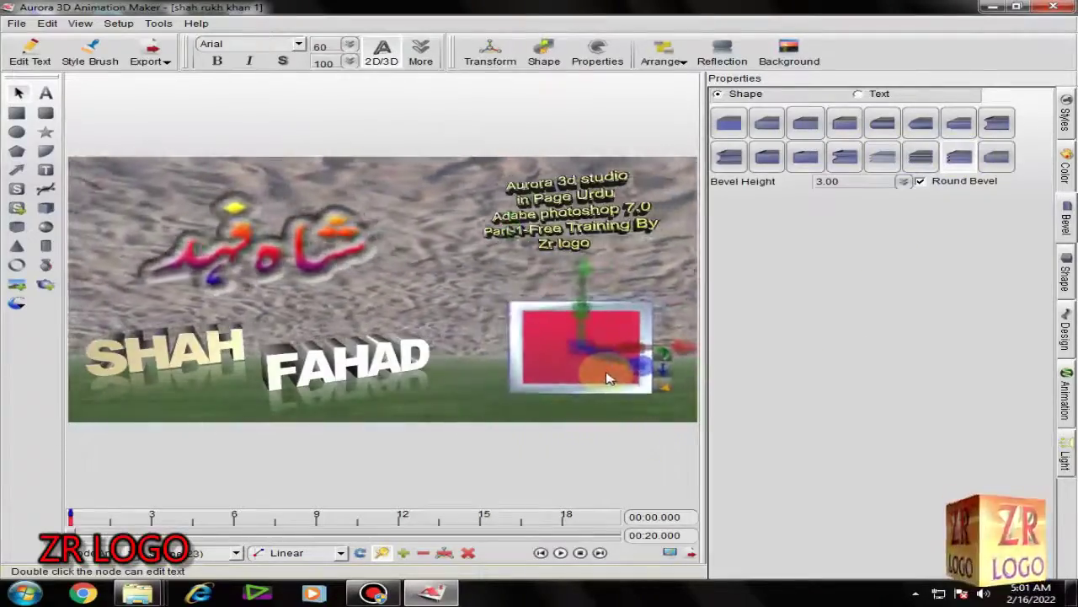
pyautogui.click(1066, 164)
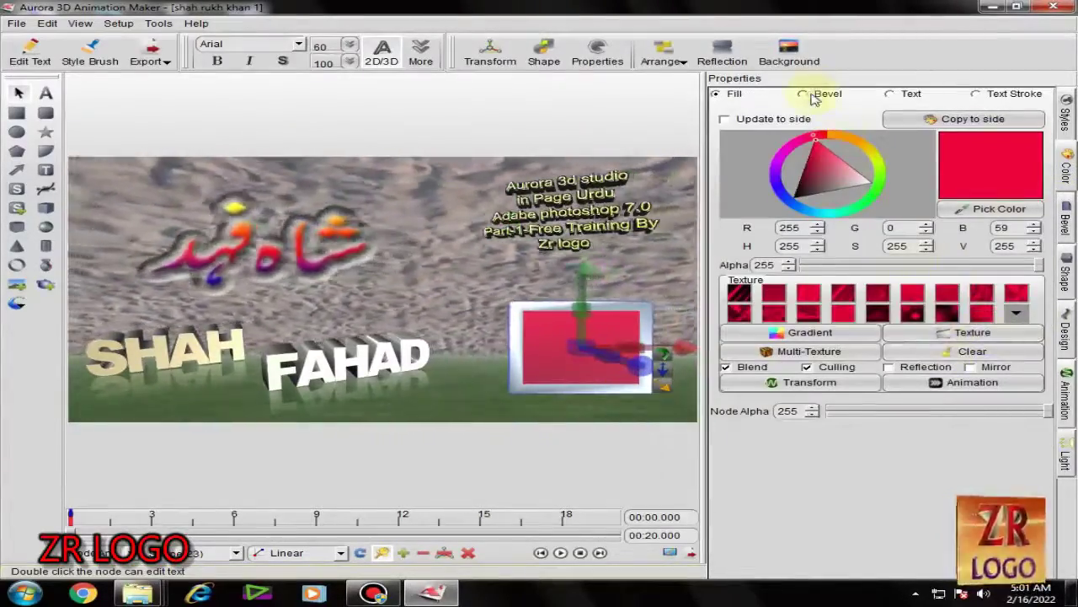
pyautogui.click(891, 95)
pyautogui.moveTo(863, 146)
pyautogui.mouseDown()
pyautogui.moveTo(830, 142)
pyautogui.moveTo(851, 141)
pyautogui.mouseUp()
pyautogui.click(807, 95)
pyautogui.click(715, 94)
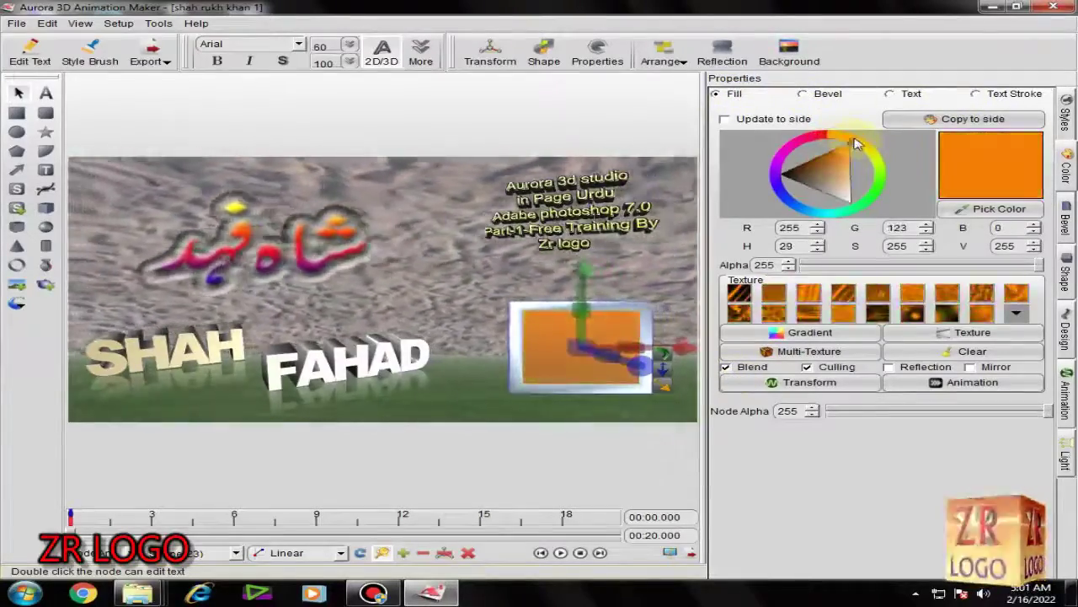
pyautogui.click(971, 333)
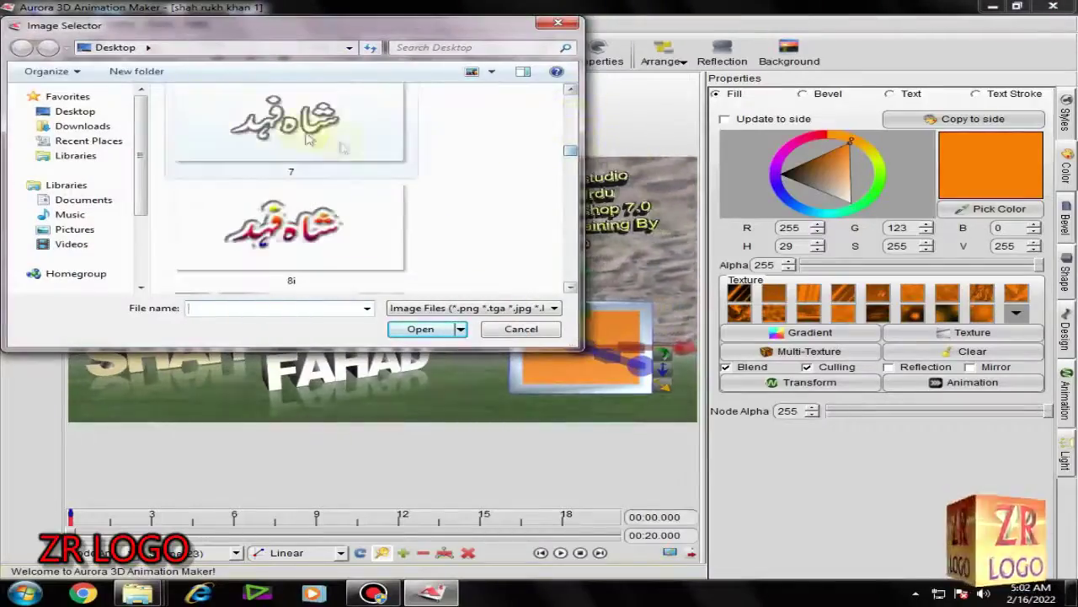
# Import the Urdu name image, place it on the orange box and widen it
pyautogui.doubleClick(308, 139)
pyautogui.moveTo(404, 299); pyautogui.dragTo(589, 358)
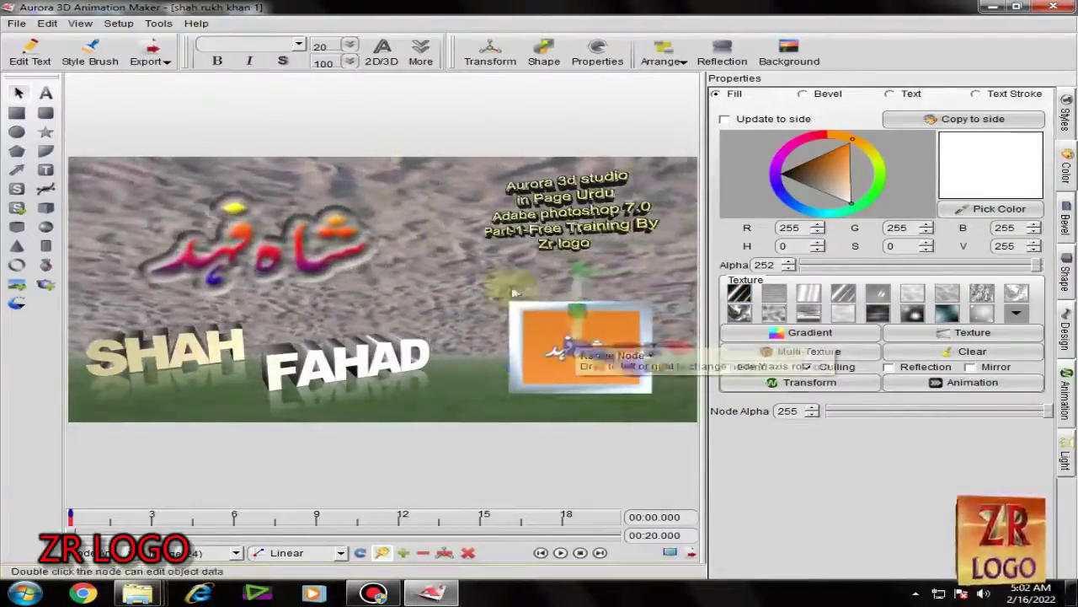
pyautogui.moveTo(316, 148); pyautogui.dragTo(308, 143)
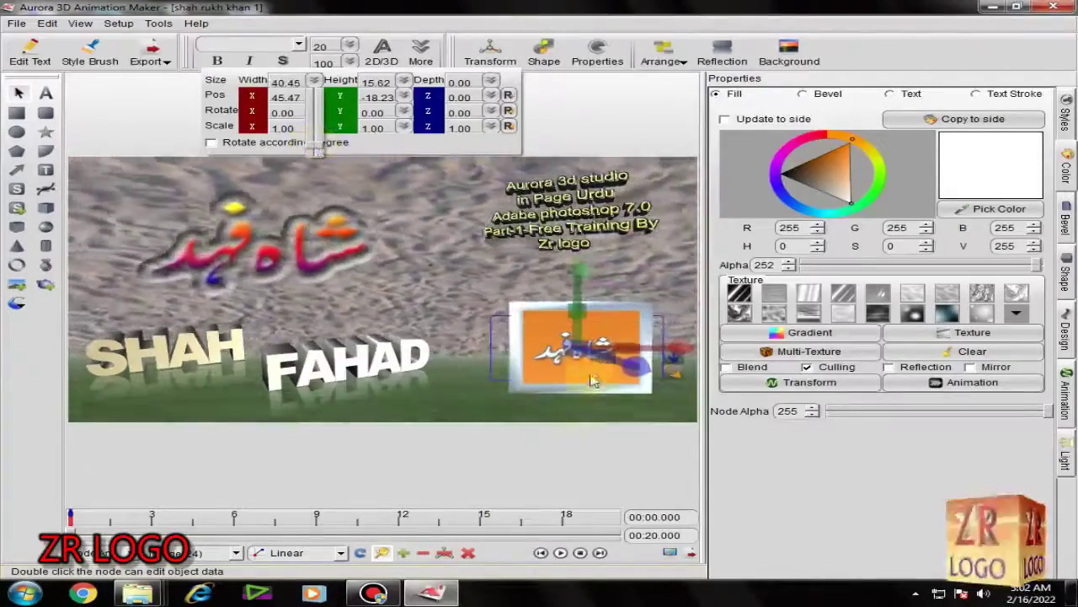
pyautogui.click(589, 374)
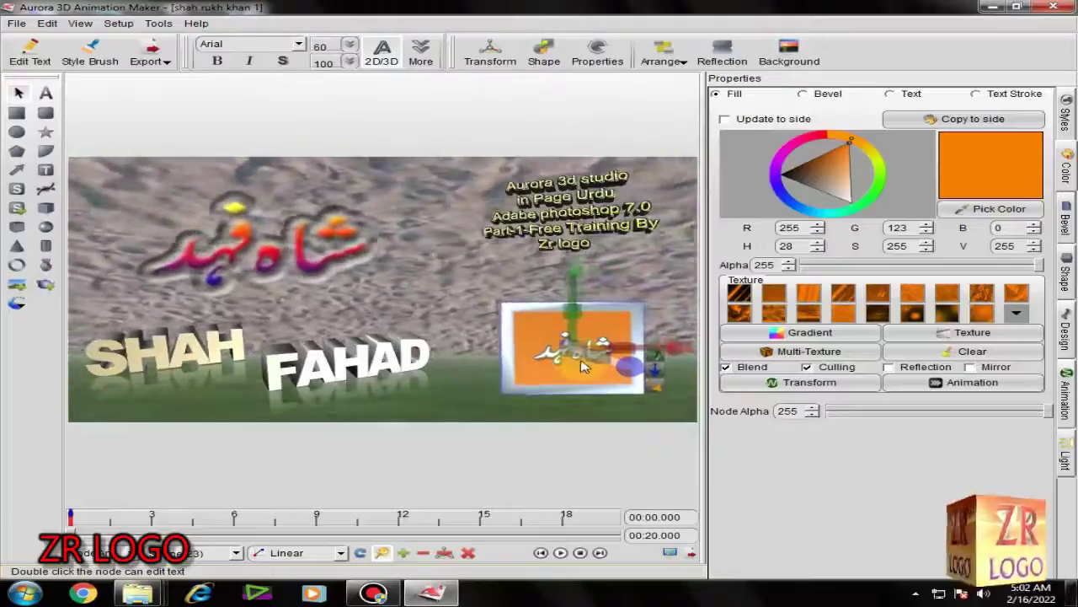
pyautogui.click(603, 328)
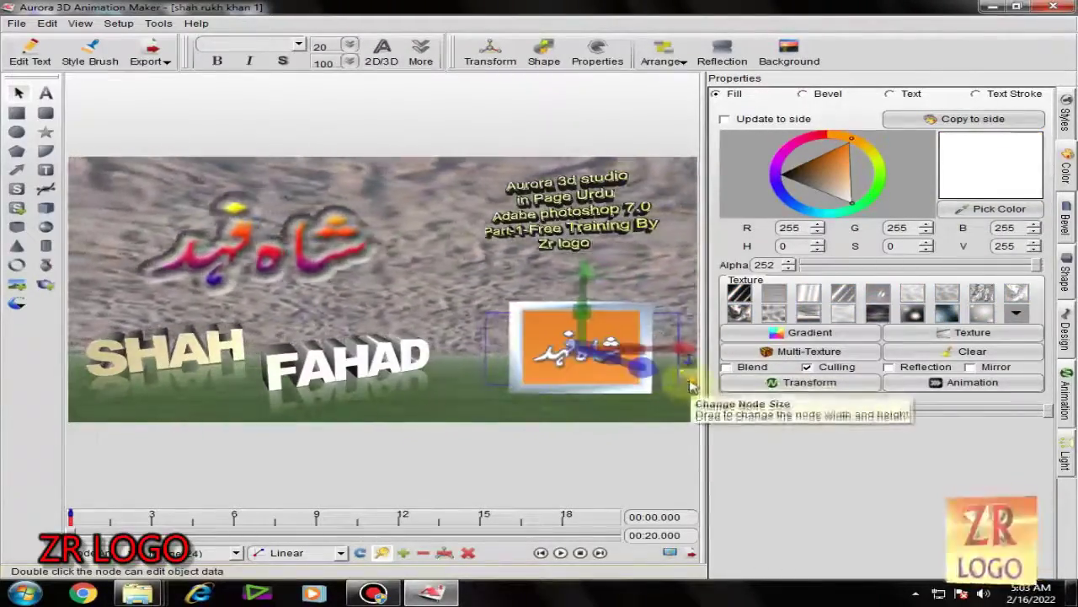
pyautogui.click(488, 380)
pyautogui.click(494, 409)
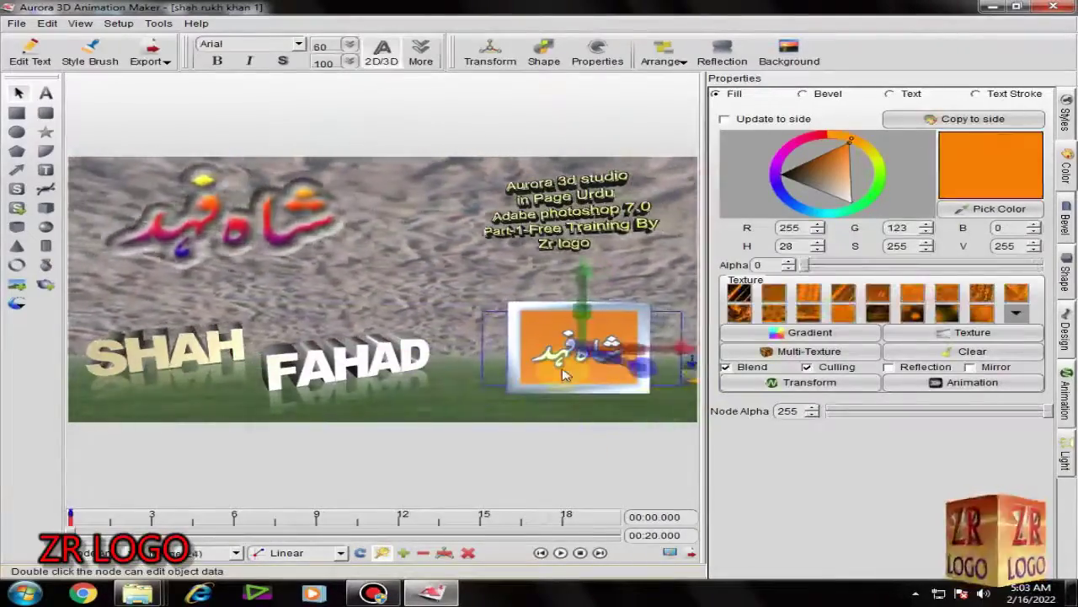
# Ungroup the orange frame and start loading an image texture for its front panel
pyautogui.rightClick(563, 368)
pyautogui.click(608, 307)
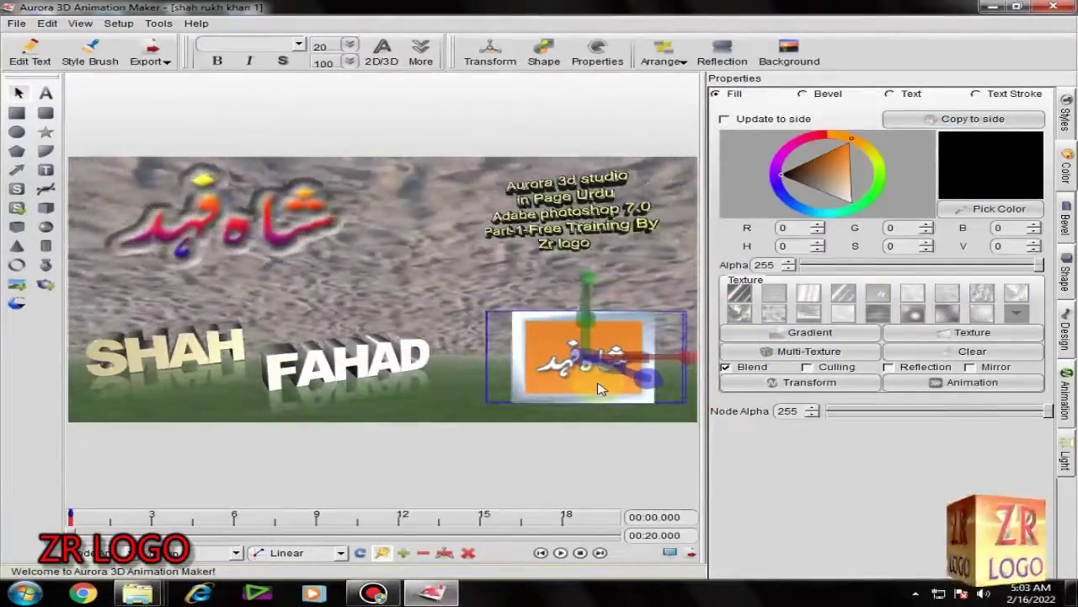
pyautogui.click(520, 399)
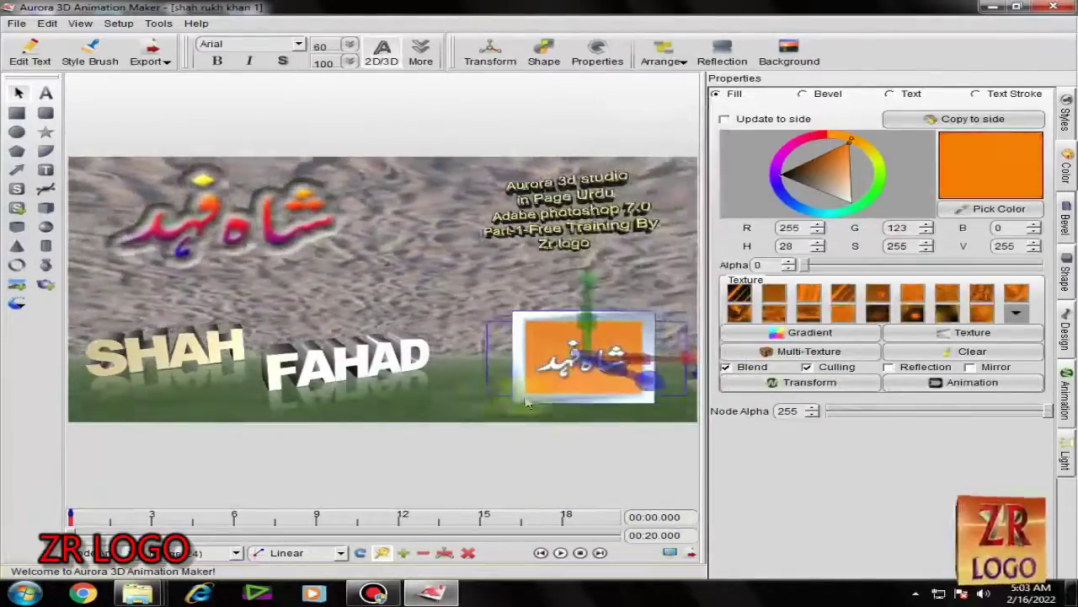
pyautogui.click(1016, 313)
pyautogui.click(972, 332)
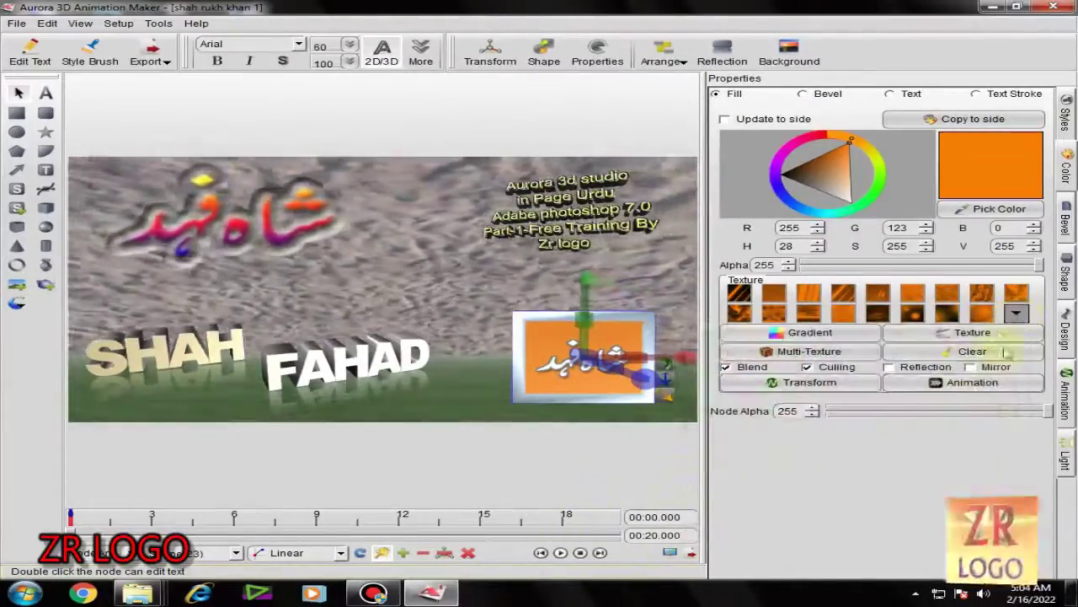
# Apply the rainbow gradient image as texture to the frame's face and bevel
pyautogui.moveTo(570, 160); pyautogui.dragTo(566, 233)
pyautogui.click(472, 253)
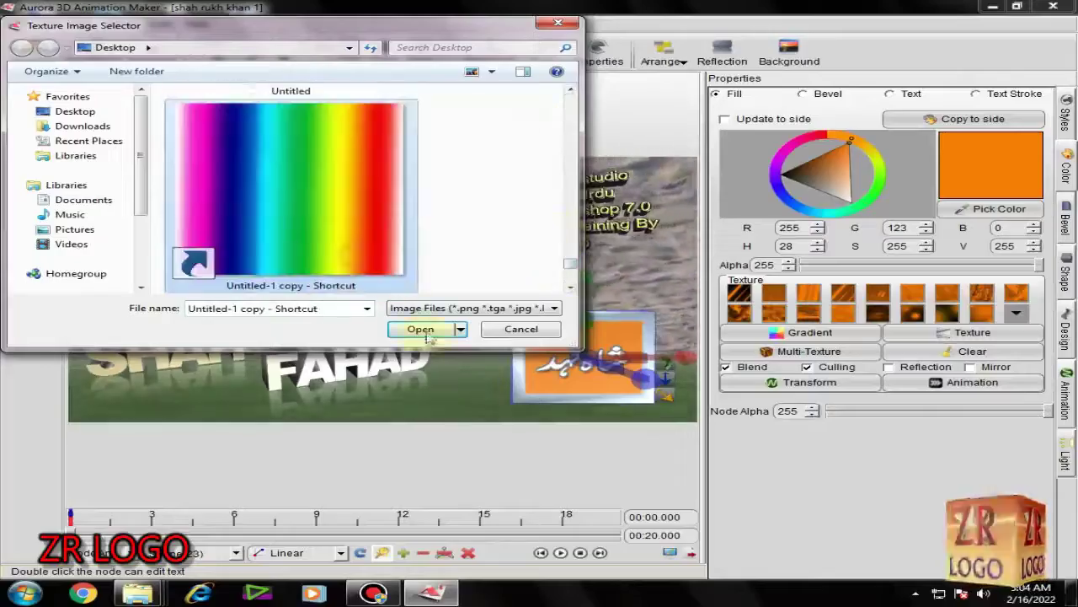
pyautogui.click(420, 329)
pyautogui.click(803, 94)
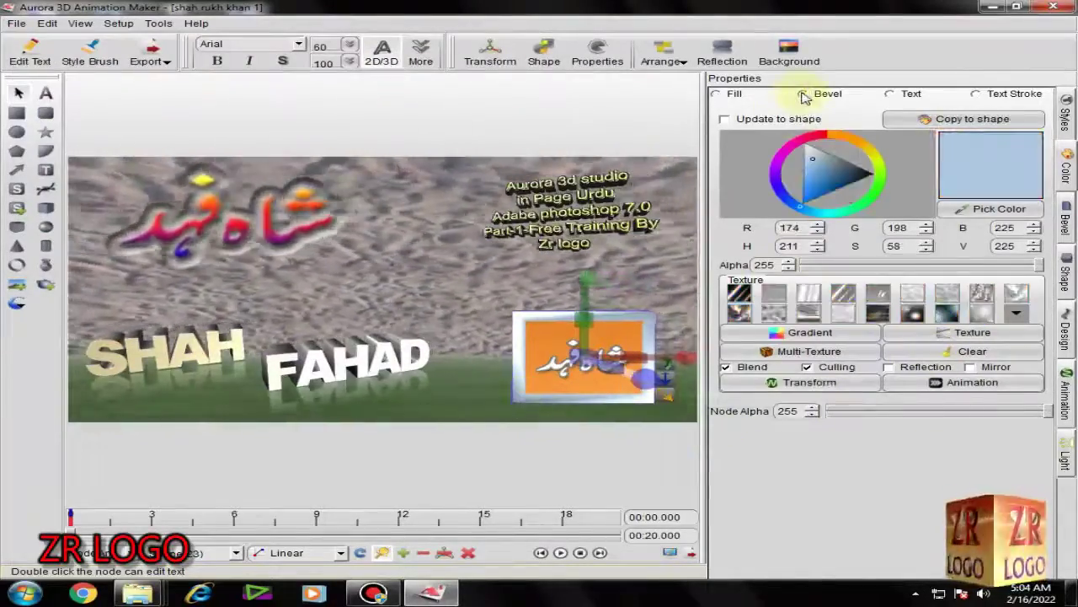
pyautogui.click(972, 332)
pyautogui.click(421, 325)
# Set the bevel texture animation template to Rotate, then reselect the whole frame group
pyautogui.click(972, 382)
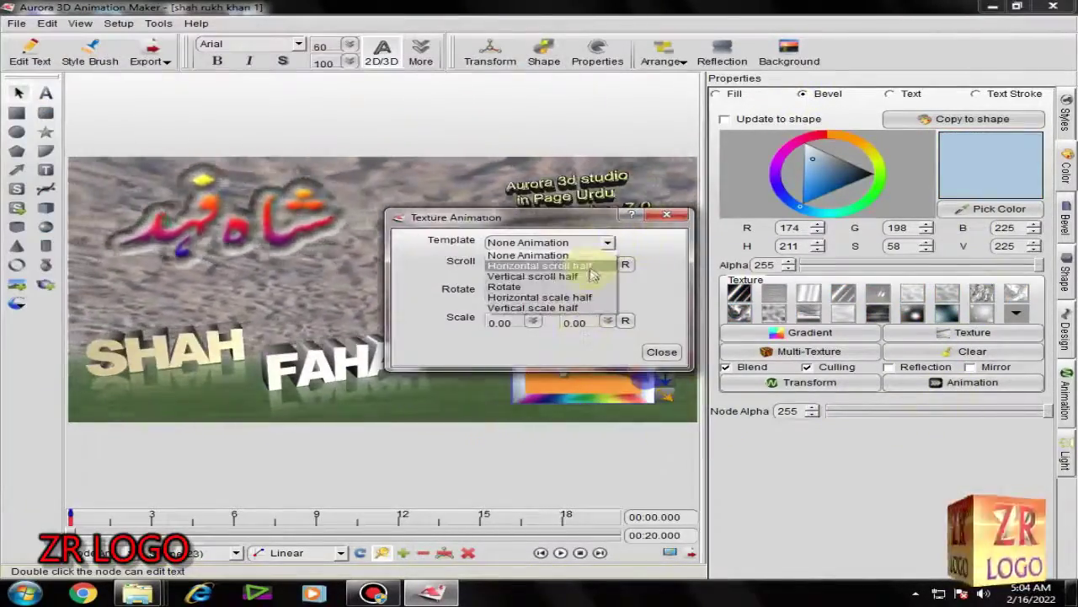
pyautogui.click(539, 266)
pyautogui.moveTo(522, 217); pyautogui.dragTo(555, 438)
pyautogui.click(640, 464)
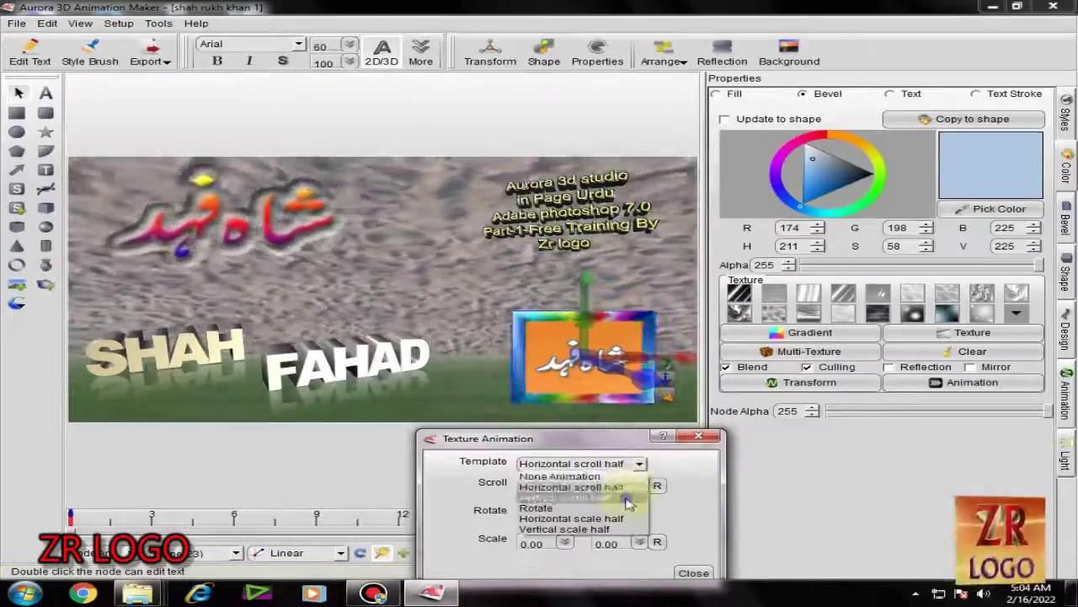
pyautogui.click(621, 497)
pyautogui.click(640, 463)
pyautogui.click(590, 518)
pyautogui.click(639, 463)
pyautogui.click(628, 507)
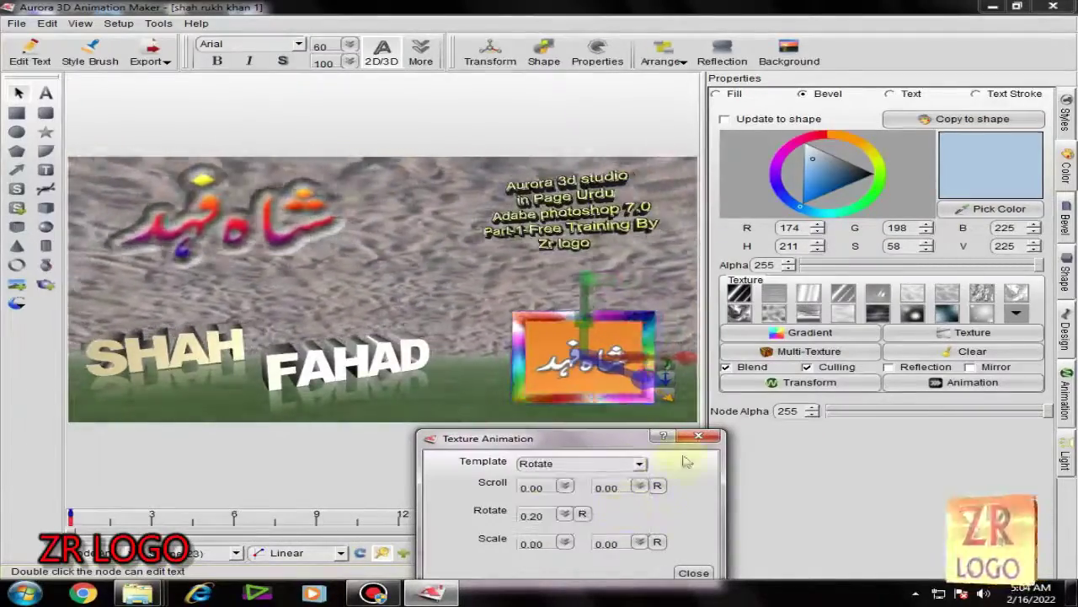
pyautogui.click(698, 435)
pyautogui.click(582, 399)
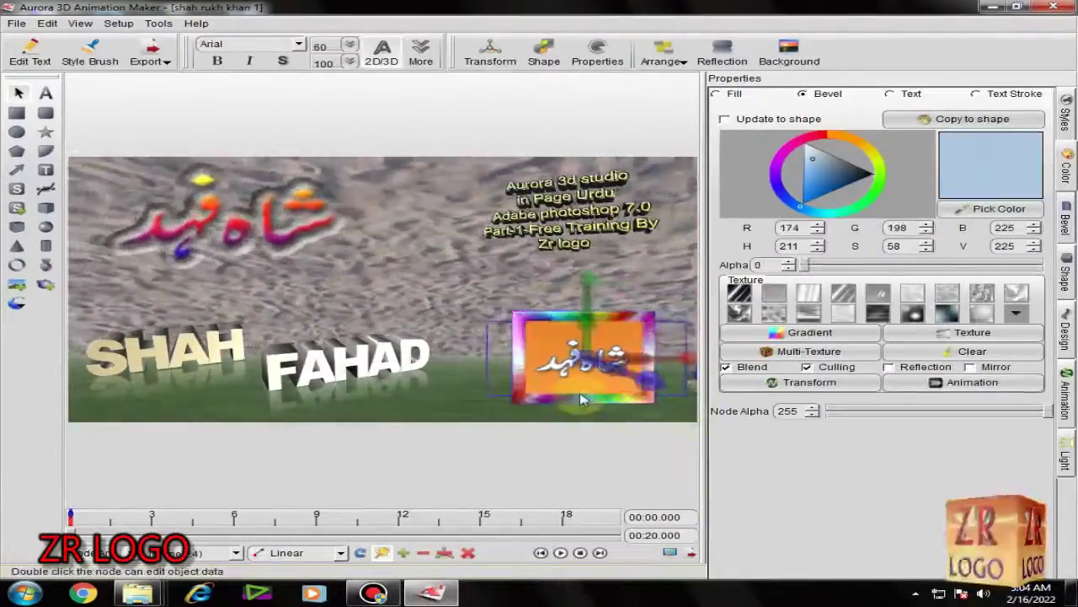
pyautogui.rightClick(578, 391)
pyautogui.click(587, 327)
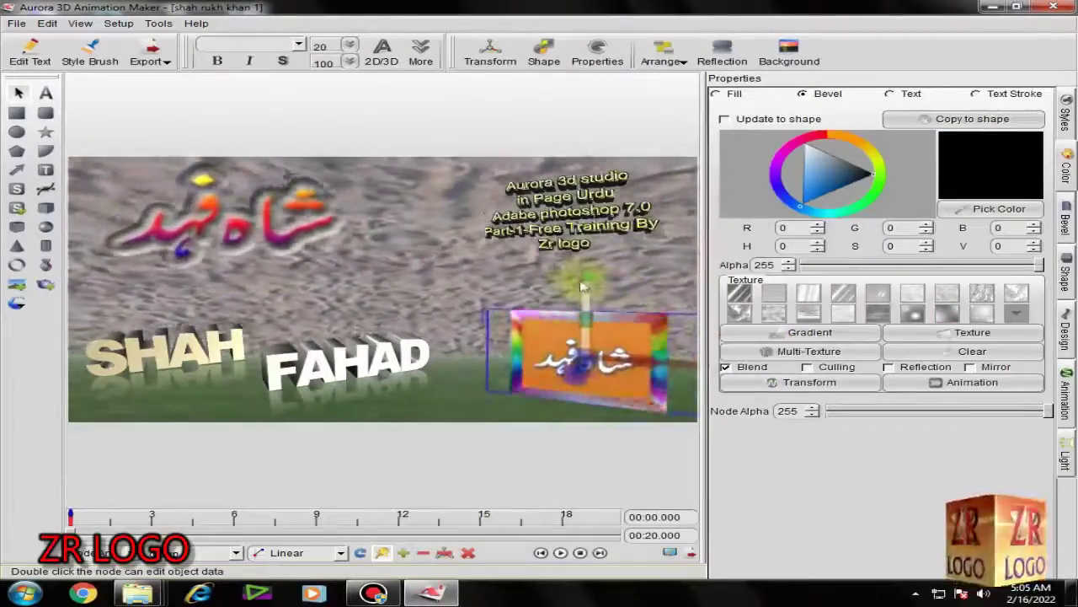
# Make the rainbow-edged frame much deeper and slightly taller, and angle it around its vertical axis
pyautogui.click(509, 410)
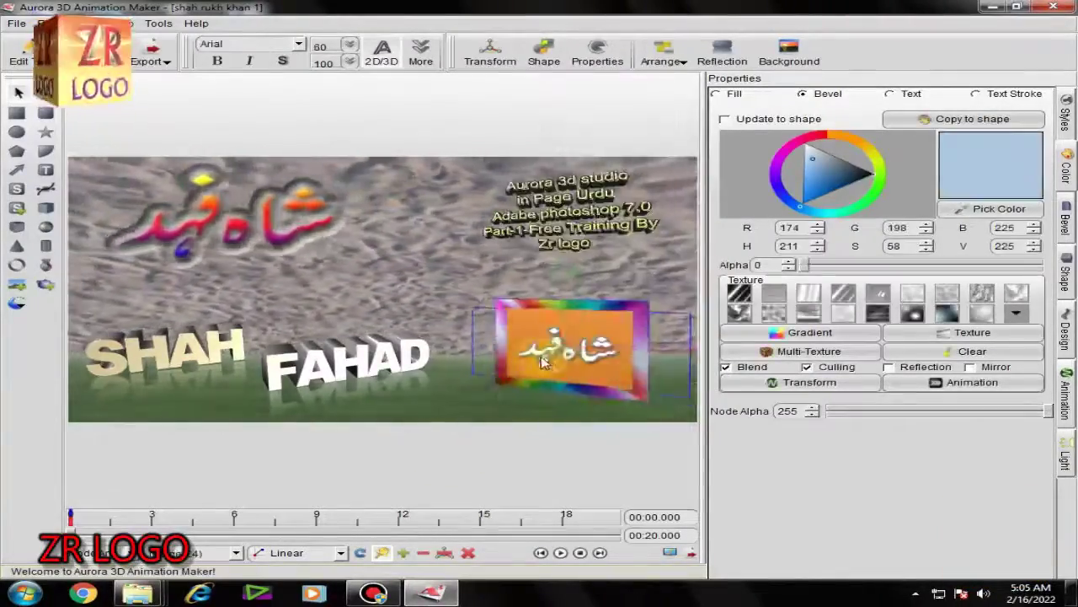
pyautogui.moveTo(1013, 107); pyautogui.dragTo(1016, 160)
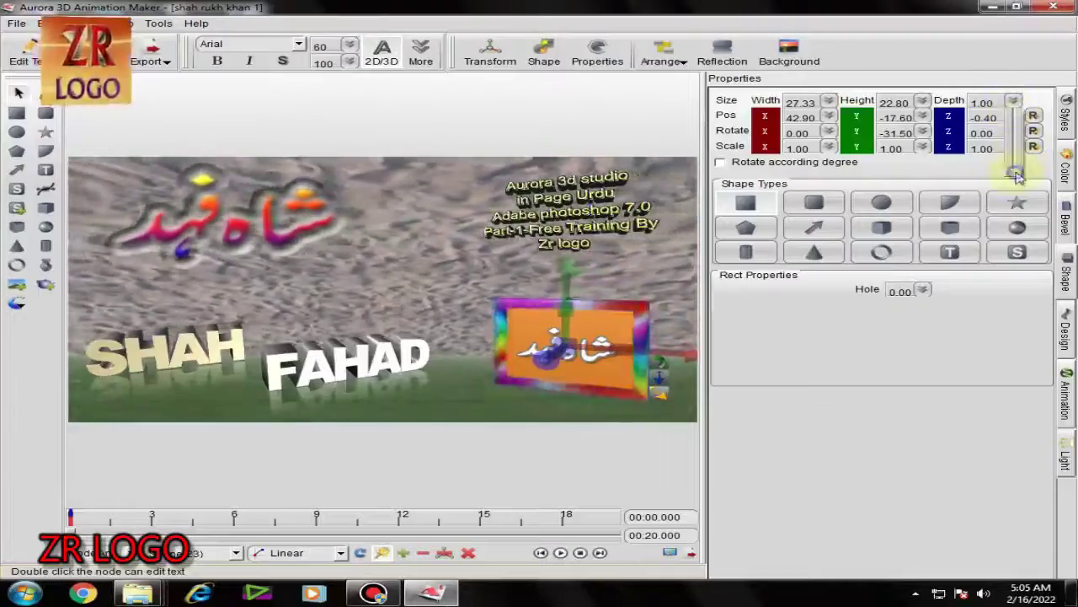
pyautogui.moveTo(570, 421); pyautogui.dragTo(564, 319)
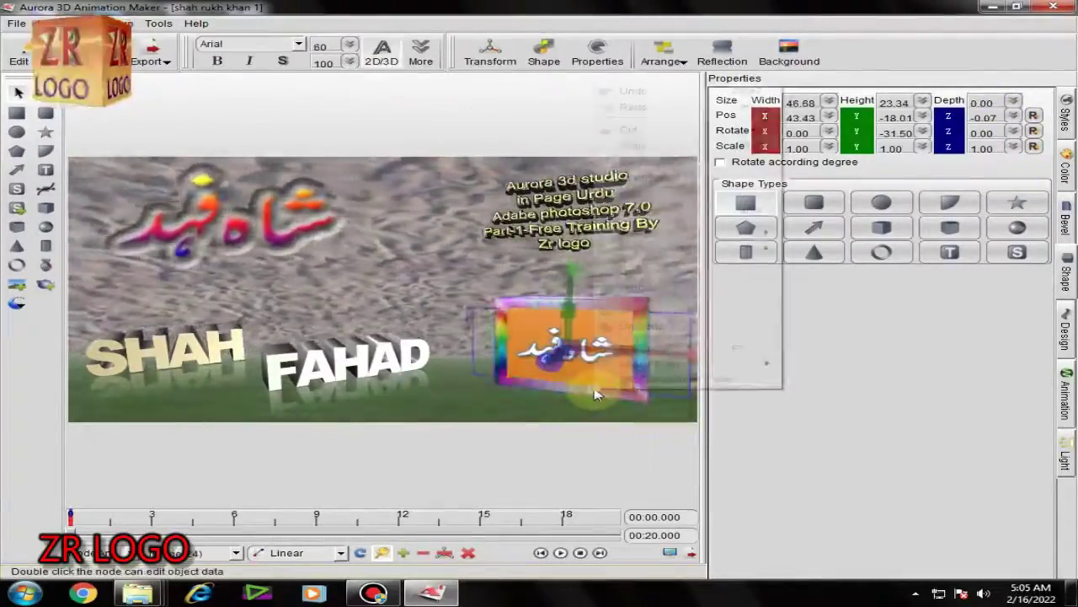
pyautogui.click(627, 316)
pyautogui.moveTo(627, 316); pyautogui.dragTo(639, 372)
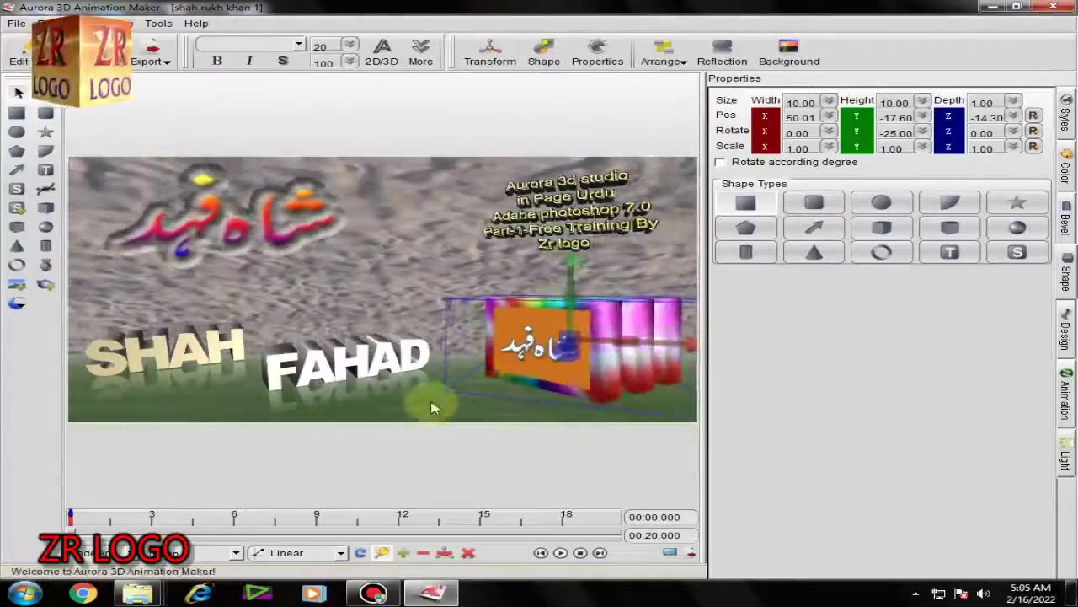
# Reduce the 3D box's depth to about 13 and adjust its bevel settings
pyautogui.rightClick(505, 345)
pyautogui.click(534, 344)
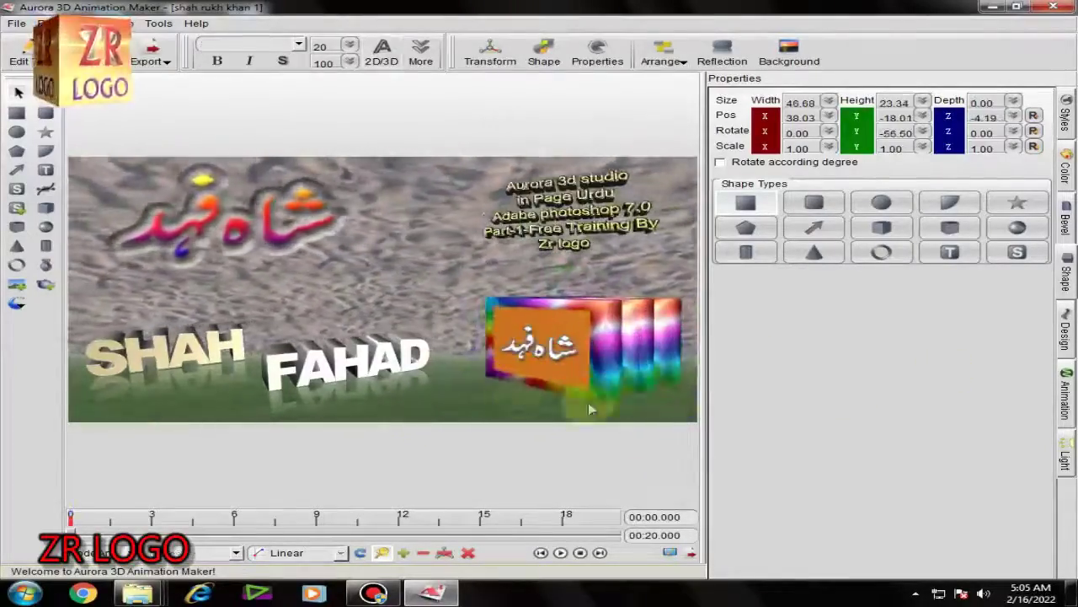
pyautogui.moveTo(1013, 101)
pyautogui.mouseDown()
pyautogui.moveTo(999, 233)
pyautogui.moveTo(1018, 160)
pyautogui.mouseUp()
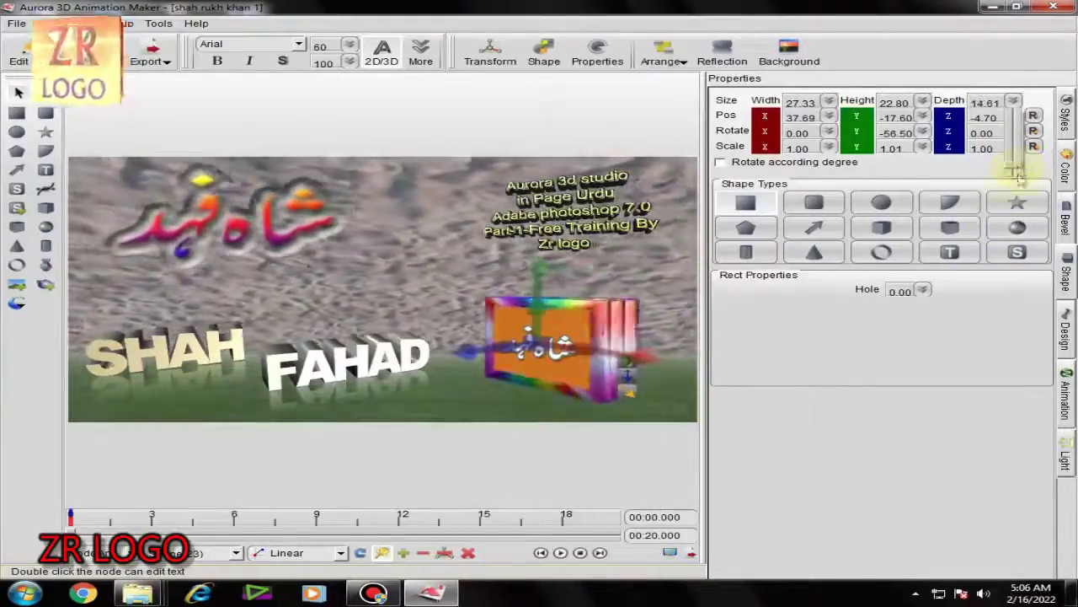
pyautogui.click(1065, 219)
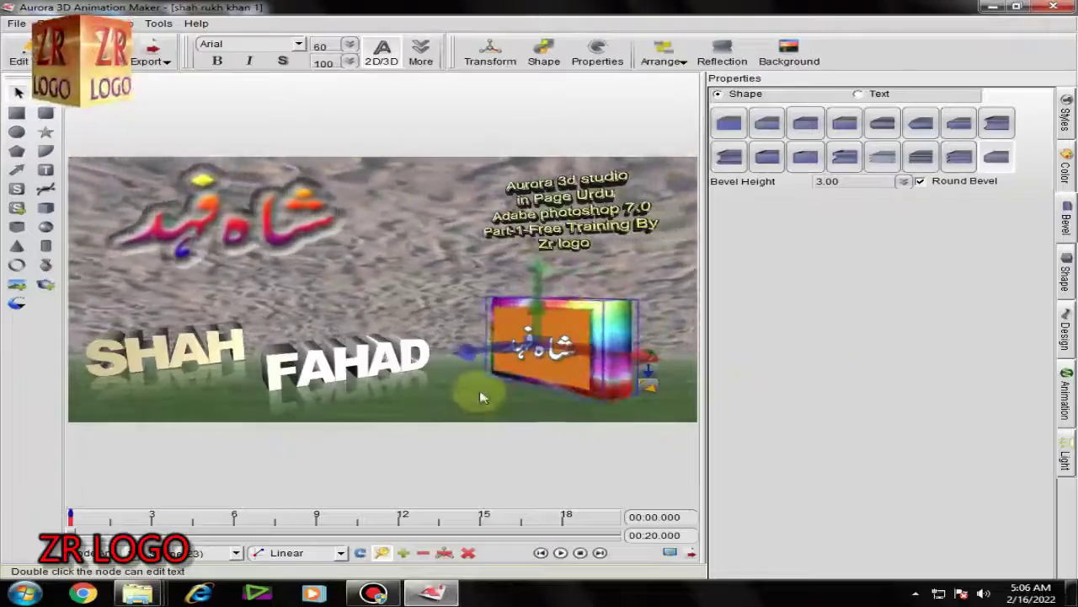
pyautogui.click(462, 262)
# Move the whole 3D box further right and bring up the Export Animation settings
pyautogui.rightClick(594, 349)
pyautogui.click(670, 411)
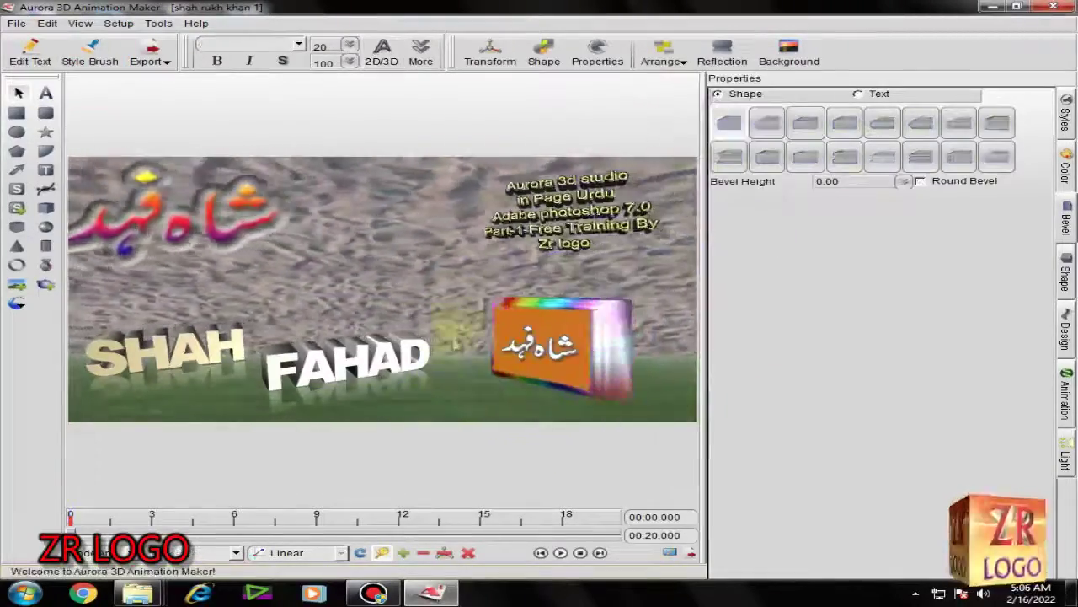
pyautogui.rightClick(506, 371)
pyautogui.click(558, 312)
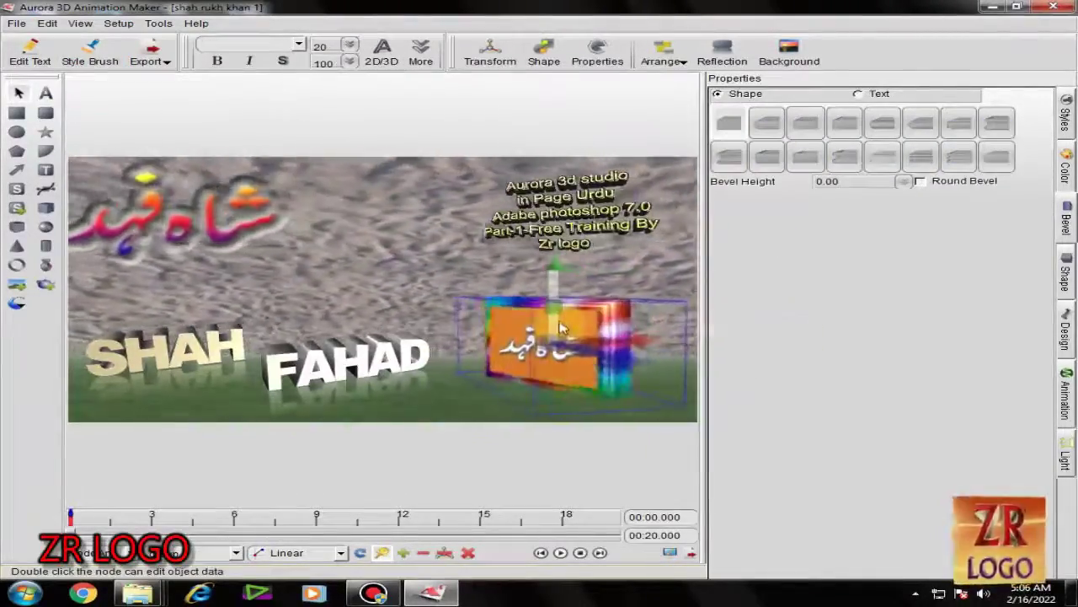
pyautogui.moveTo(562, 323); pyautogui.dragTo(454, 387)
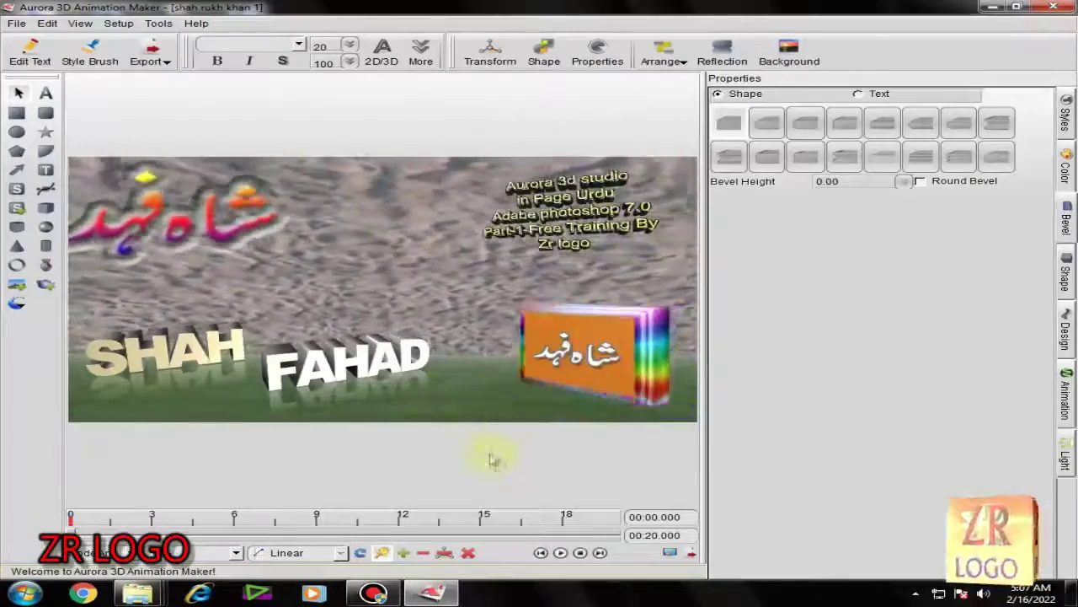
pyautogui.click(225, 241)
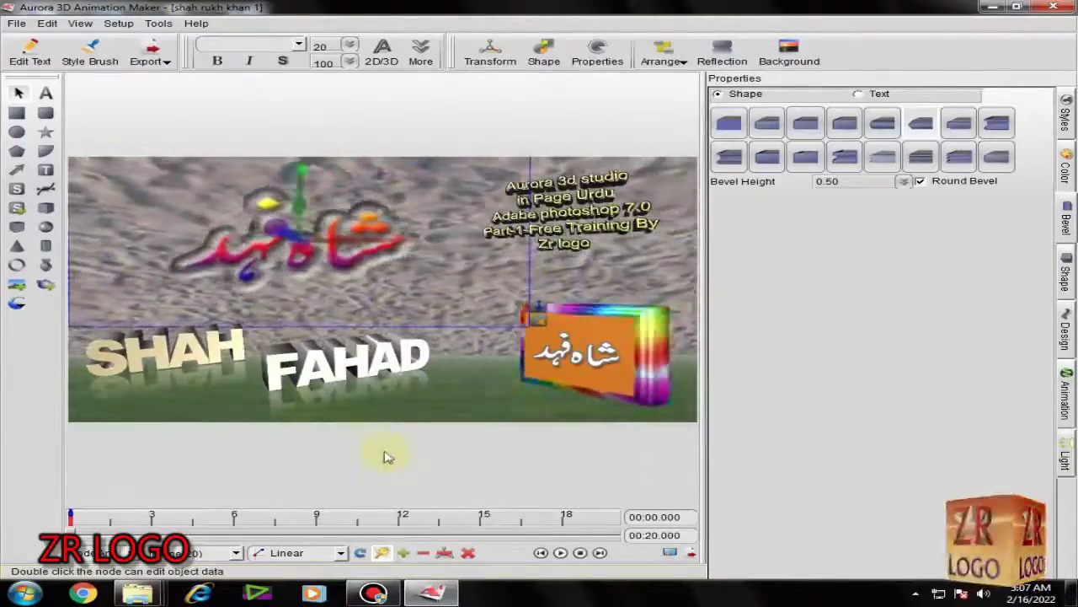
pyautogui.click(152, 52)
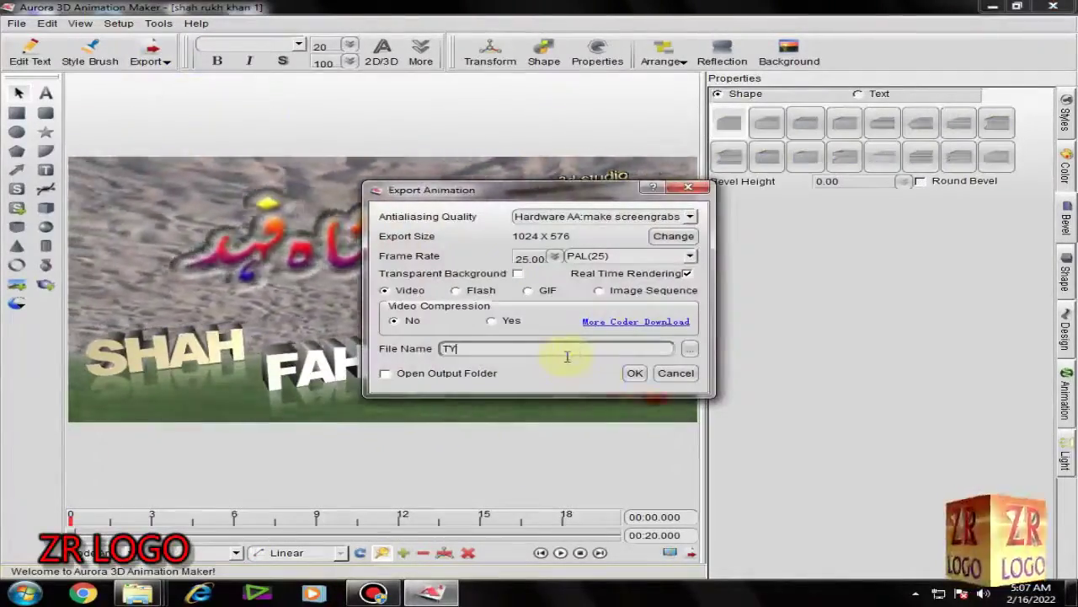
# Render the 20-second scene as 1024×576, PAL 25 fps video
pyautogui.press('Return')
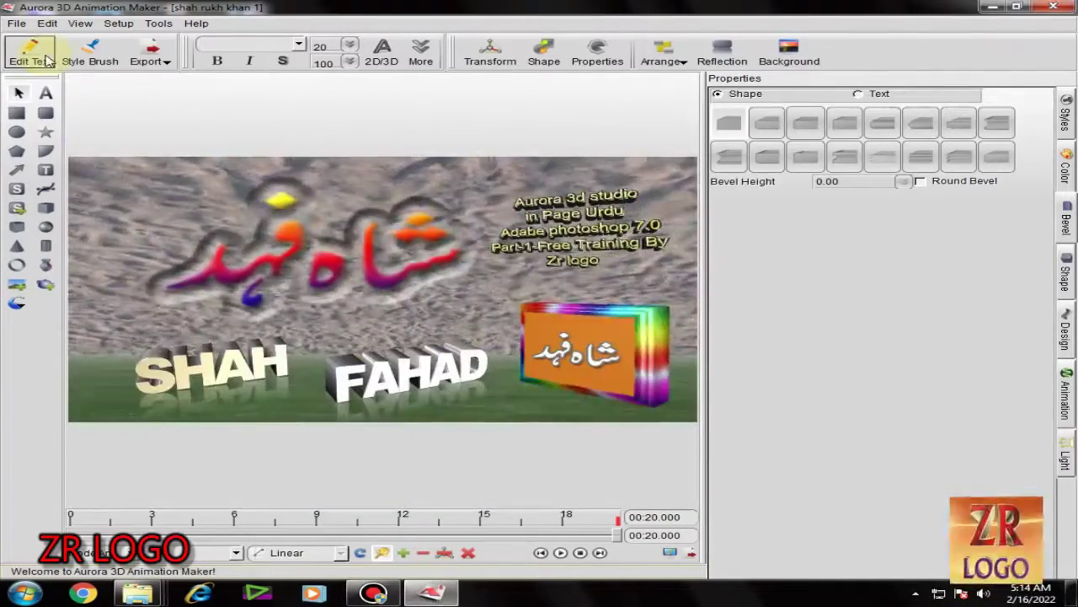
# Save the project with Save As, replacing the existing file, then close Aurora 3D
pyautogui.click(16, 23)
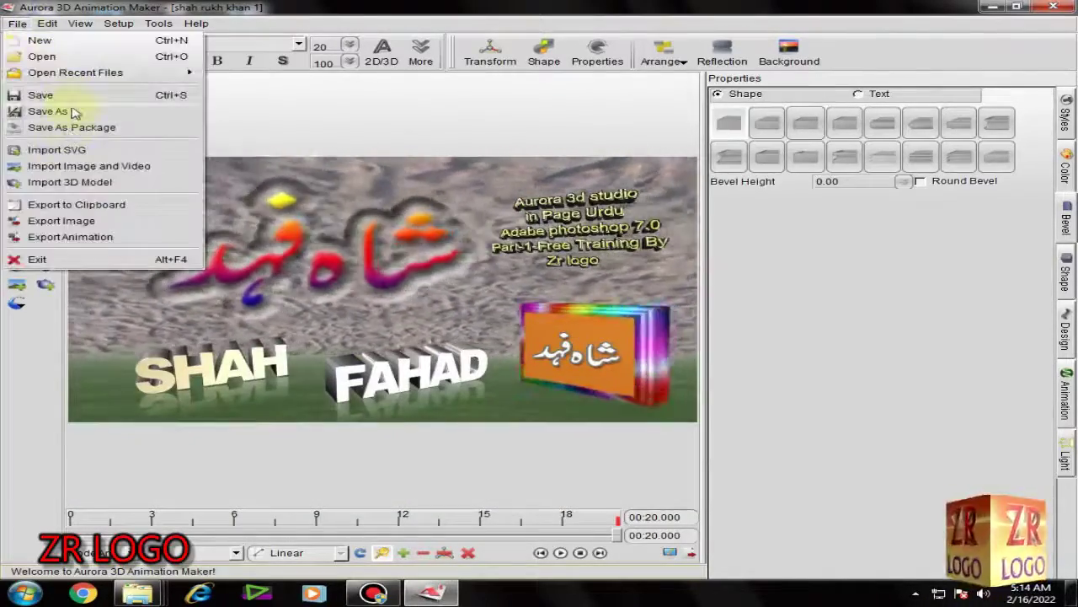
pyautogui.click(67, 111)
pyautogui.click(434, 327)
pyautogui.click(581, 298)
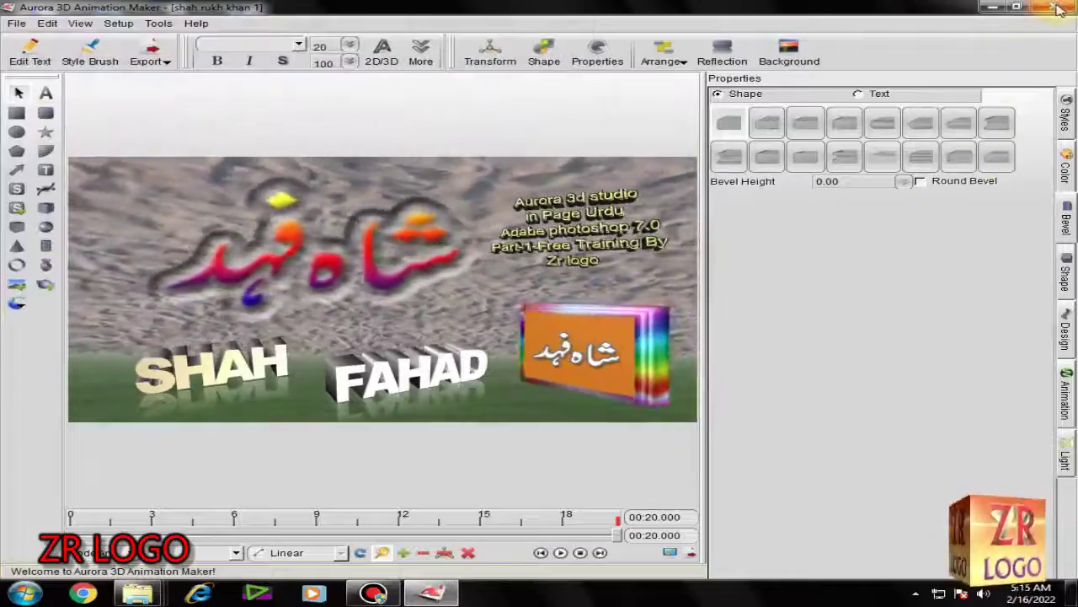
pyautogui.click(1053, 5)
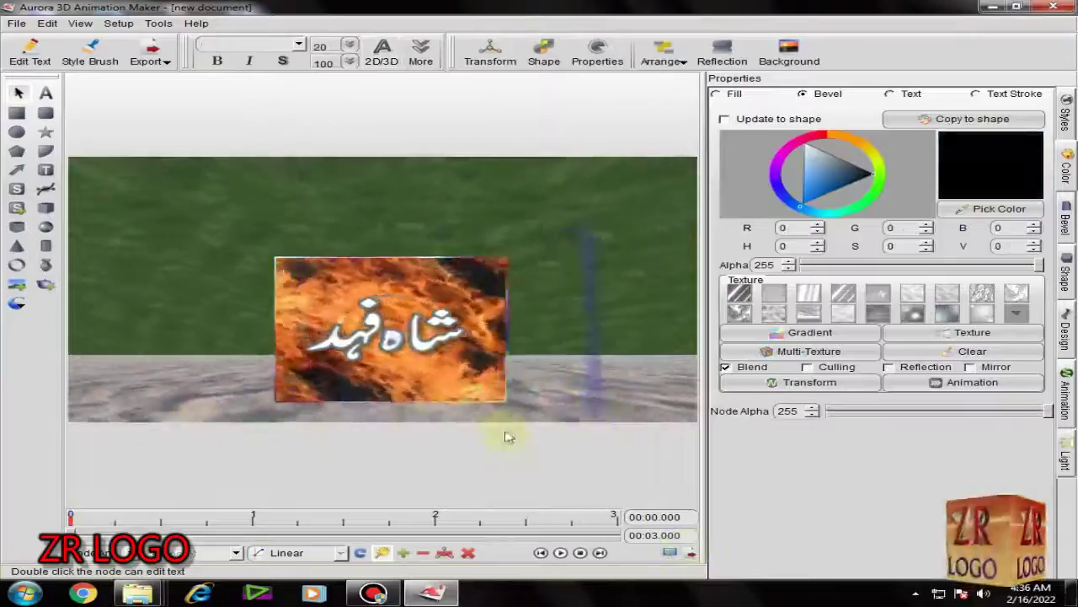
# Shrink the flaming Urdu panel's height and turn it around its vertical axis
pyautogui.click(548, 384)
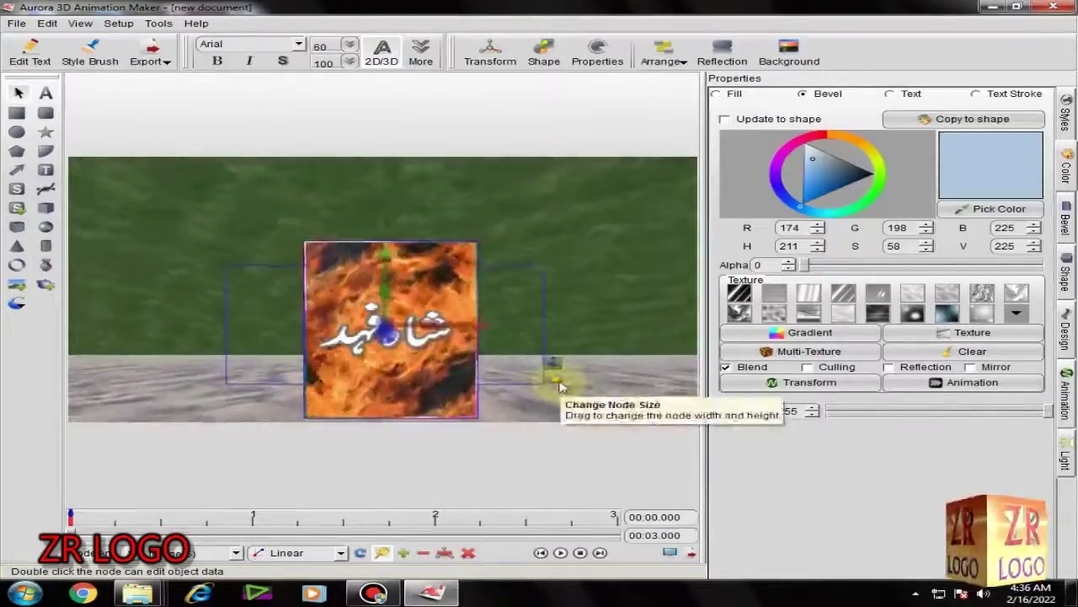
pyautogui.moveTo(561, 386); pyautogui.dragTo(549, 369)
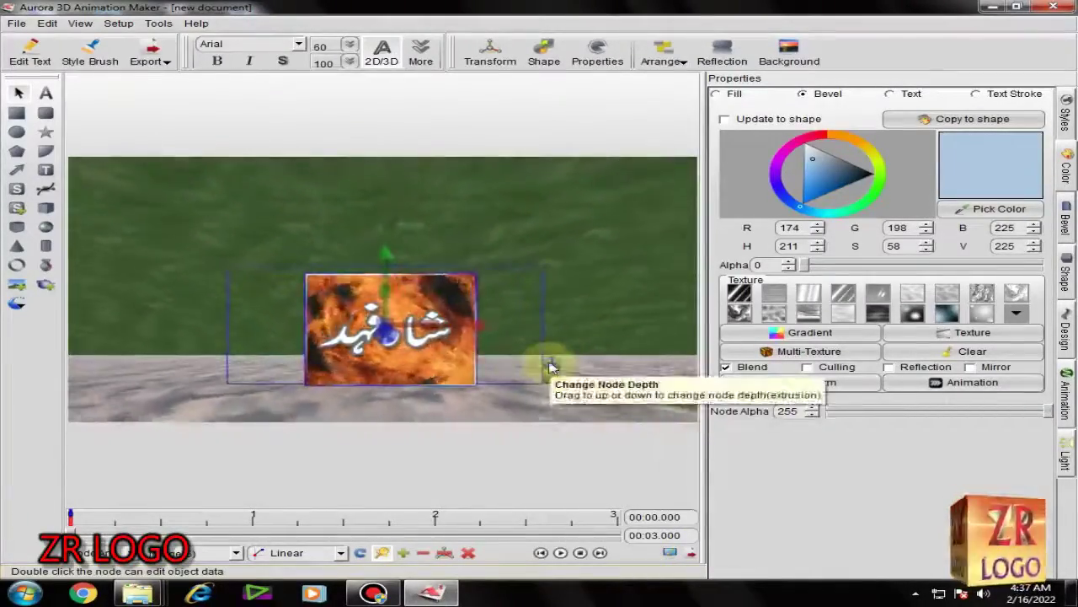
pyautogui.click(556, 438)
pyautogui.click(469, 368)
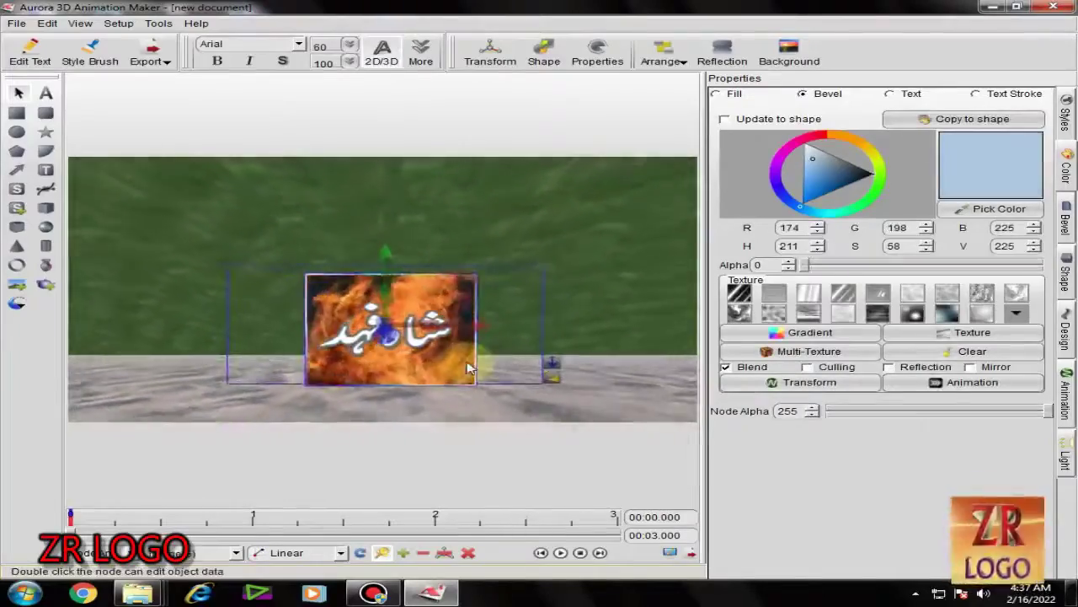
pyautogui.rightClick(469, 368)
pyautogui.click(505, 181)
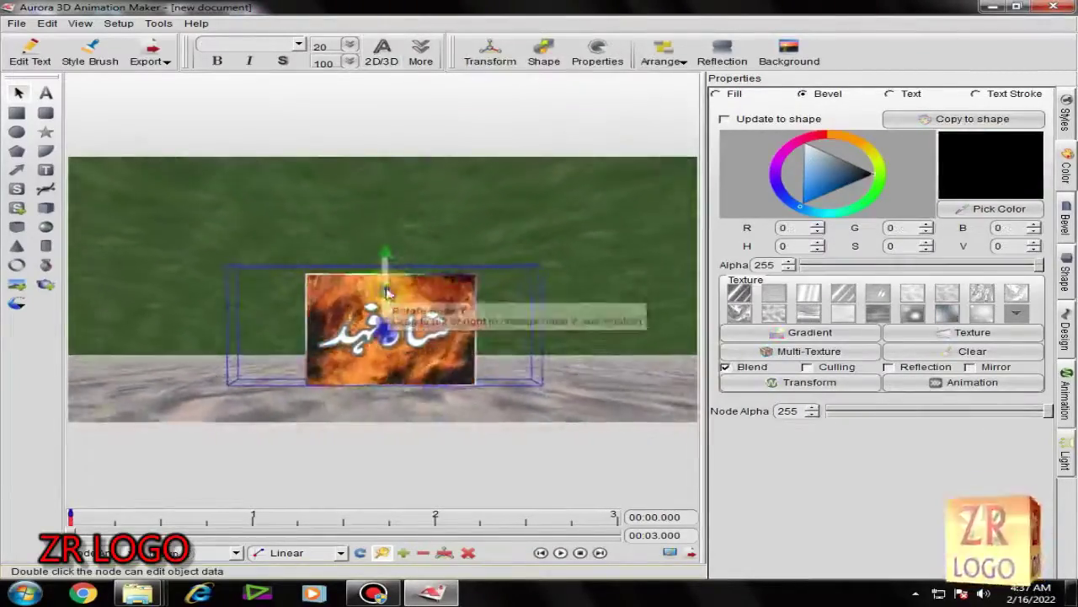
pyautogui.moveTo(387, 292)
pyautogui.mouseDown()
pyautogui.moveTo(578, 373)
pyautogui.moveTo(310, 401)
pyautogui.moveTo(469, 446)
pyautogui.moveTo(337, 435)
pyautogui.moveTo(309, 248)
pyautogui.mouseUp()
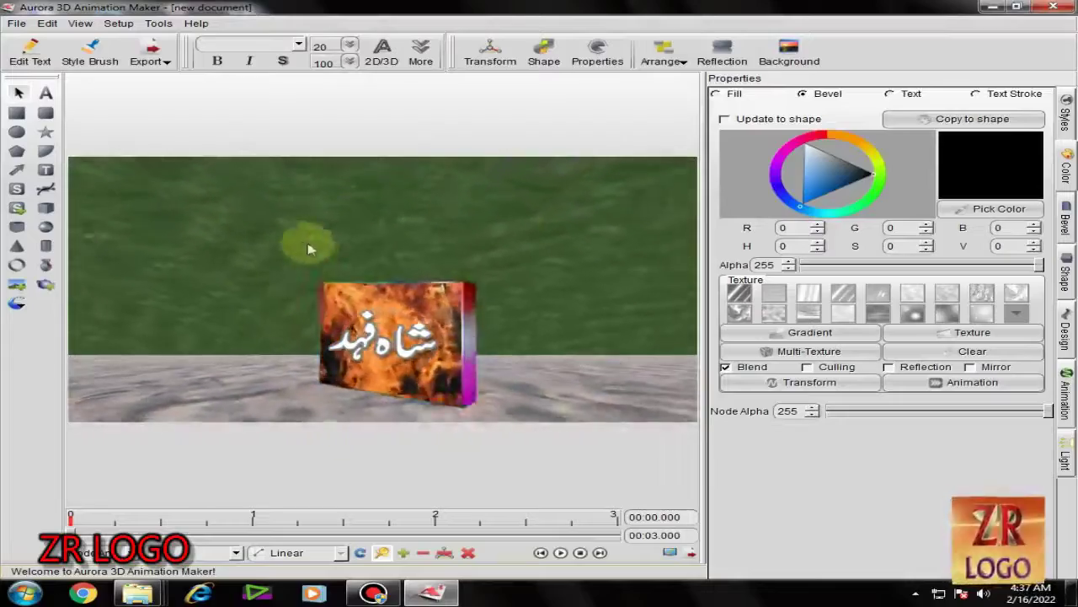
# Move the Urdu name panel right, set its depth to 31.46, and bring up the image picker
pyautogui.moveTo(396, 345); pyautogui.dragTo(614, 401)
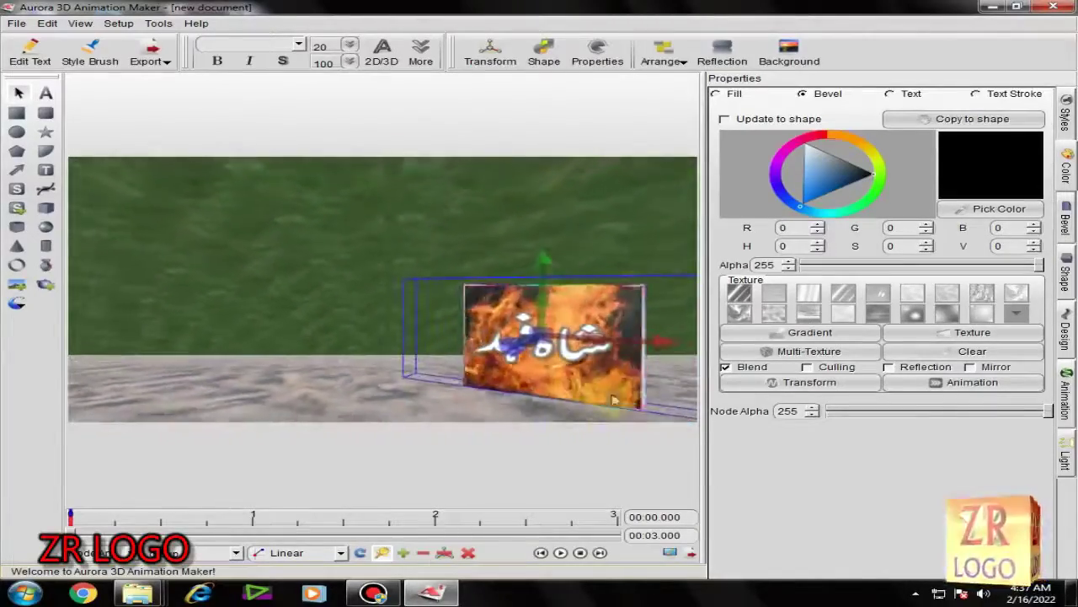
pyautogui.click(303, 352)
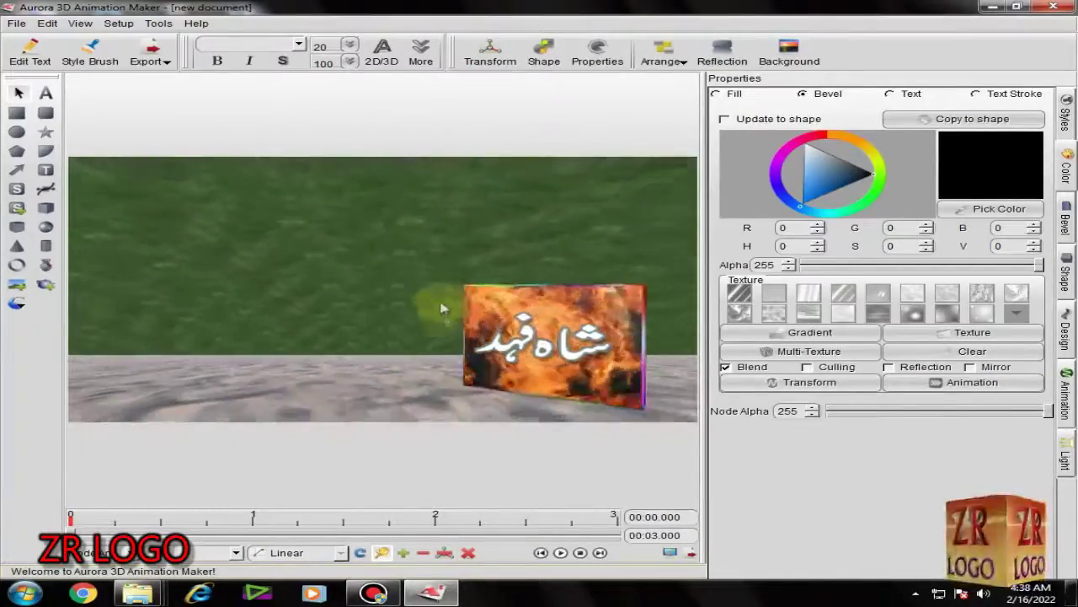
pyautogui.click(590, 366)
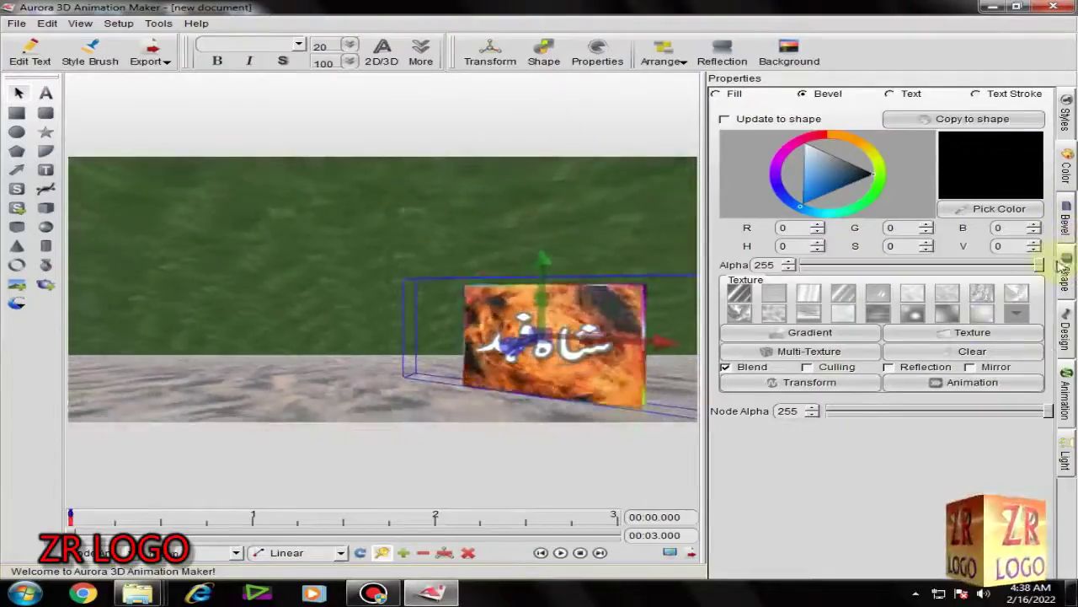
pyautogui.click(1066, 268)
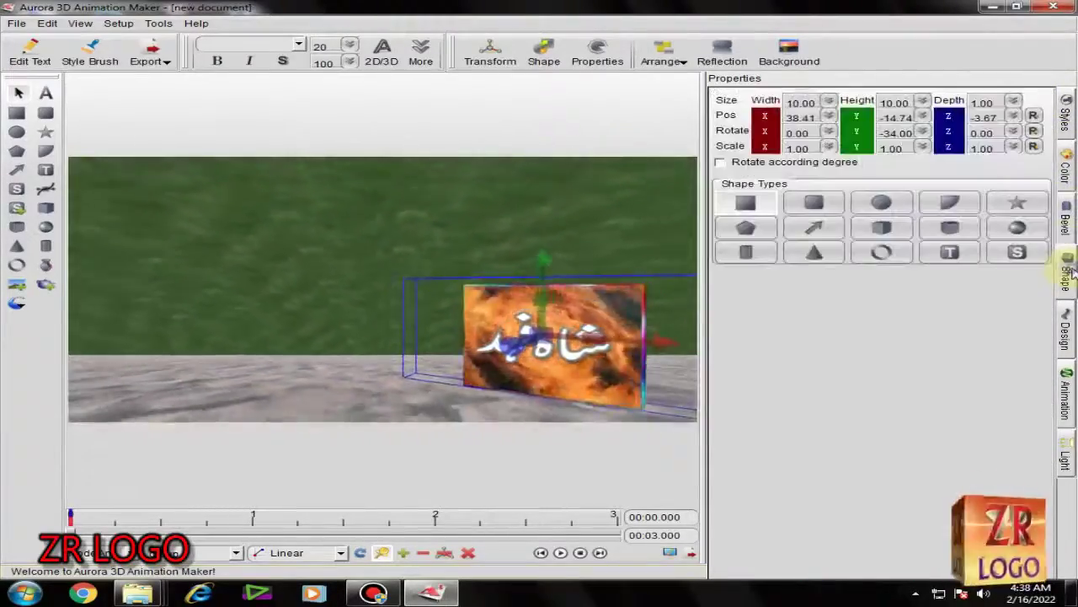
pyautogui.moveTo(1014, 102); pyautogui.dragTo(1013, 157)
pyautogui.click(282, 315)
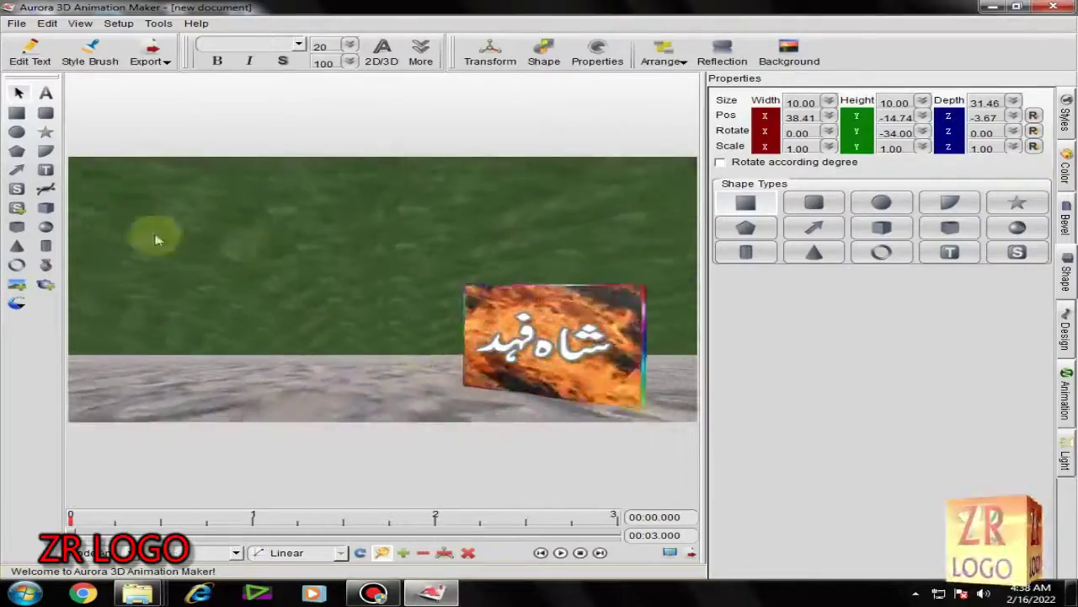
pyautogui.click(17, 284)
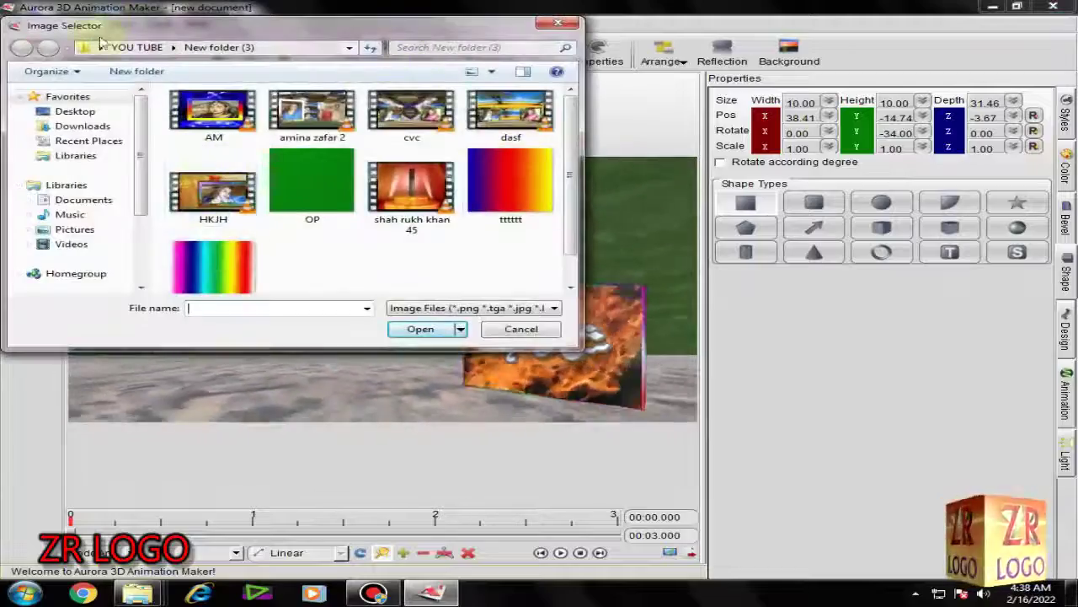
# Import the Urdu name image from the Desktop and size it in the upper scene
pyautogui.click(75, 112)
pyautogui.click(571, 143)
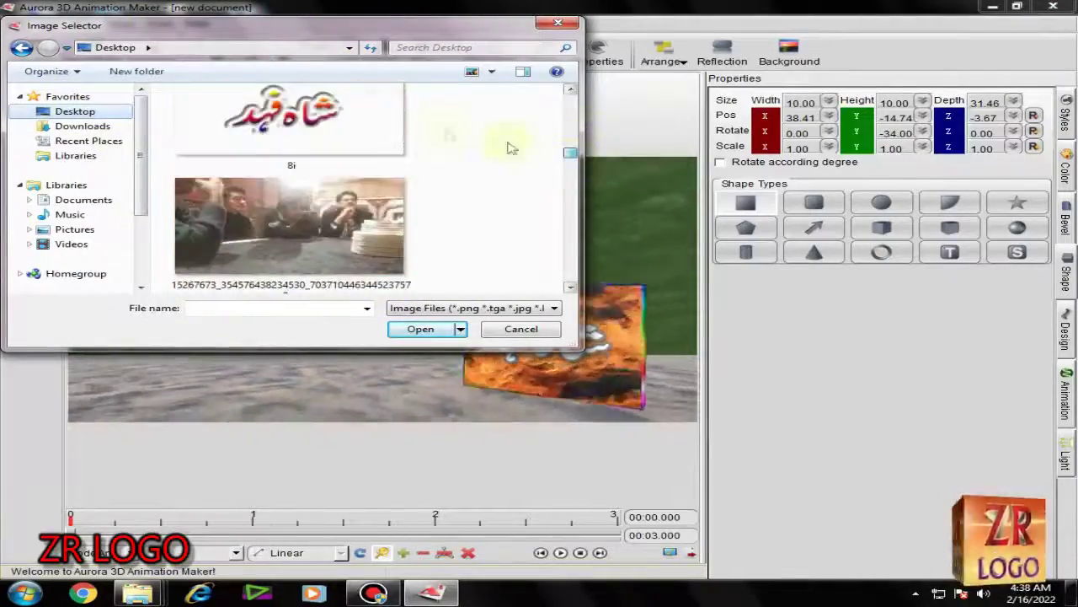
pyautogui.doubleClick(286, 118)
pyautogui.moveTo(139, 180)
pyautogui.mouseDown()
pyautogui.moveTo(452, 299)
pyautogui.moveTo(377, 256)
pyautogui.moveTo(366, 275)
pyautogui.mouseUp()
# Tint the Urdu name object's side fill green
pyautogui.click(1065, 166)
pyautogui.click(834, 168)
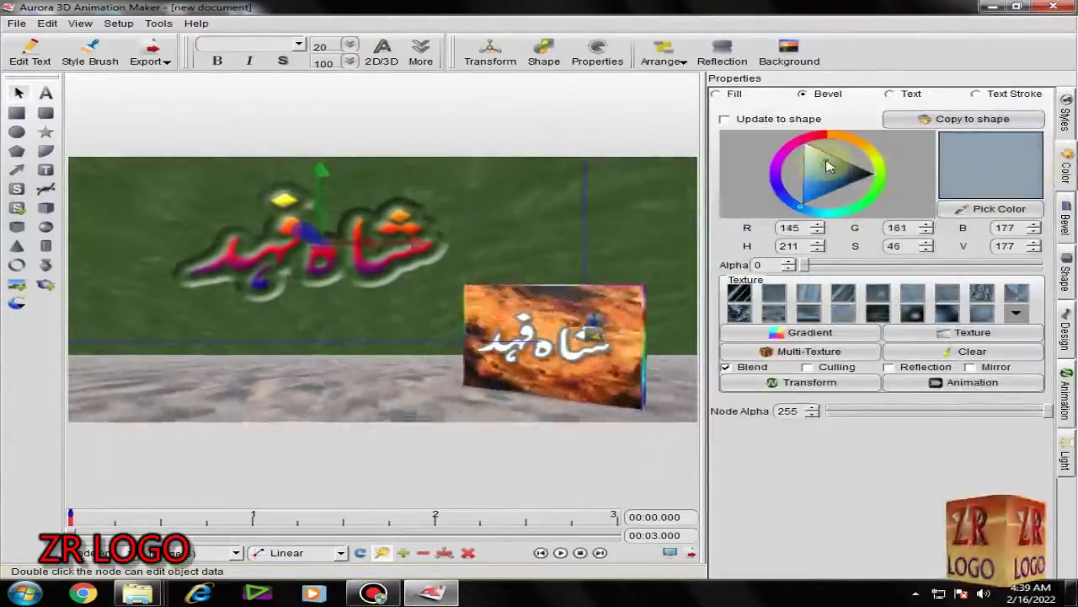
pyautogui.click(891, 94)
pyautogui.click(976, 94)
pyautogui.click(714, 94)
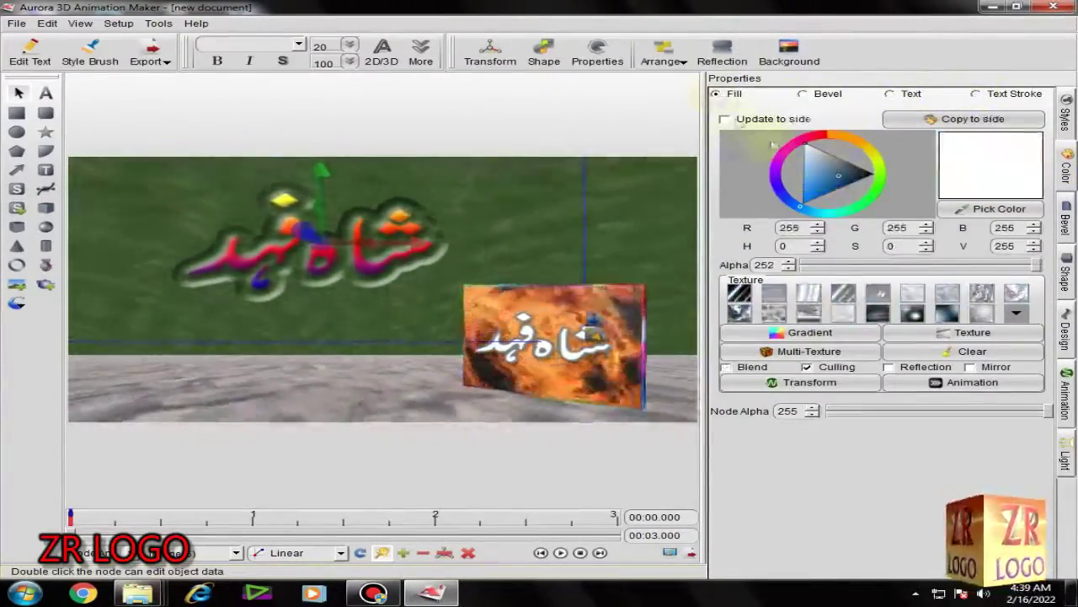
pyautogui.moveTo(876, 173); pyautogui.dragTo(817, 175)
# Nudge the Urdu name object slightly up and left
pyautogui.click(350, 371)
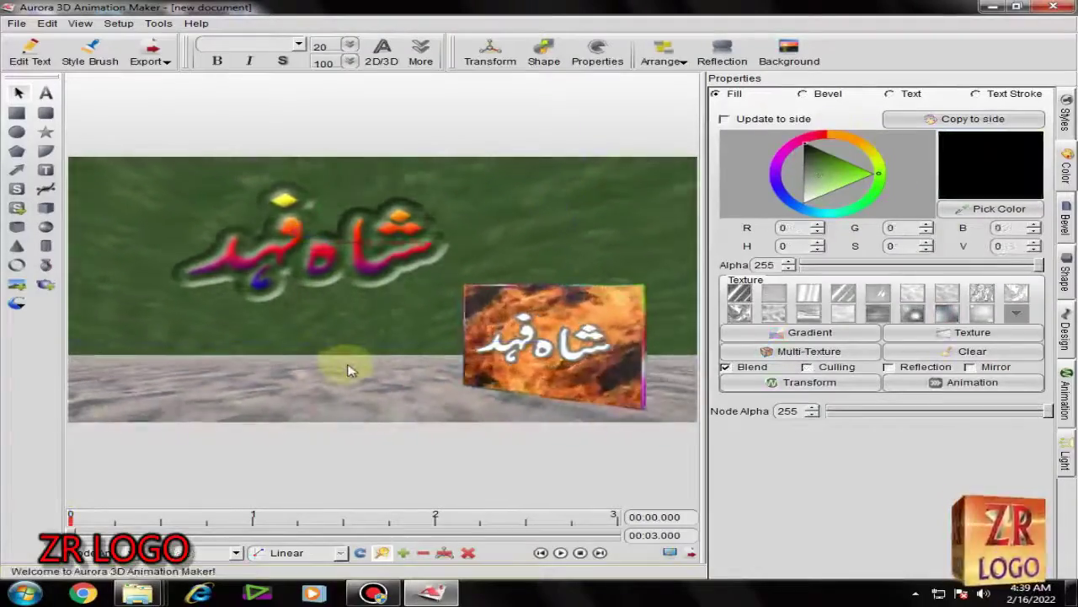
pyautogui.moveTo(377, 278); pyautogui.dragTo(345, 269)
pyautogui.click(93, 194)
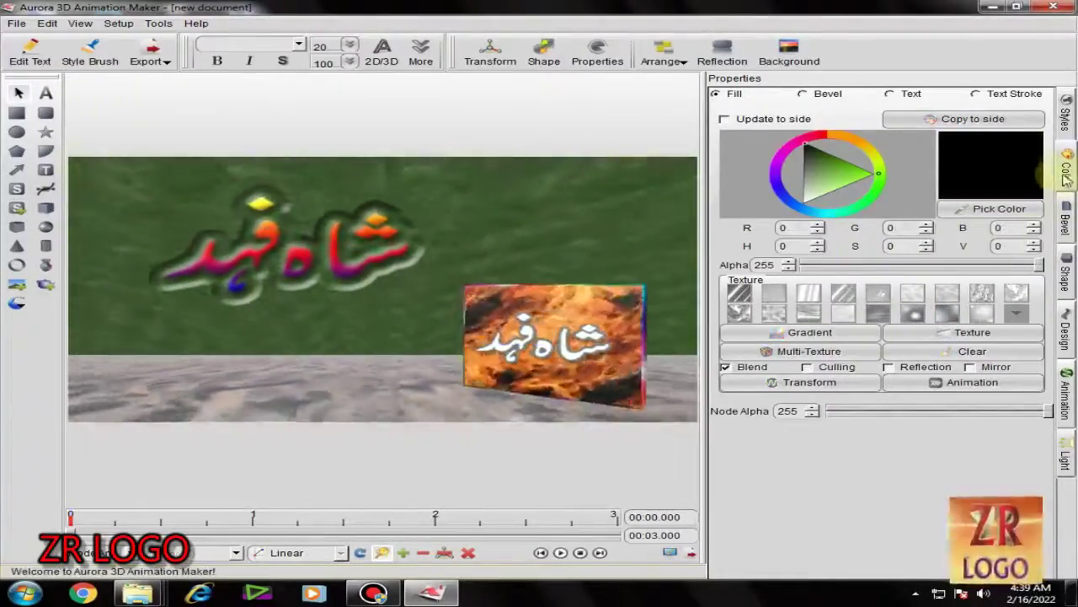
pyautogui.click(352, 268)
# Add a Sector-style 3D text and change its wording to SHAH FAHAD
pyautogui.click(1065, 121)
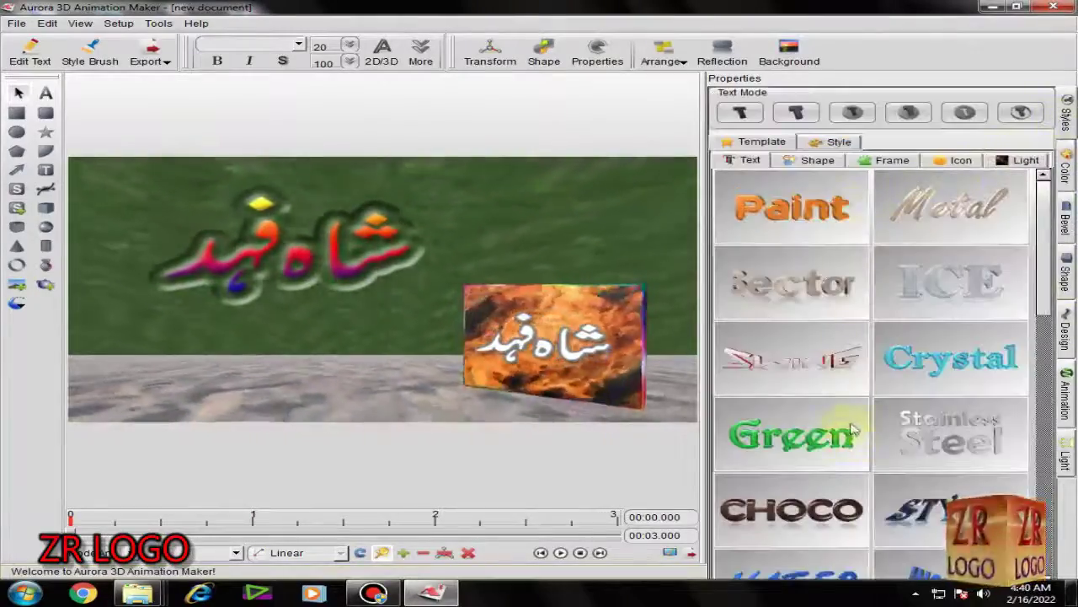
pyautogui.click(778, 282)
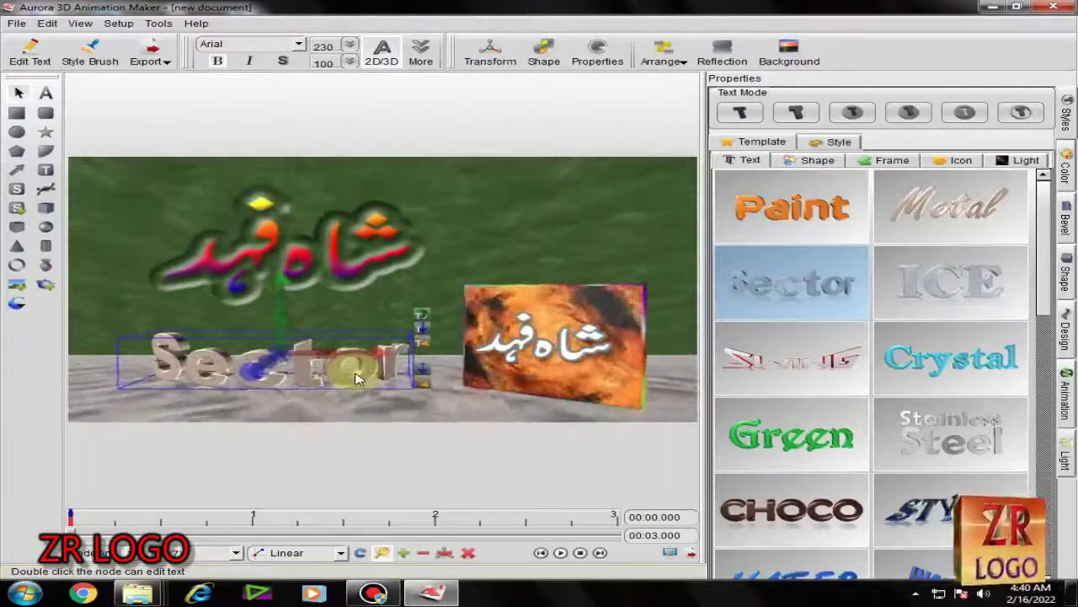
pyautogui.rightClick(361, 384)
pyautogui.click(406, 345)
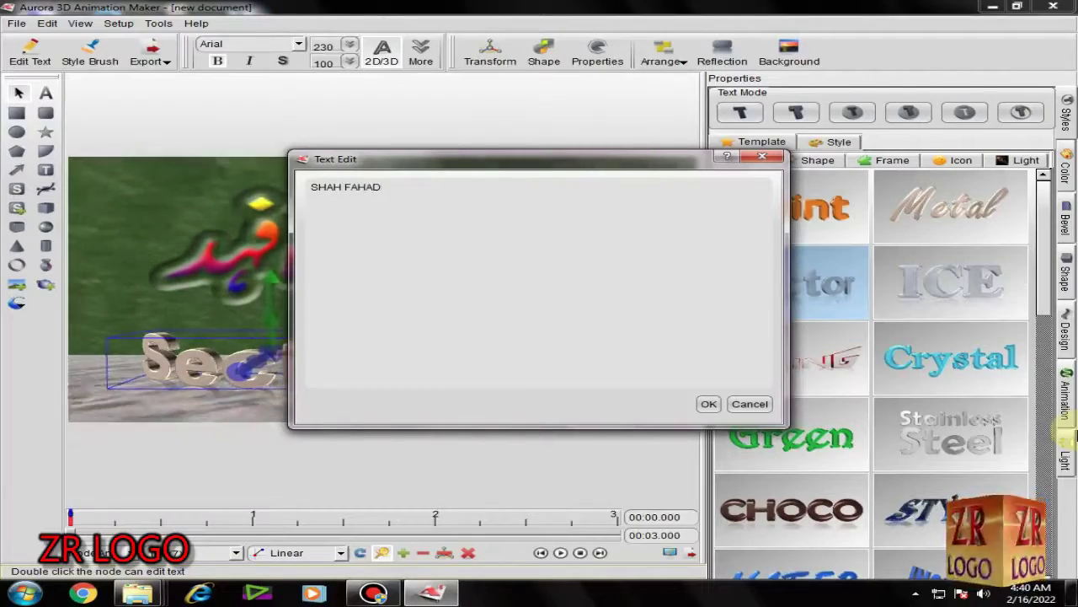
pyautogui.click(709, 404)
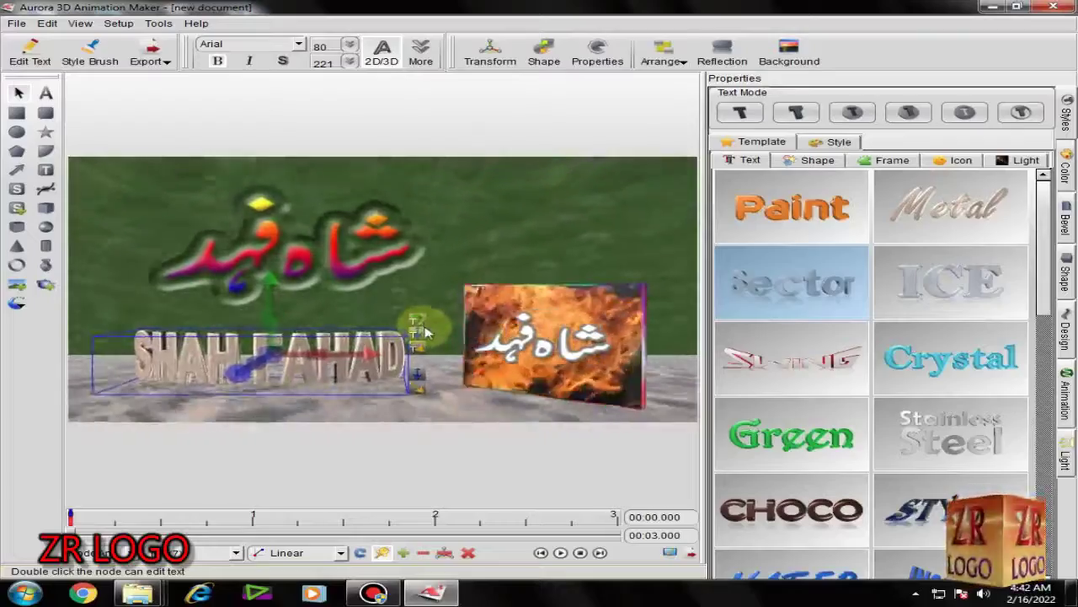
pyautogui.click(1067, 396)
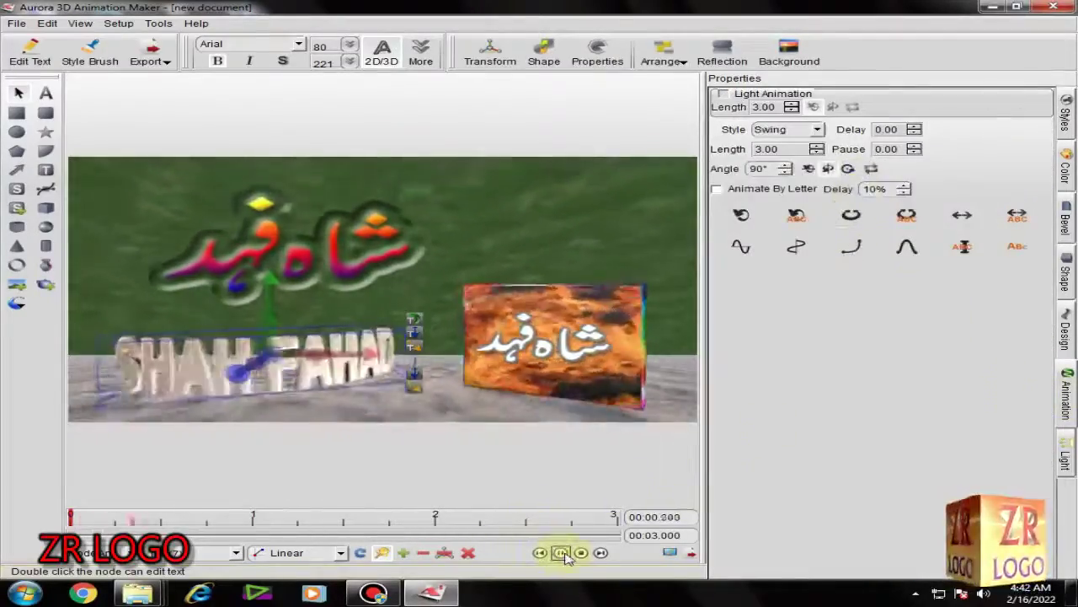
pyautogui.click(1066, 169)
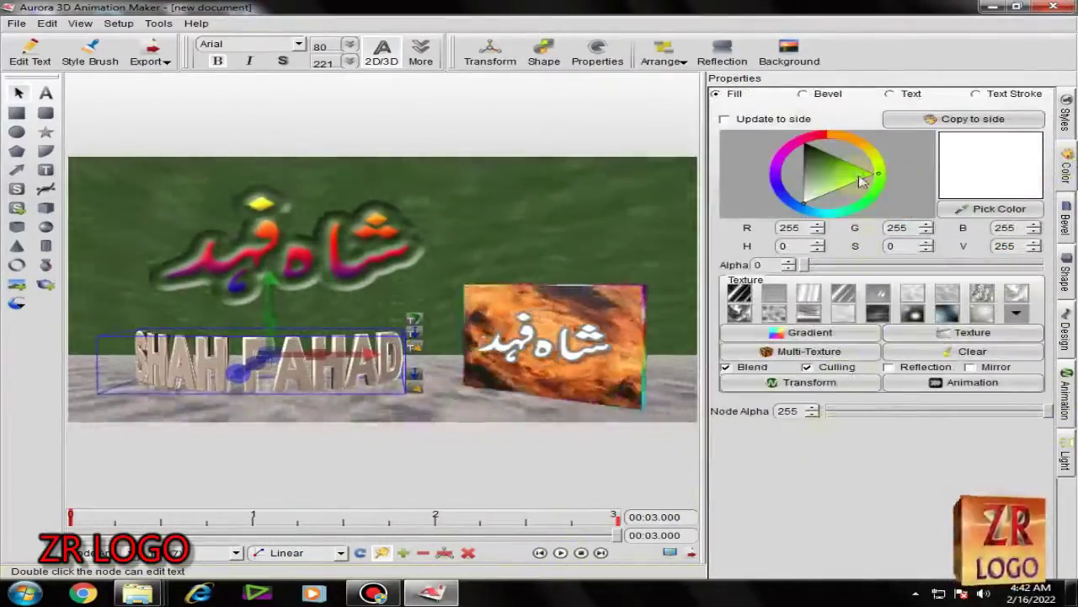
pyautogui.click(890, 93)
pyautogui.moveTo(843, 139)
pyautogui.mouseDown()
pyautogui.moveTo(854, 149)
pyautogui.moveTo(789, 153)
pyautogui.moveTo(784, 184)
pyautogui.moveTo(800, 234)
pyautogui.moveTo(792, 182)
pyautogui.moveTo(842, 202)
pyautogui.moveTo(811, 204)
pyautogui.mouseUp()
pyautogui.click(449, 419)
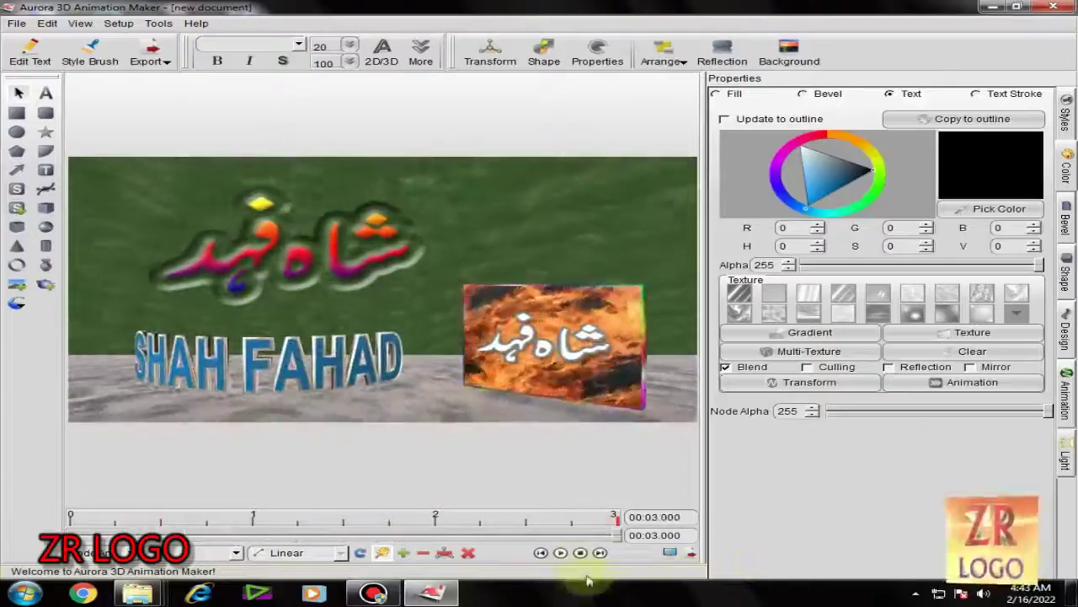
pyautogui.click(340, 373)
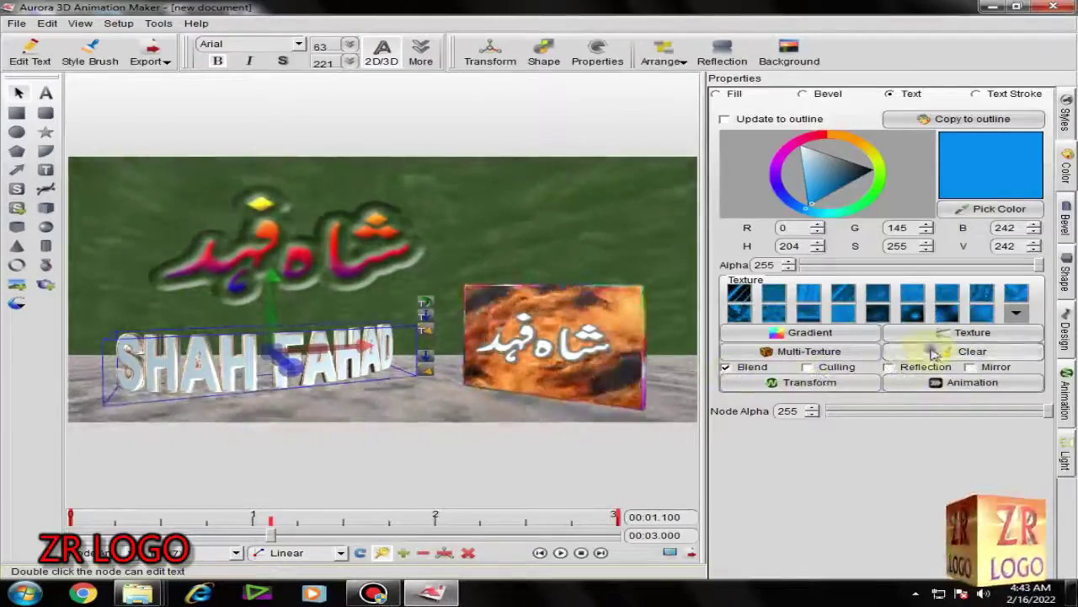
# Set the SHAH FAHAD outline to orange and the letter faces to light blue (60, 168, 239)
pyautogui.click(807, 95)
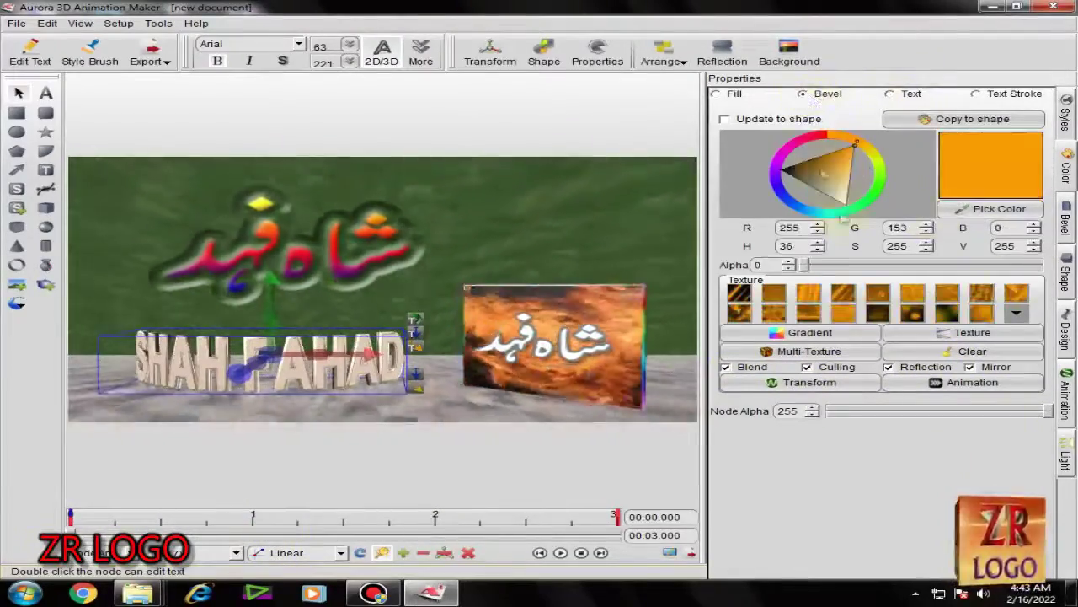
pyautogui.click(715, 93)
pyautogui.click(976, 94)
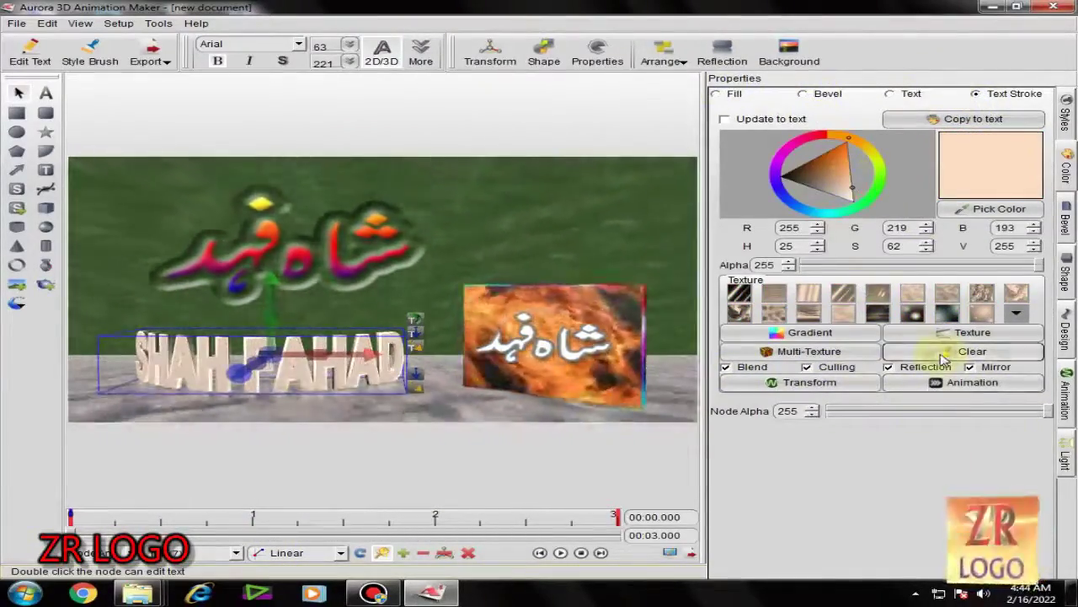
pyautogui.moveTo(847, 145); pyautogui.dragTo(829, 164)
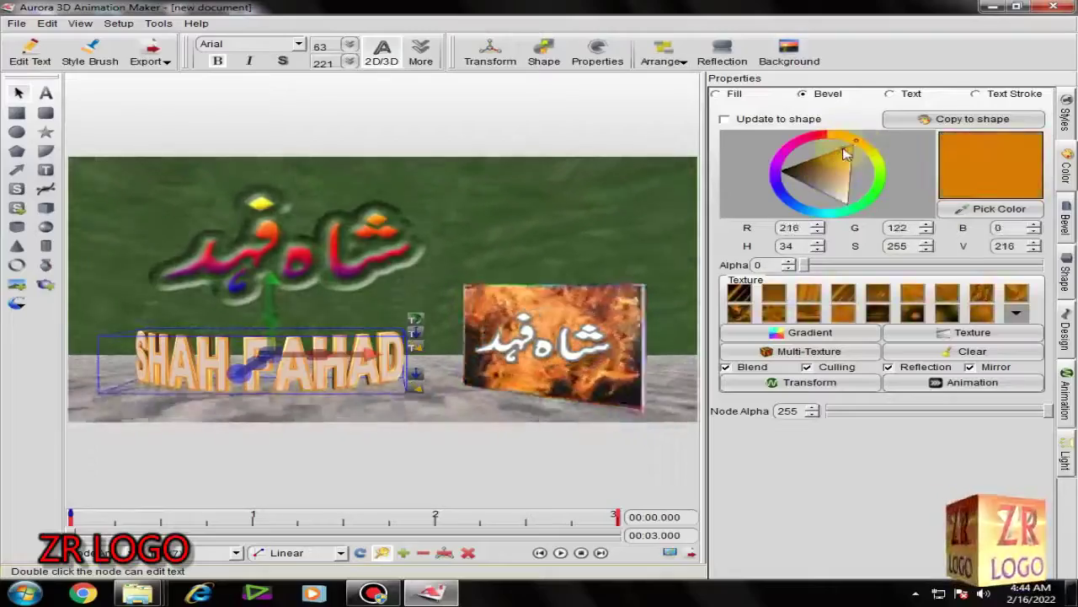
pyautogui.click(890, 94)
pyautogui.moveTo(855, 173); pyautogui.dragTo(813, 194)
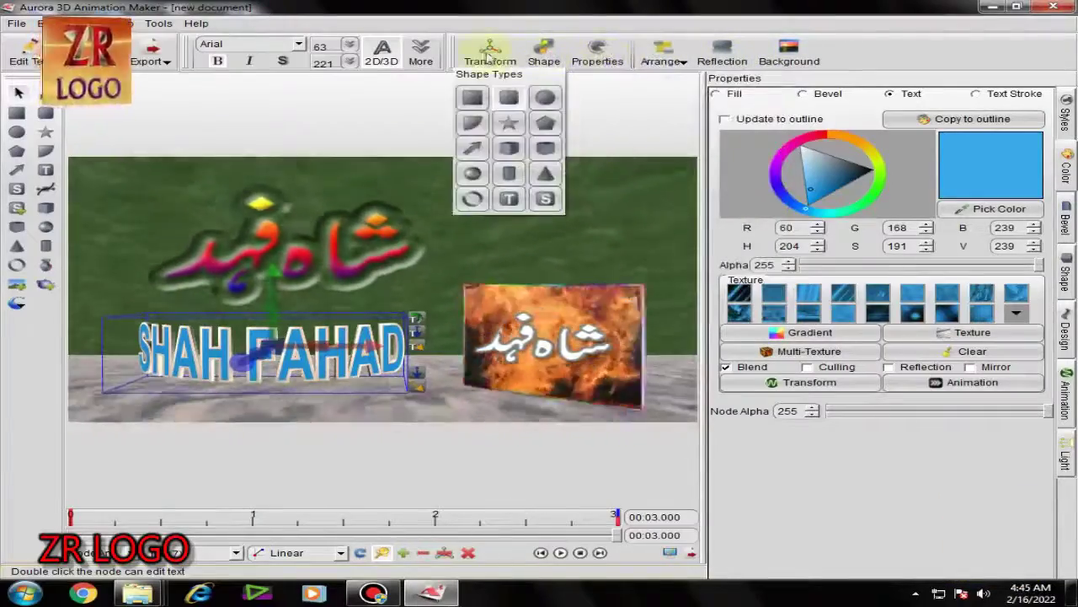
# Enlarge the SHAH FAHAD text's depth, height and width, and reposition it to −23.80, −16.85, −3.37
pyautogui.moveTo(490, 53)
pyautogui.moveTo(492, 81); pyautogui.dragTo(493, 164)
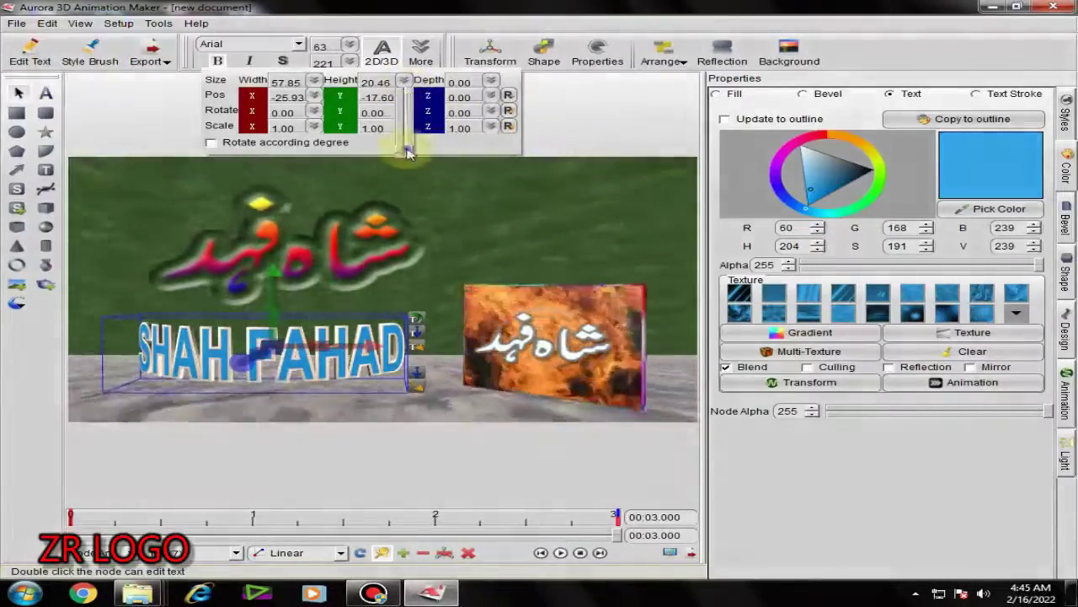
pyautogui.moveTo(408, 153); pyautogui.dragTo(407, 150)
pyautogui.moveTo(314, 80); pyautogui.dragTo(318, 156)
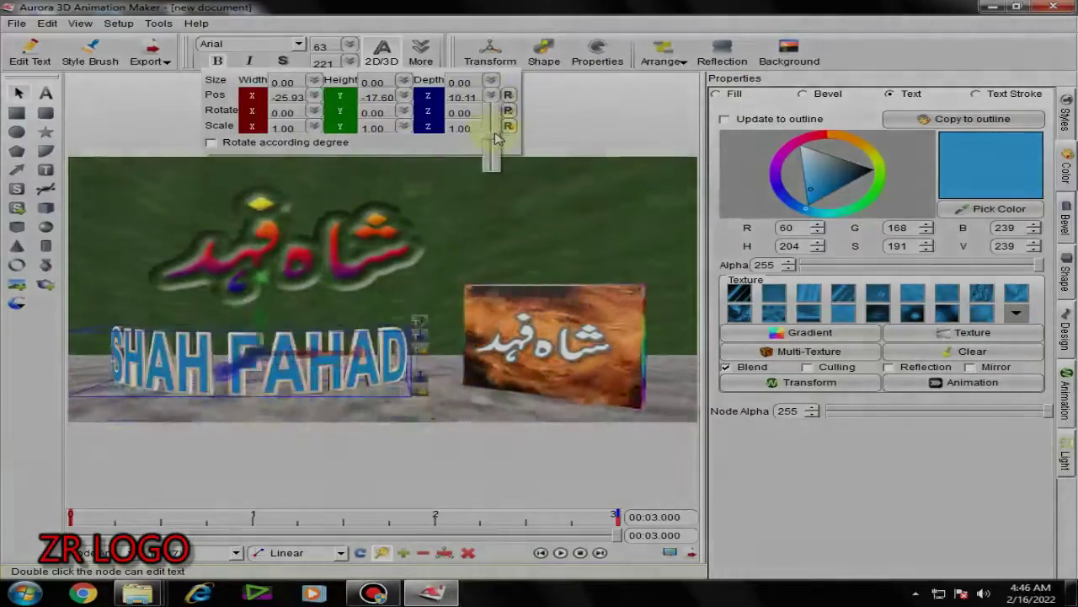
pyautogui.moveTo(497, 139); pyautogui.dragTo(497, 139)
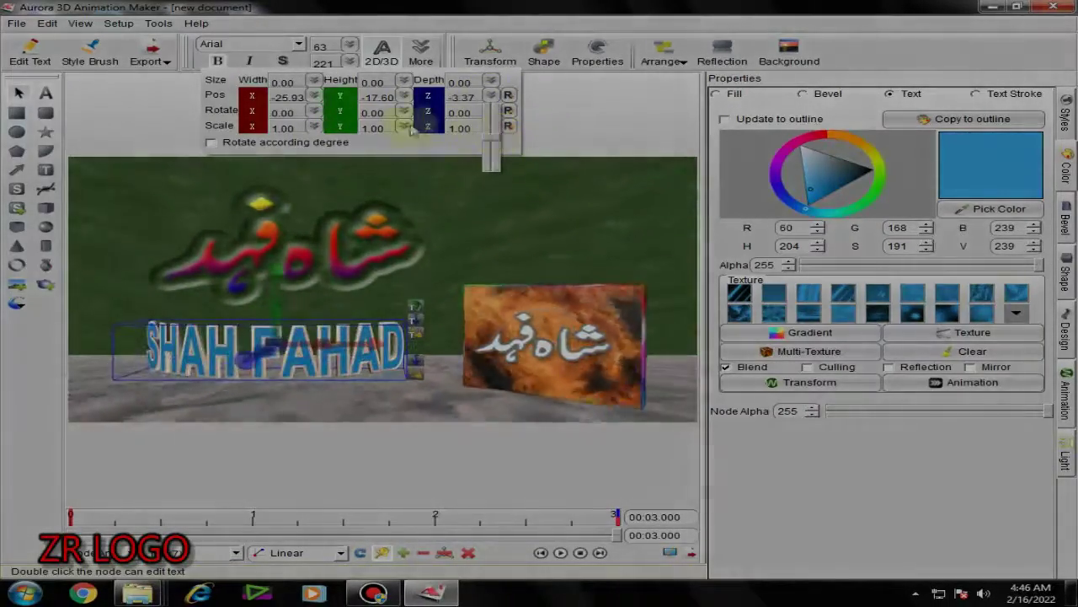
pyautogui.click(405, 152)
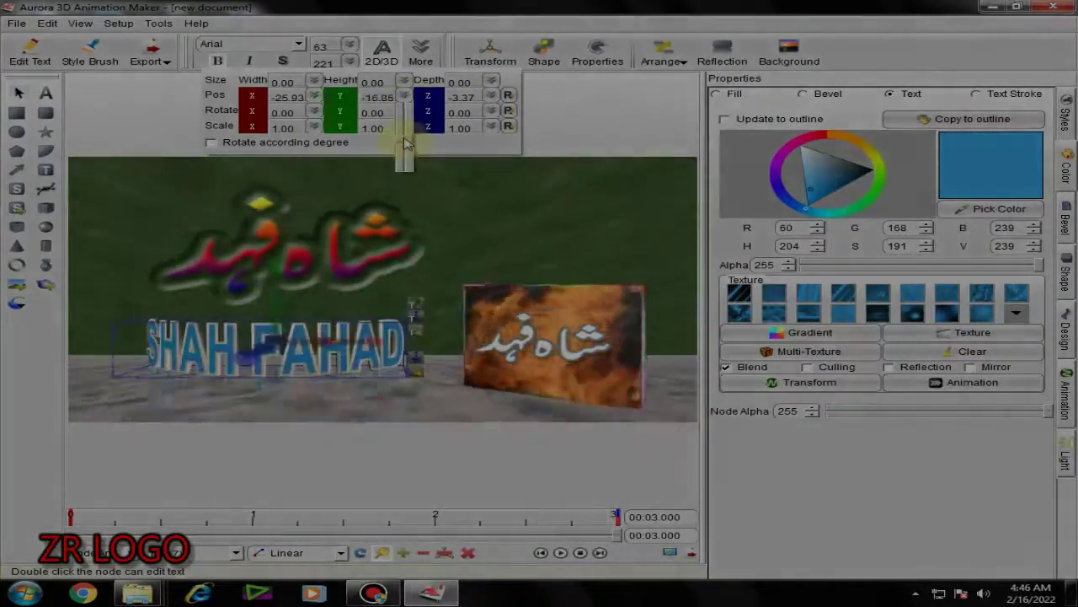
pyautogui.moveTo(319, 99); pyautogui.dragTo(324, 145)
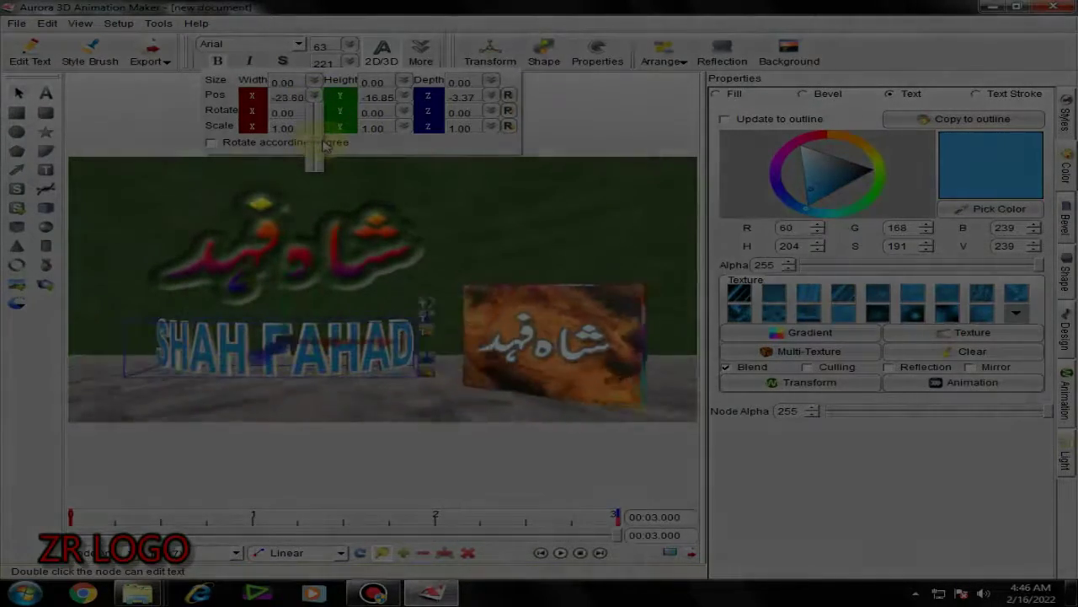
pyautogui.click(560, 552)
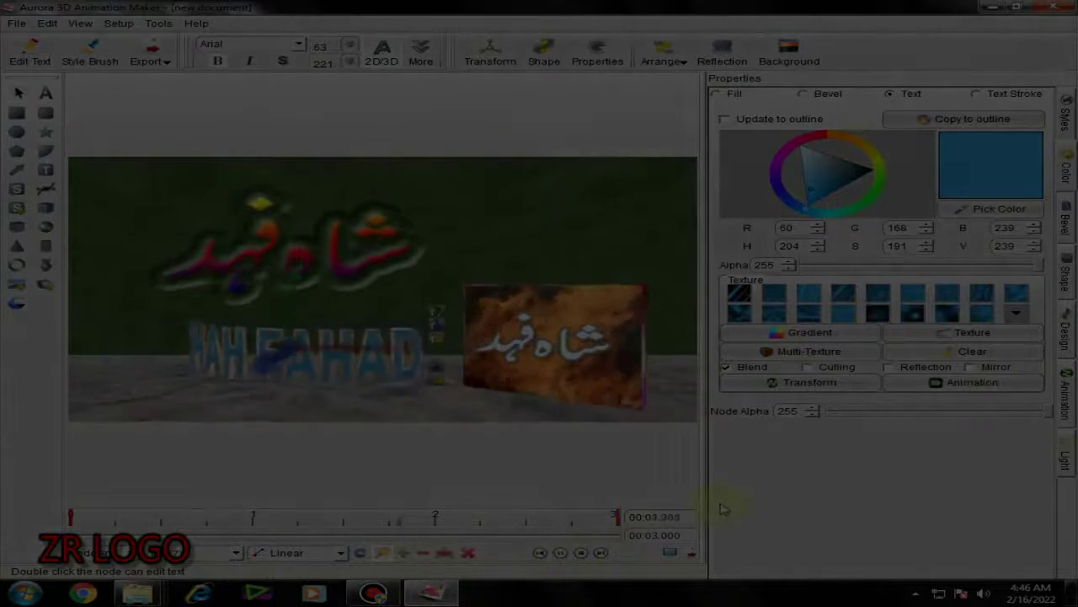